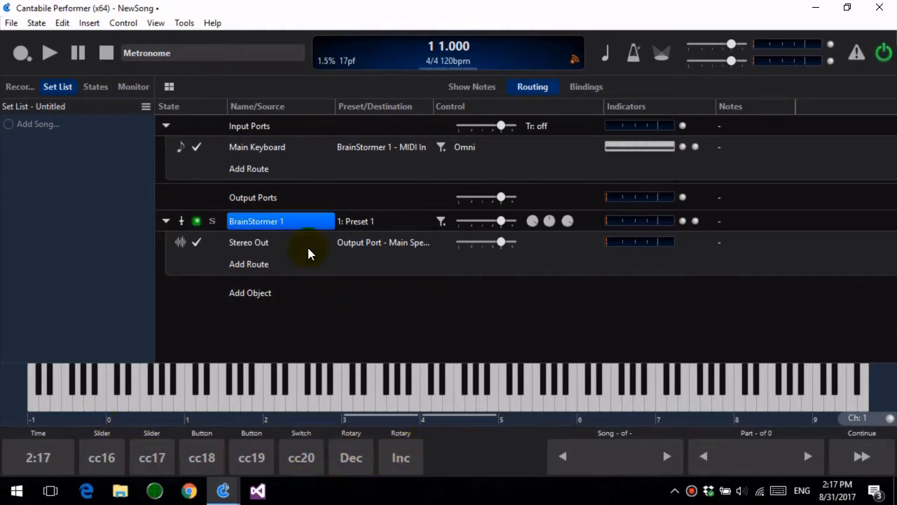
Open the MIDI Monitor for BrainStormer 1 and move the cc16 and cc17 sliders to inspect their controller messages
right_click(305, 224)
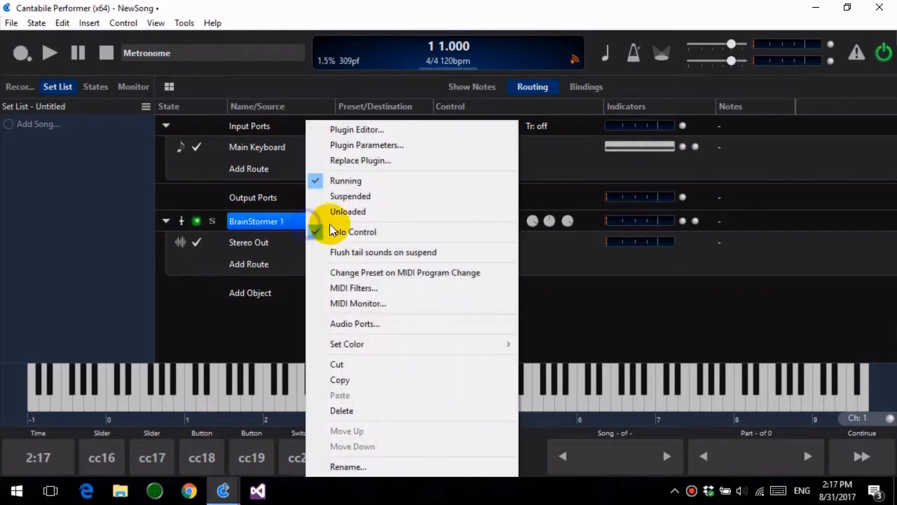
click(405, 305)
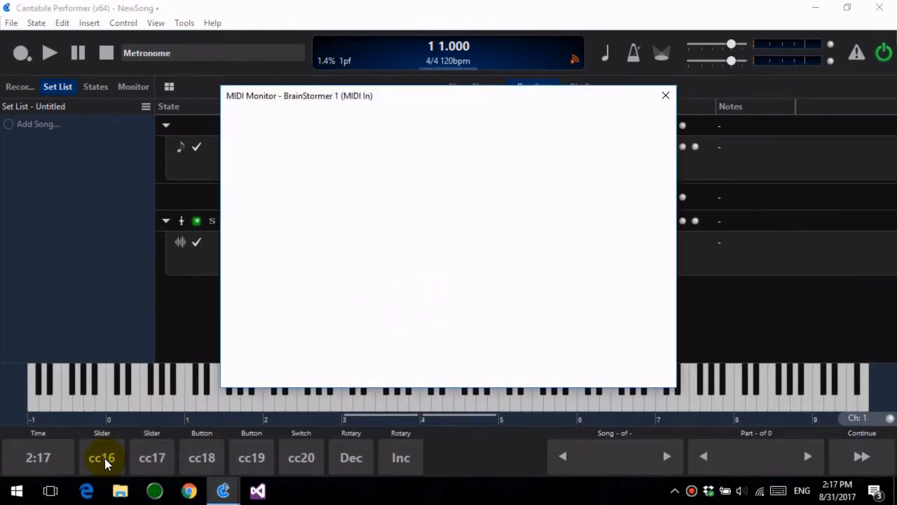
drag(105, 457, 159, 419)
drag(147, 458, 208, 409)
Trigger the cc18 and cc19 controller buttons repeatedly to examine the messages they send in the MIDI Monitor
click(217, 459)
click(218, 461)
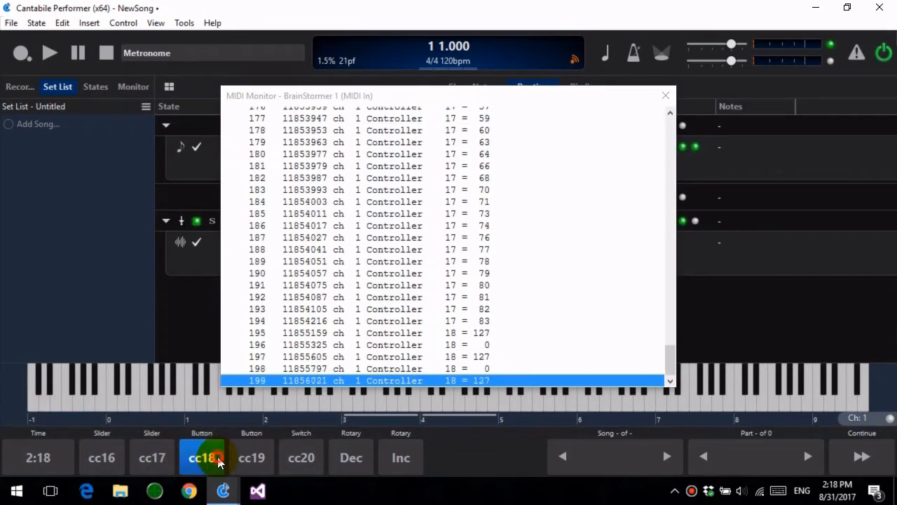
click(217, 460)
click(217, 460)
click(217, 459)
click(245, 460)
click(246, 460)
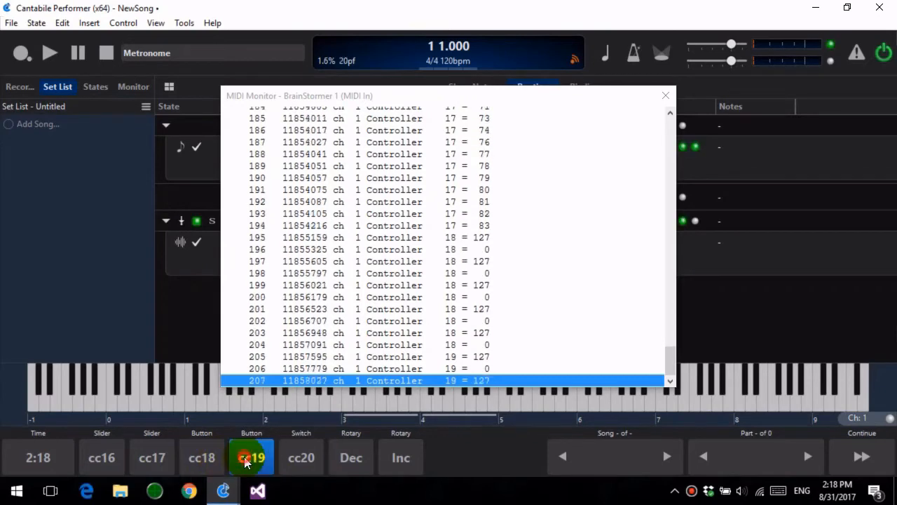
click(245, 460)
click(246, 461)
click(245, 460)
click(246, 460)
click(218, 463)
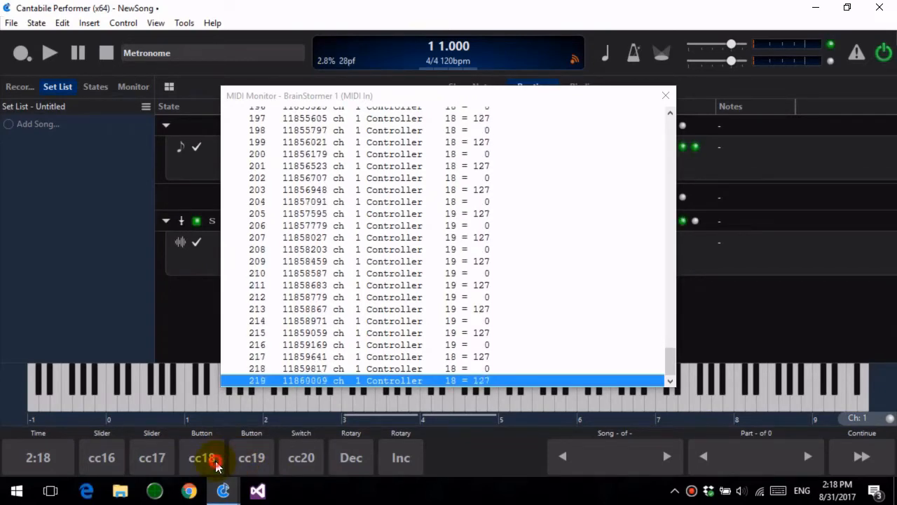
click(218, 462)
Toggle the cc20 switch on and off several times to examine its controller messages
click(300, 468)
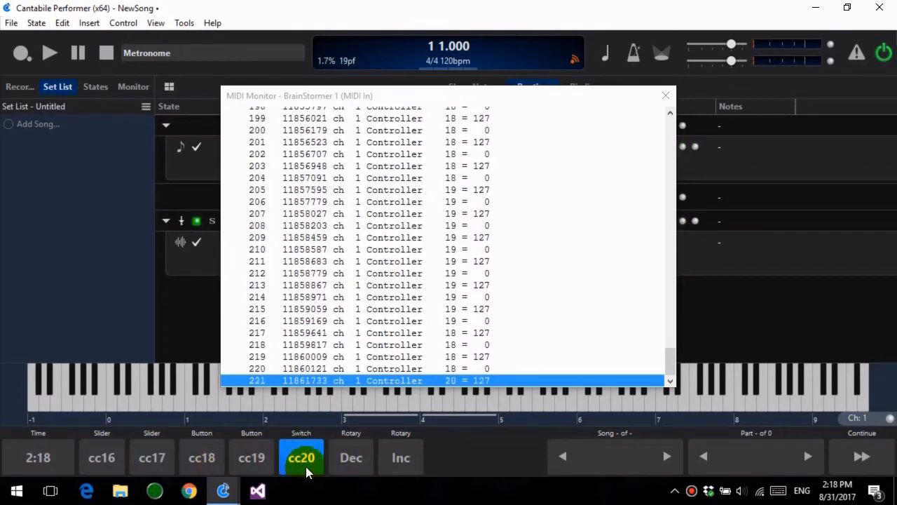
click(306, 464)
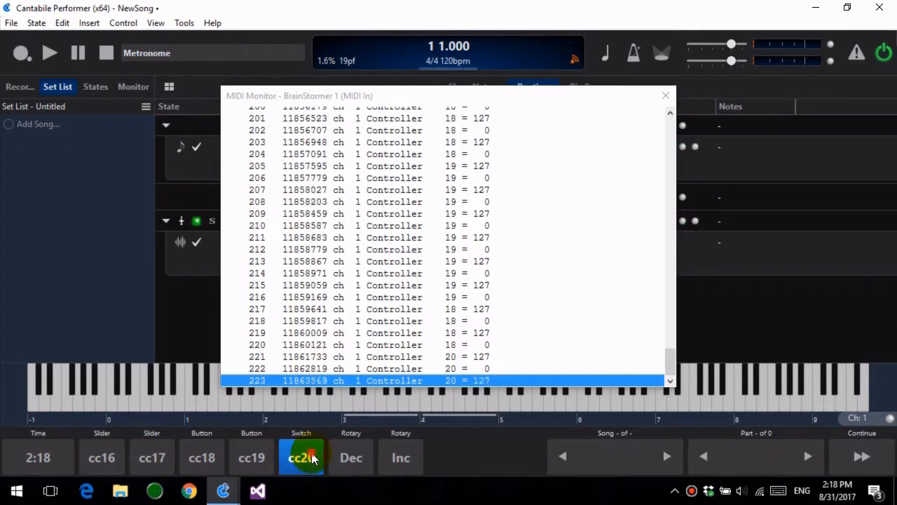
click(311, 452)
click(311, 453)
click(309, 449)
click(293, 445)
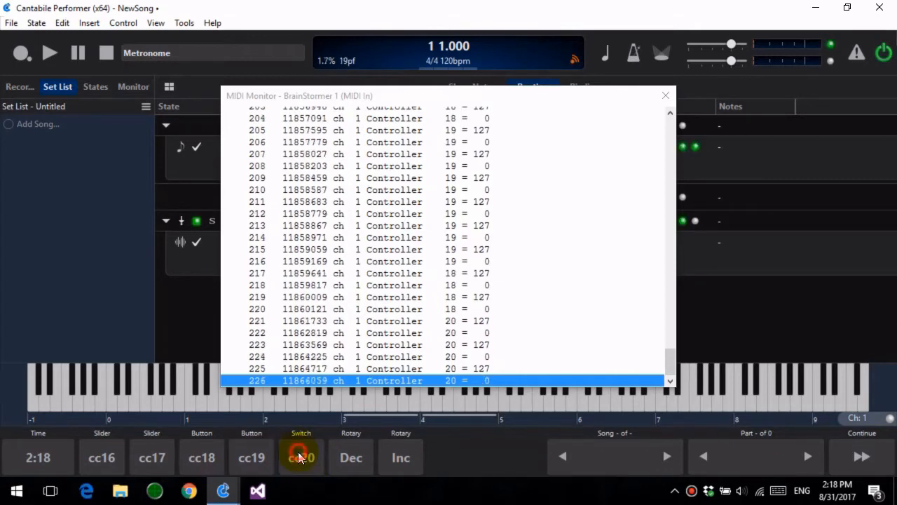
click(295, 448)
click(298, 451)
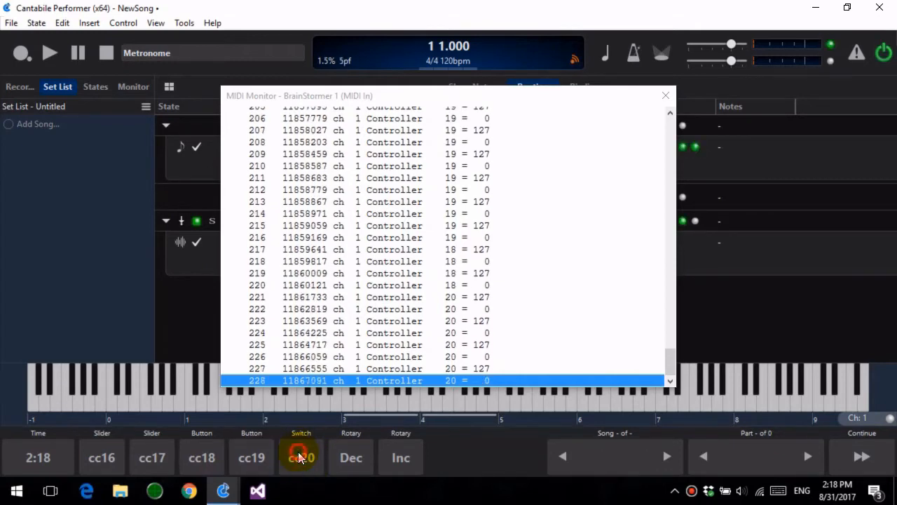
Trigger the rotary Inc control repeatedly to examine its incremental controller messages
click(404, 457)
click(405, 457)
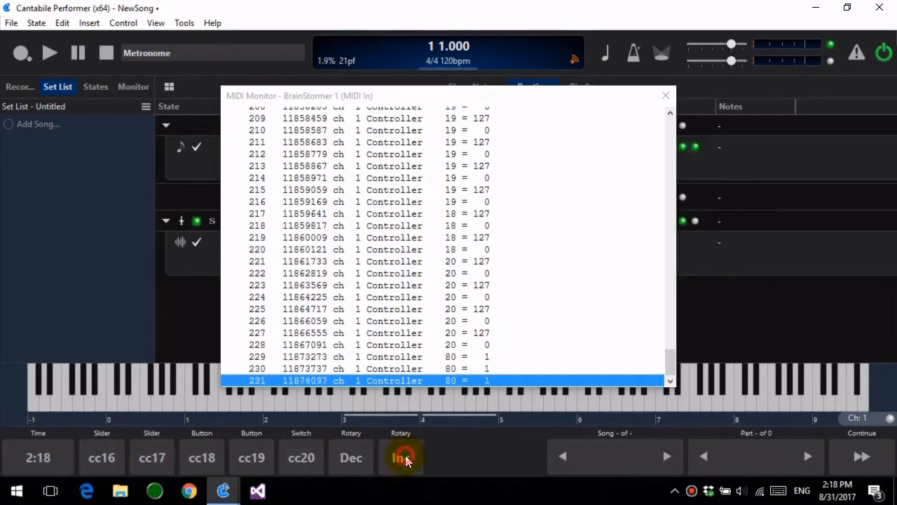
click(405, 457)
click(407, 457)
click(407, 458)
click(406, 458)
click(406, 458)
click(405, 458)
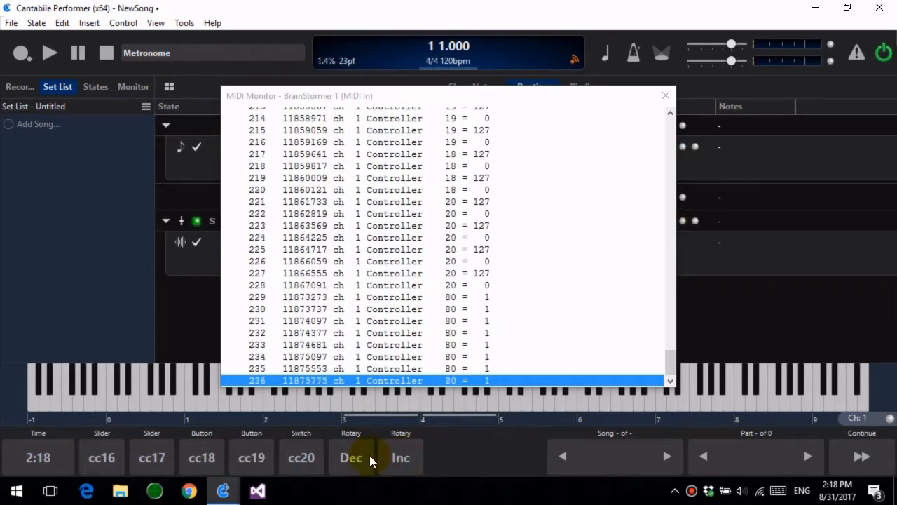
Trigger the rotary Dec control repeatedly to examine its decrement messages, and close the MIDI Monitor
click(354, 458)
click(354, 457)
click(354, 457)
click(354, 457)
click(354, 457)
click(354, 457)
click(354, 457)
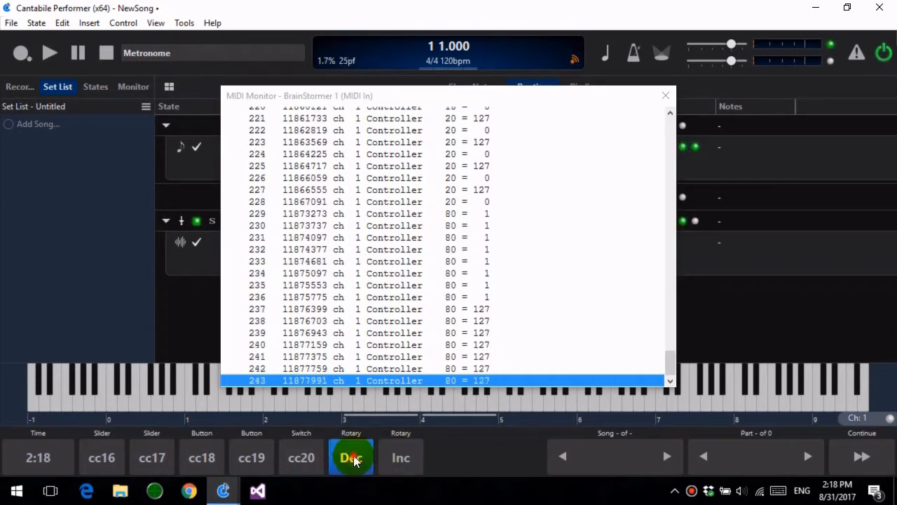
click(354, 457)
click(353, 457)
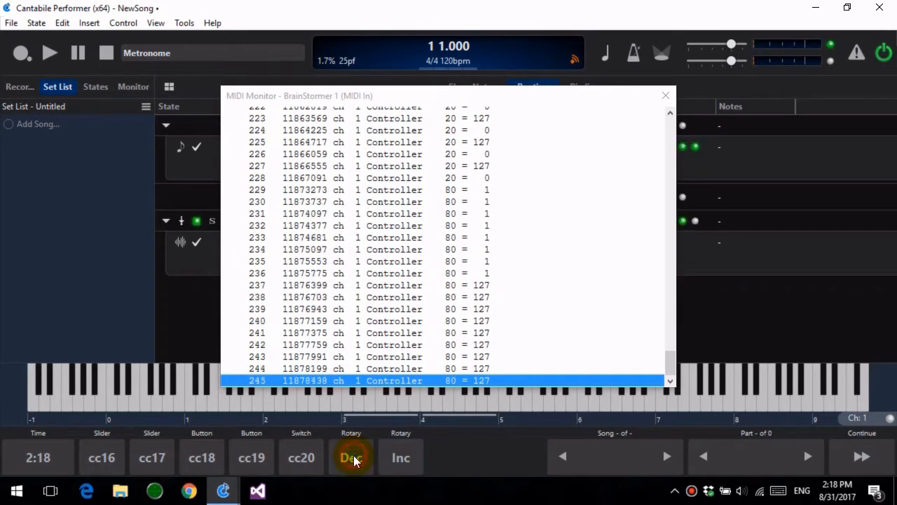
click(666, 95)
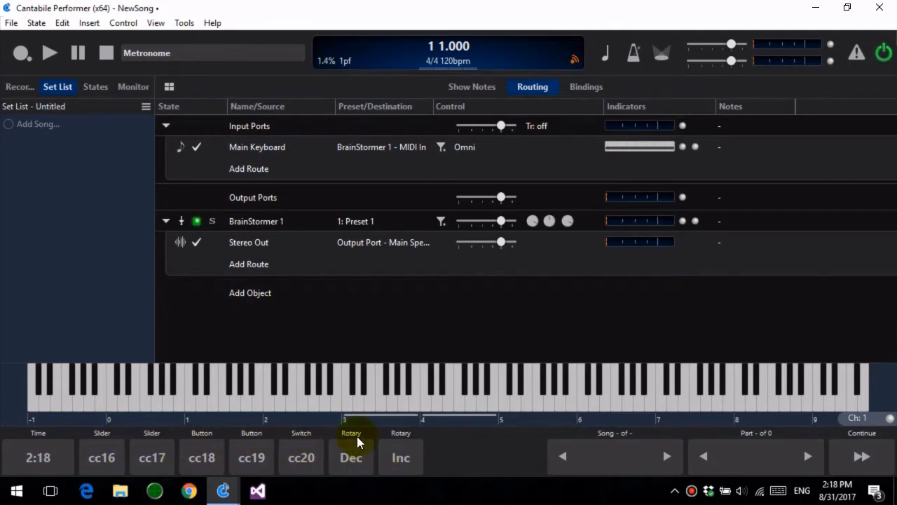
Bind controller 16 on the Main Keyboard, channel 1, to the Master Output Gain and test it with the cc16 slider
click(498, 372)
drag(731, 62, 784, 98)
drag(731, 65, 784, 96)
right_click(728, 61)
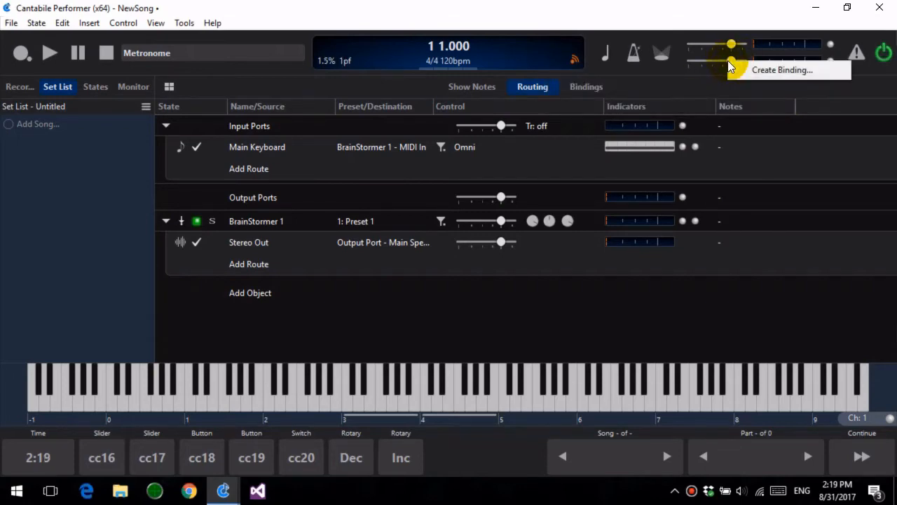
click(783, 69)
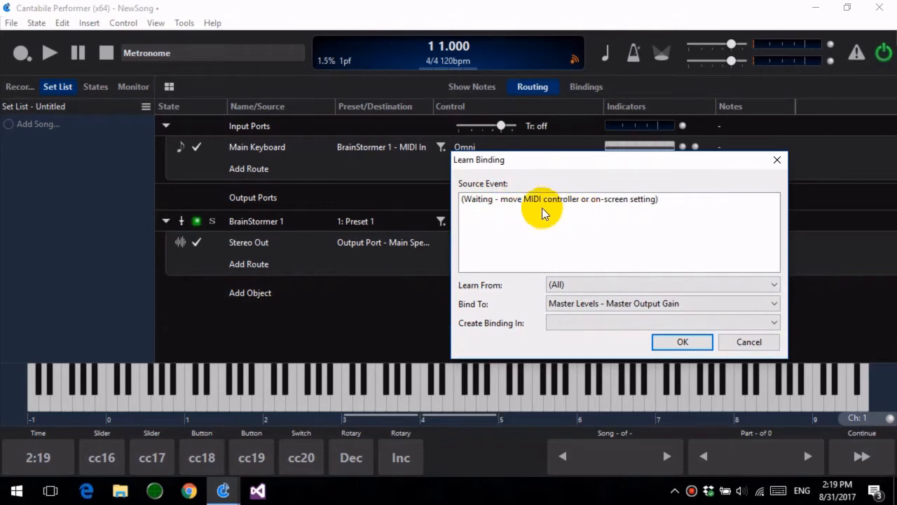
mouse_move(108, 448)
mouse_down()
mouse_move(124, 408)
mouse_move(150, 408)
mouse_move(101, 445)
mouse_up()
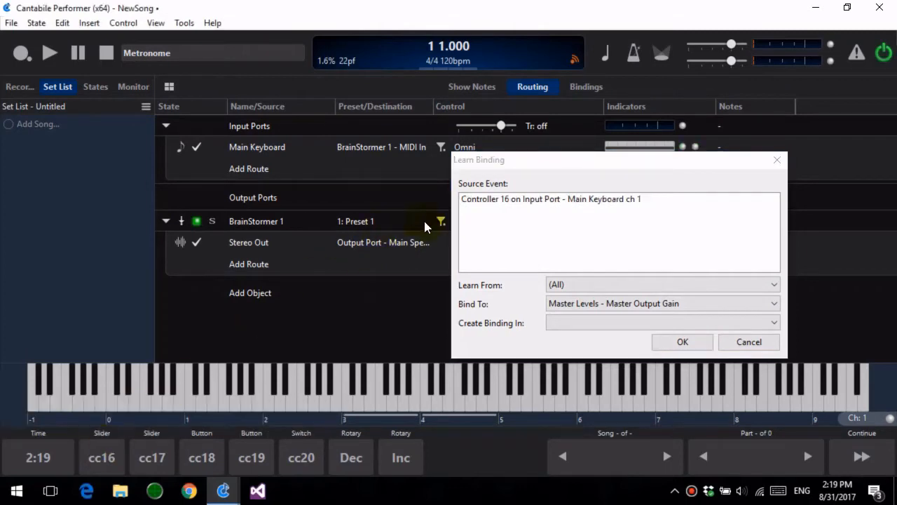
click(511, 198)
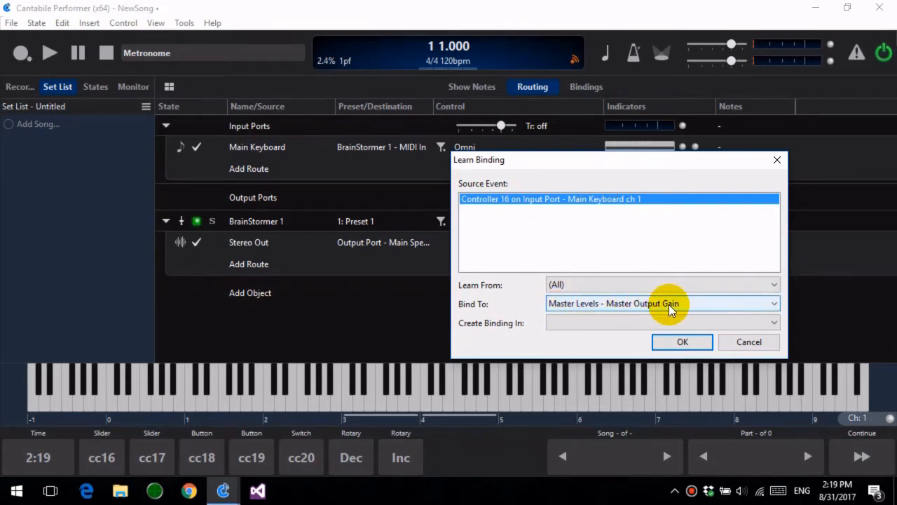
click(683, 342)
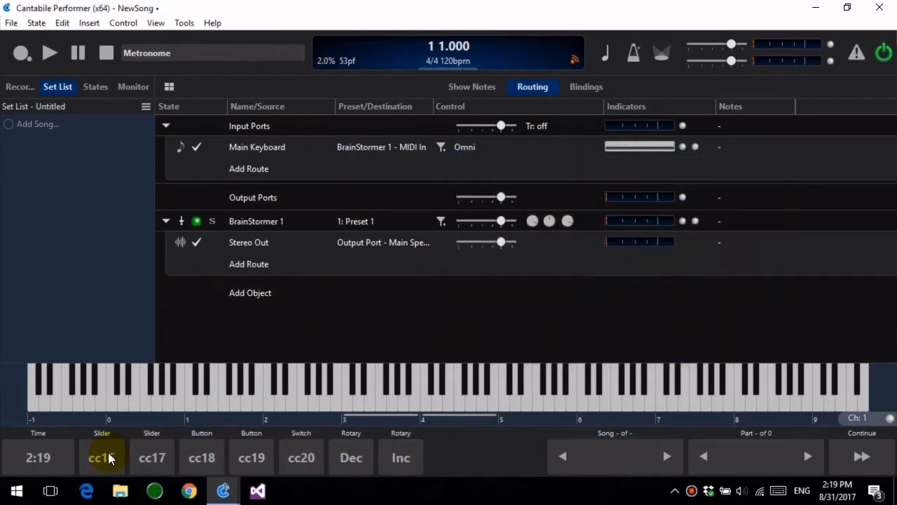
mouse_move(108, 457)
mouse_down()
mouse_move(181, 407)
mouse_move(245, 407)
mouse_move(78, 412)
mouse_move(253, 407)
mouse_move(203, 412)
mouse_move(102, 449)
mouse_up()
Check the binding options offered for the metronome controls, the set list and the Main Keyboard route, without creating any binding
click(634, 54)
right_click(485, 90)
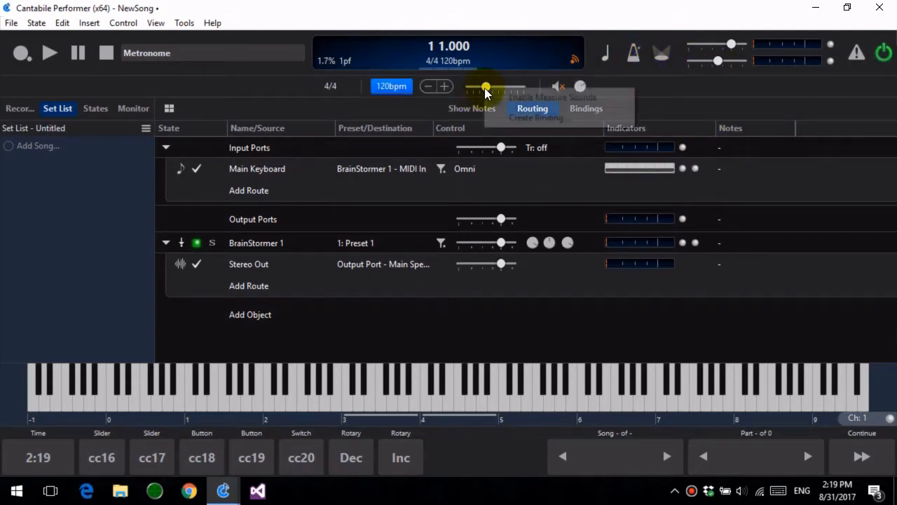
click(685, 84)
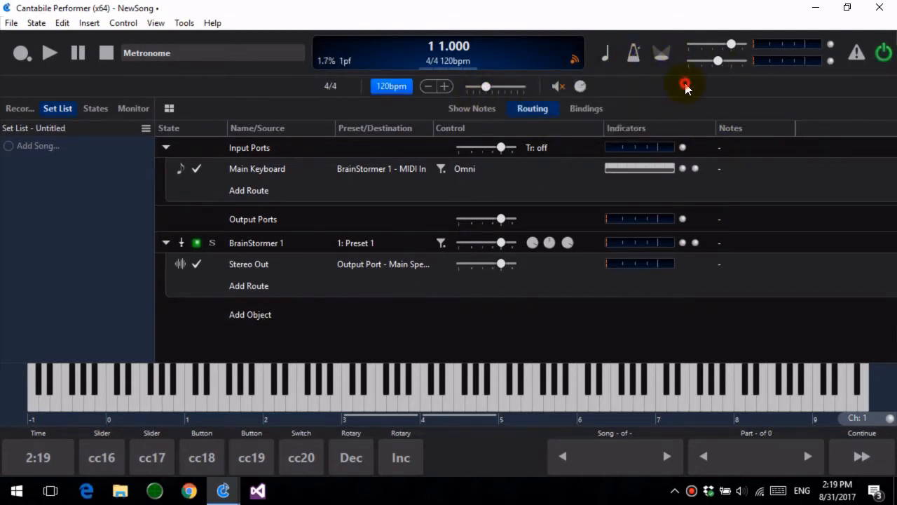
right_click(584, 84)
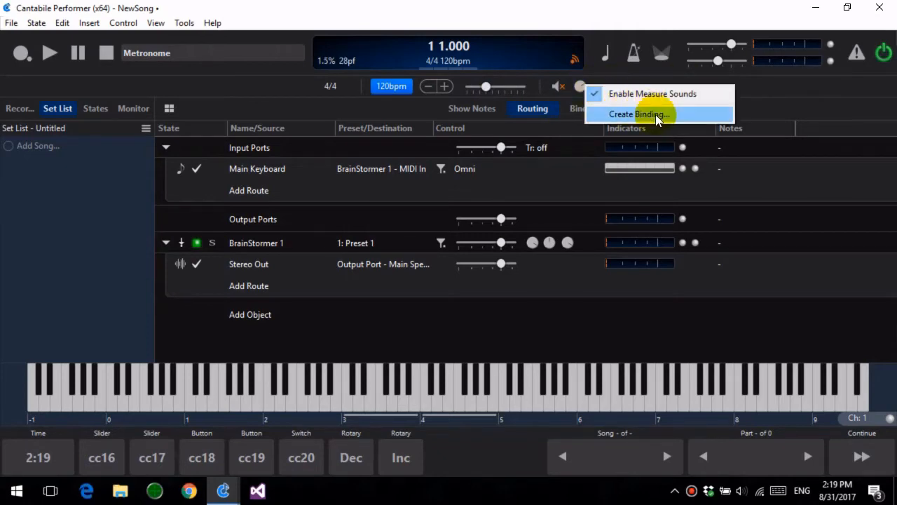
right_click(52, 192)
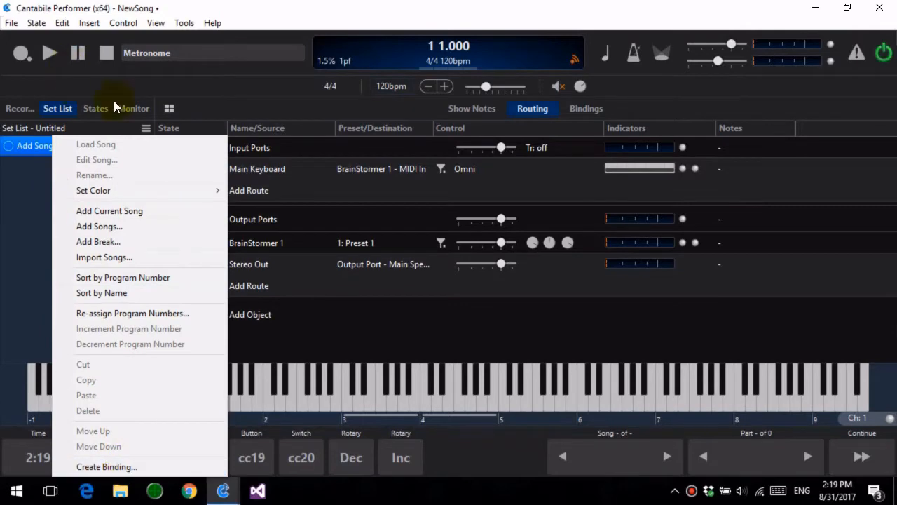
click(635, 91)
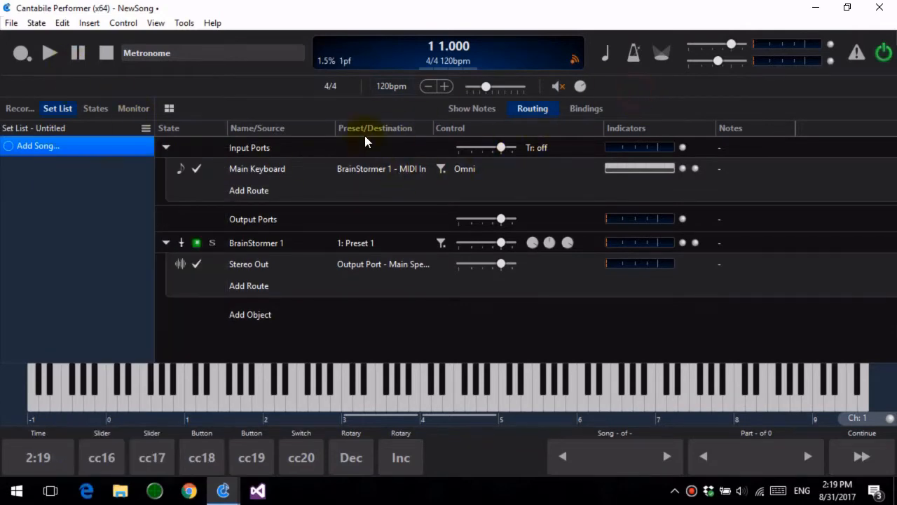
right_click(200, 169)
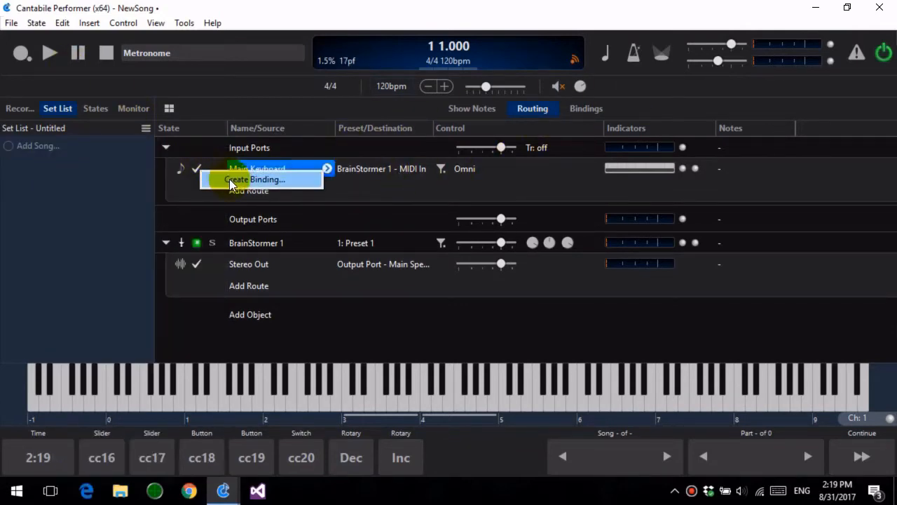
click(621, 91)
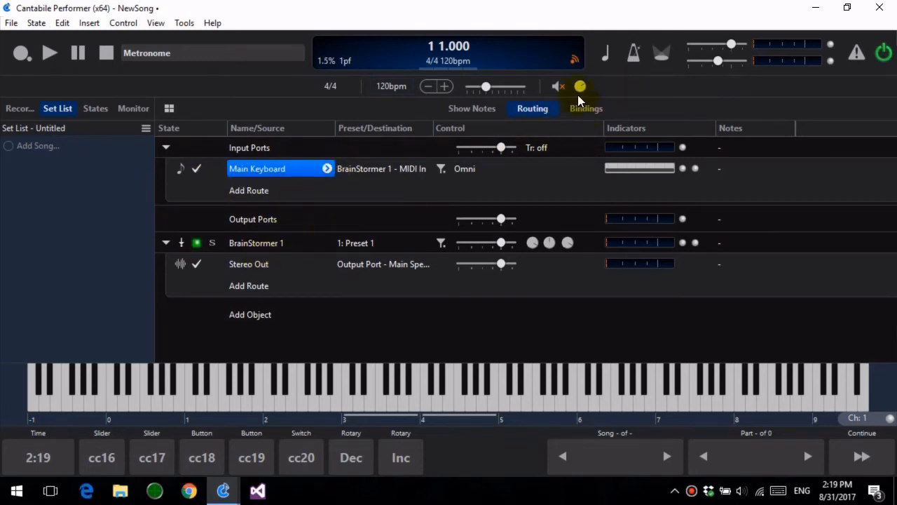
click(636, 57)
In the BrainStormer 1 editor, bind controller 17 on the Main Keyboard to parameter 22: O1_Detune and test it with the cc17 slider
click(255, 223)
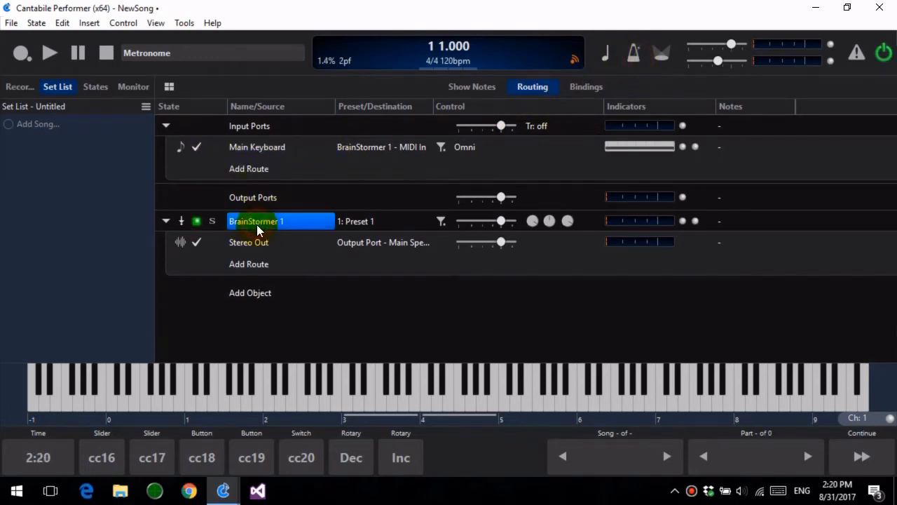
double_click(281, 221)
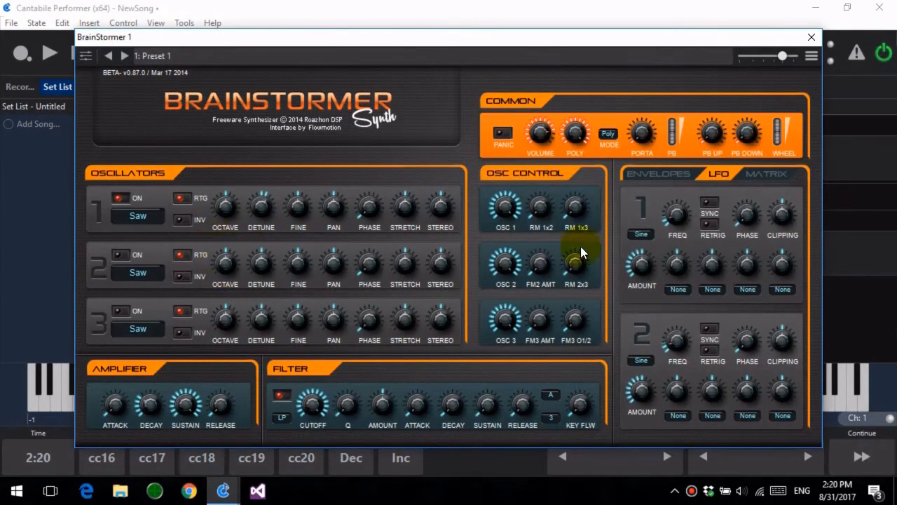
click(811, 55)
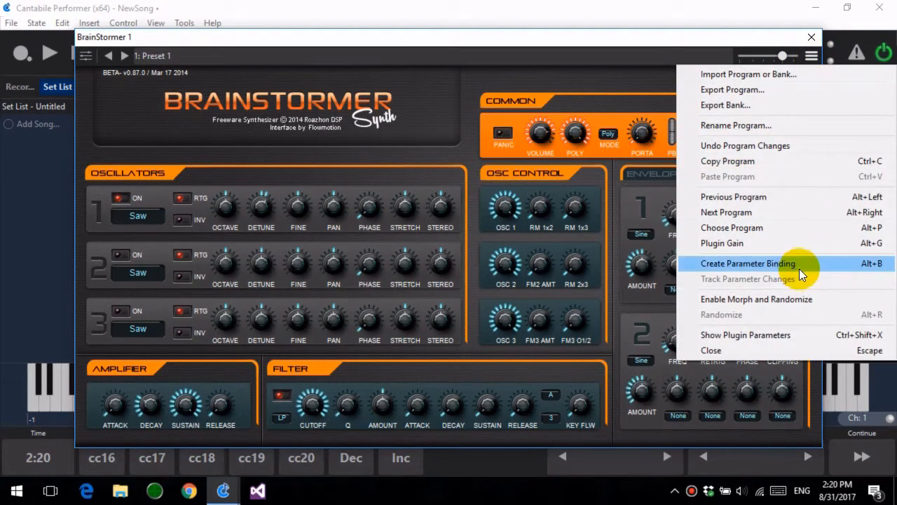
click(820, 266)
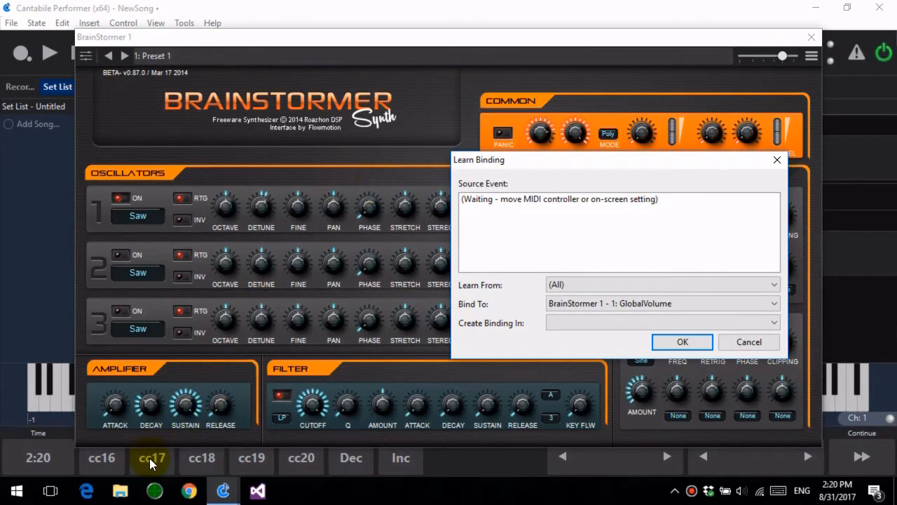
drag(149, 458, 194, 427)
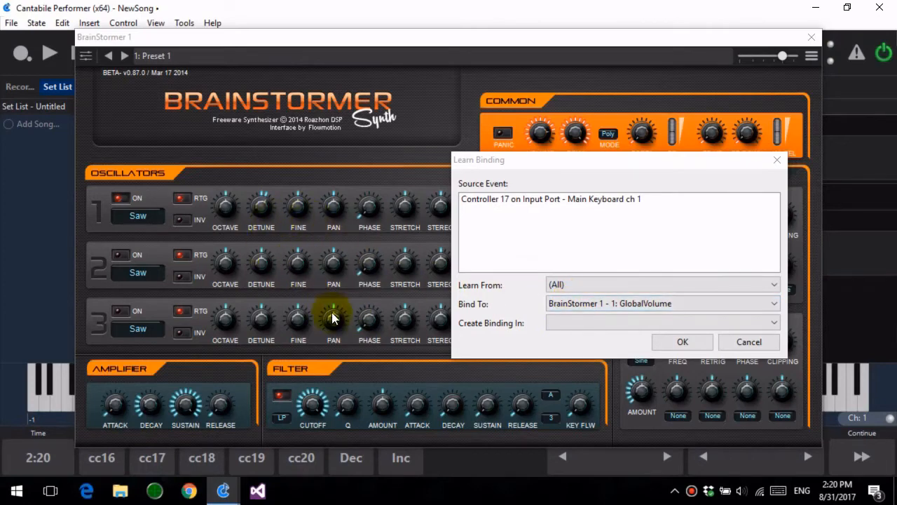
click(261, 207)
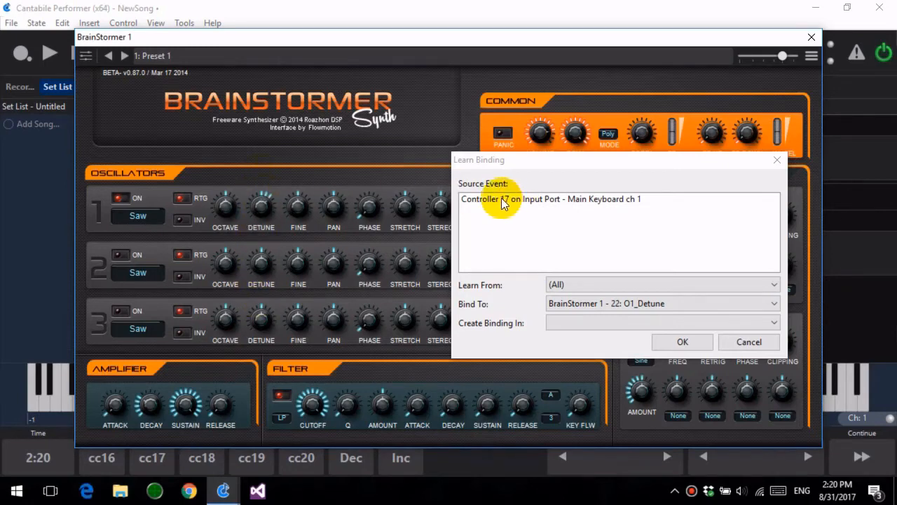
click(683, 342)
click(161, 457)
drag(187, 412, 121, 419)
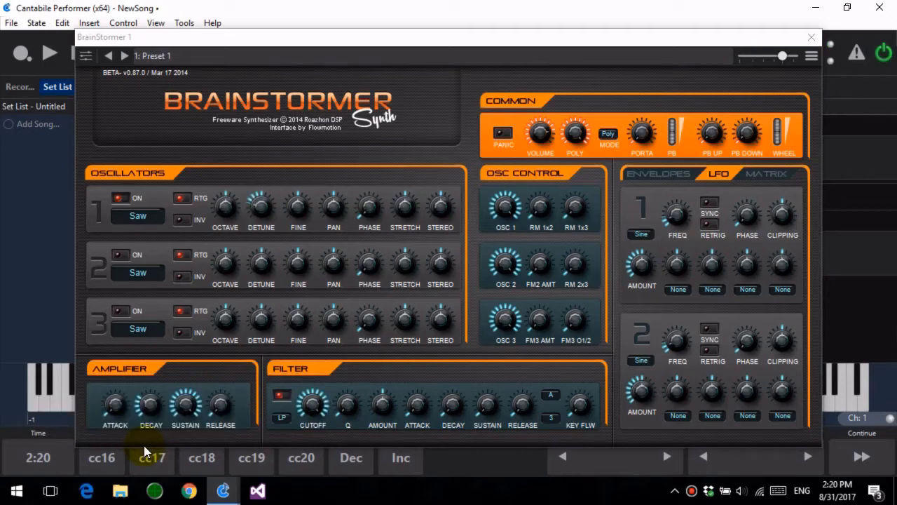
Close the BrainStormer 1 editor and show the song's list of bindings
click(810, 38)
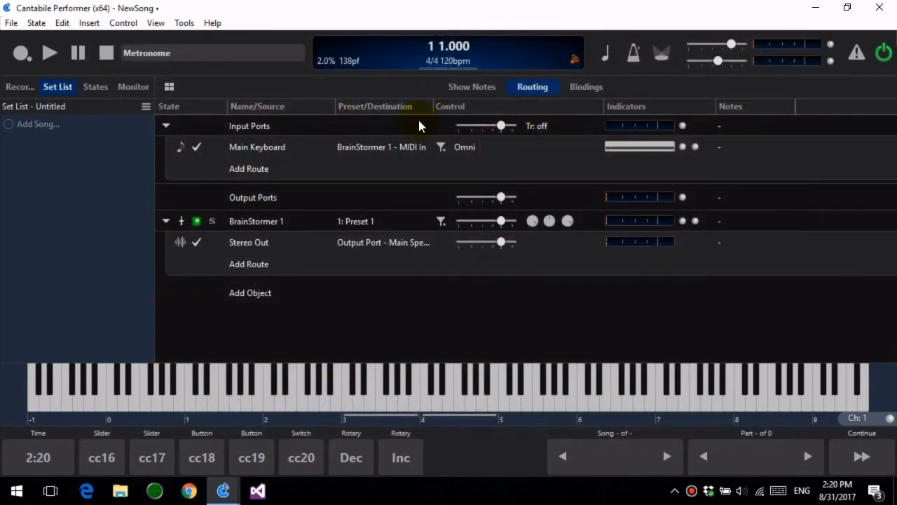
click(588, 87)
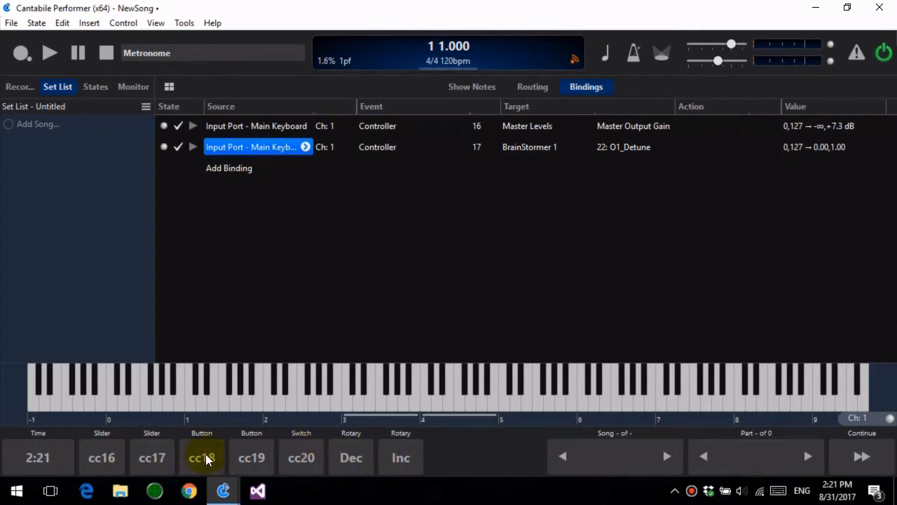
Review the MIDI event kinds and target parameters offered for the Master Output Gain binding, keeping its Controller event
click(404, 127)
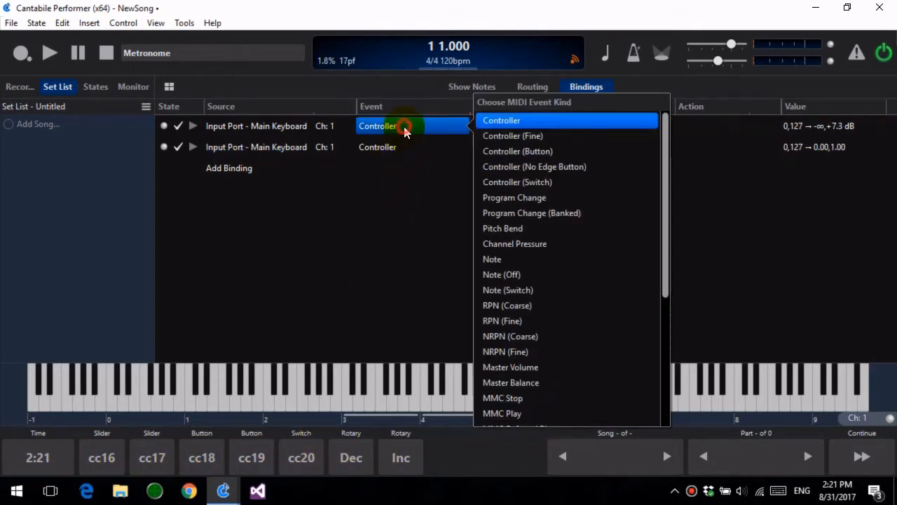
click(522, 123)
click(612, 129)
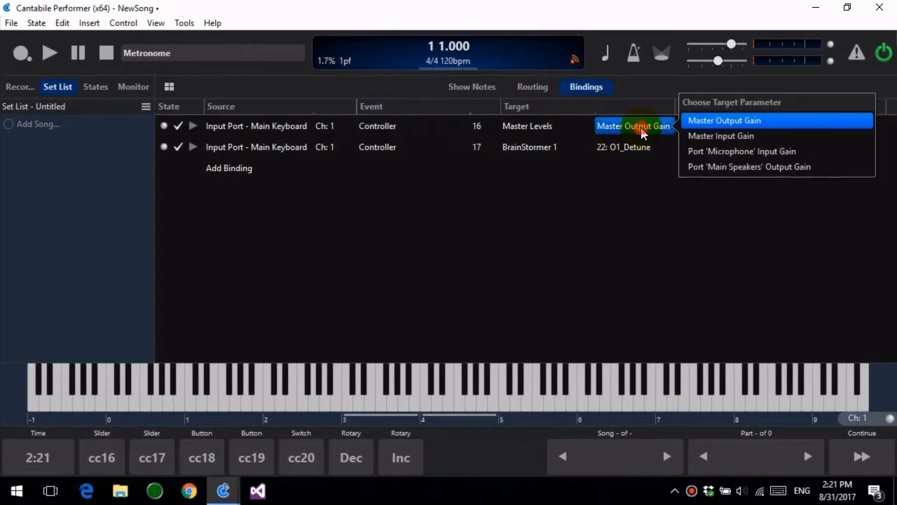
click(392, 131)
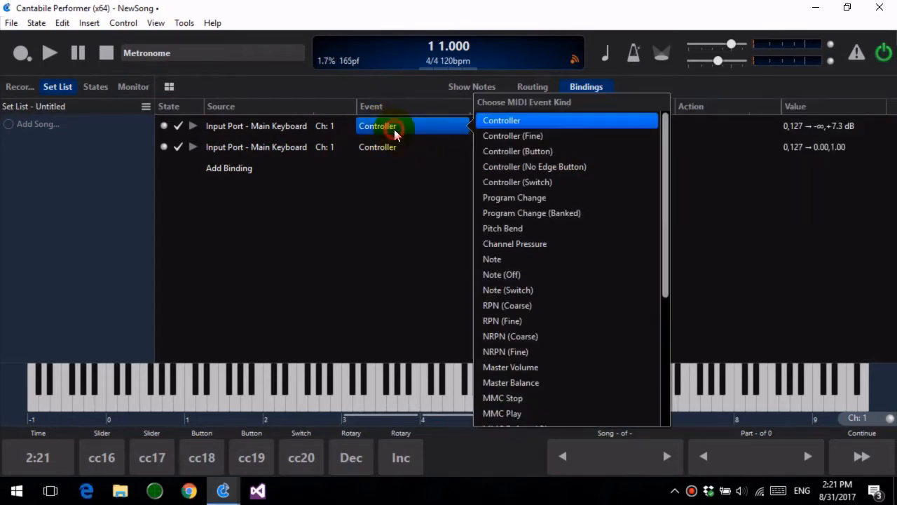
click(449, 124)
click(439, 122)
click(347, 226)
Bind controller 18 on the Main Keyboard, channel 1, to the Recorder's Record Start/Stop and test it with the cc18 button
click(20, 57)
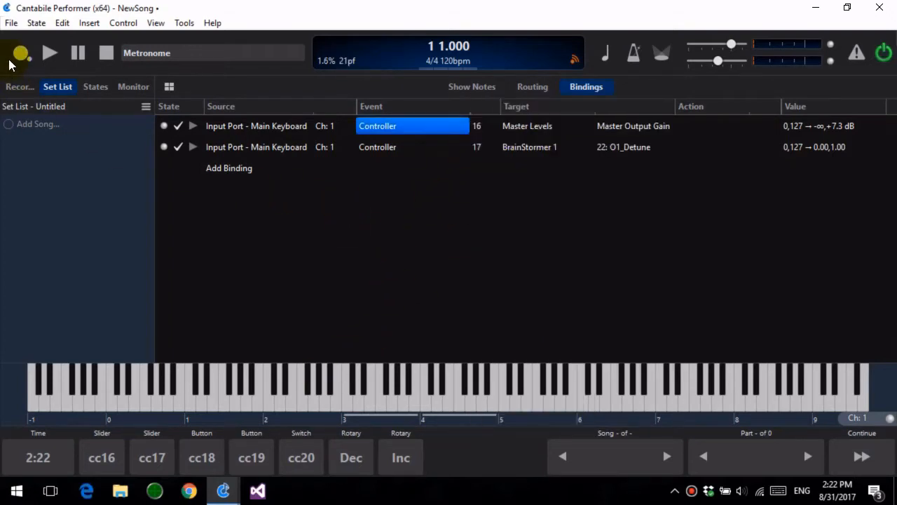
right_click(20, 57)
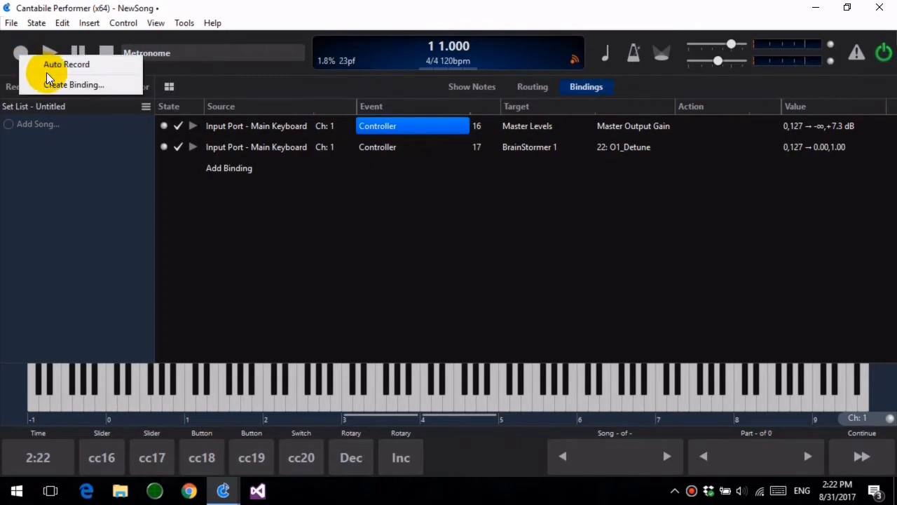
click(90, 85)
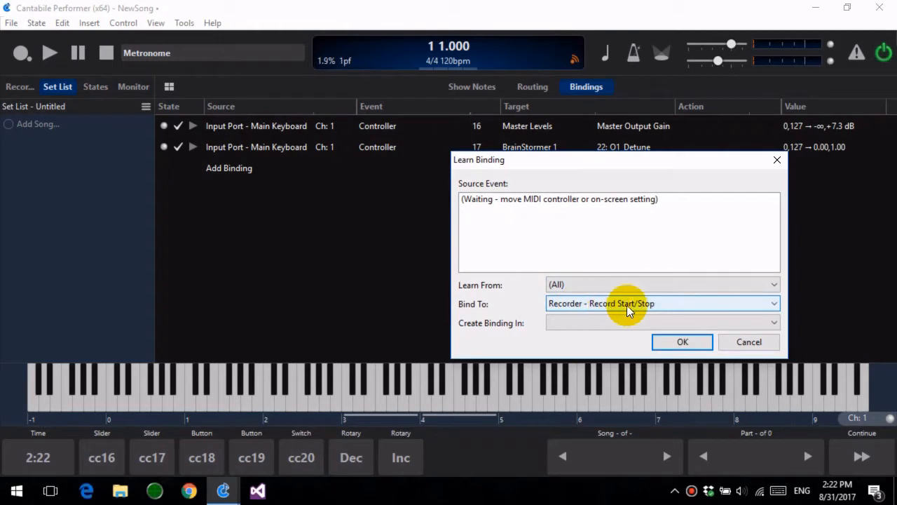
click(211, 459)
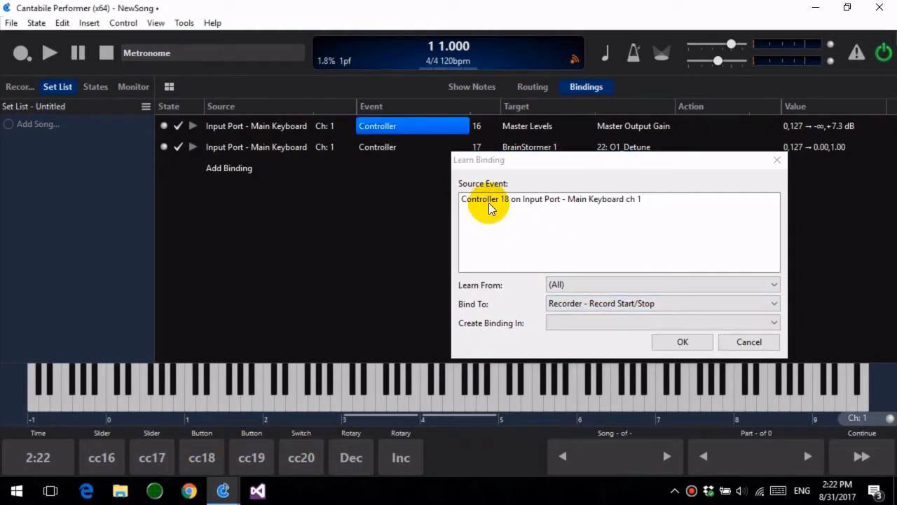
click(705, 344)
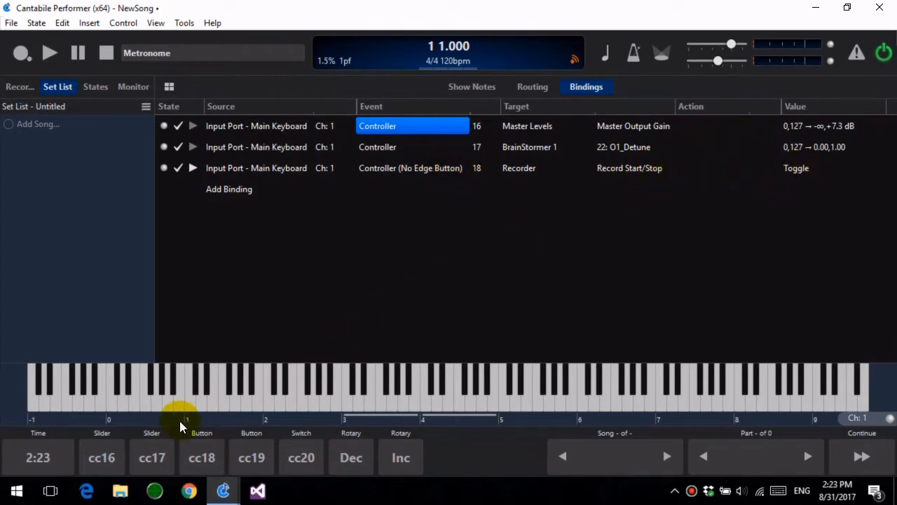
click(208, 457)
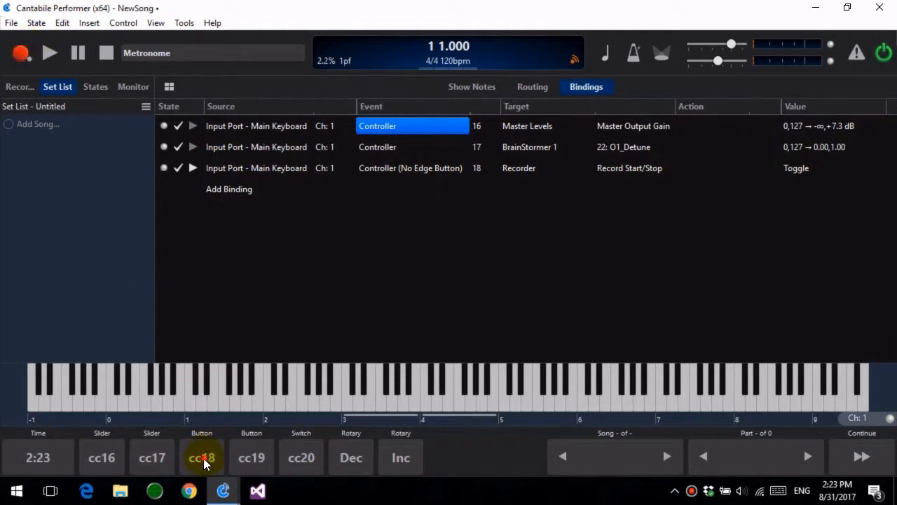
click(203, 459)
click(204, 463)
Delete the controller 18 recorder binding and bind controller 20 on the Main Keyboard to Recorder - Record Start/Stop instead
right_click(277, 171)
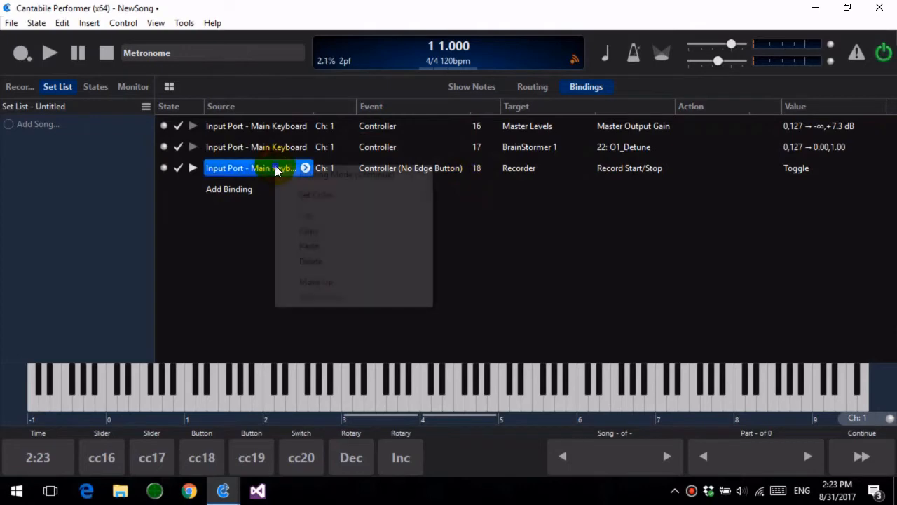
click(342, 261)
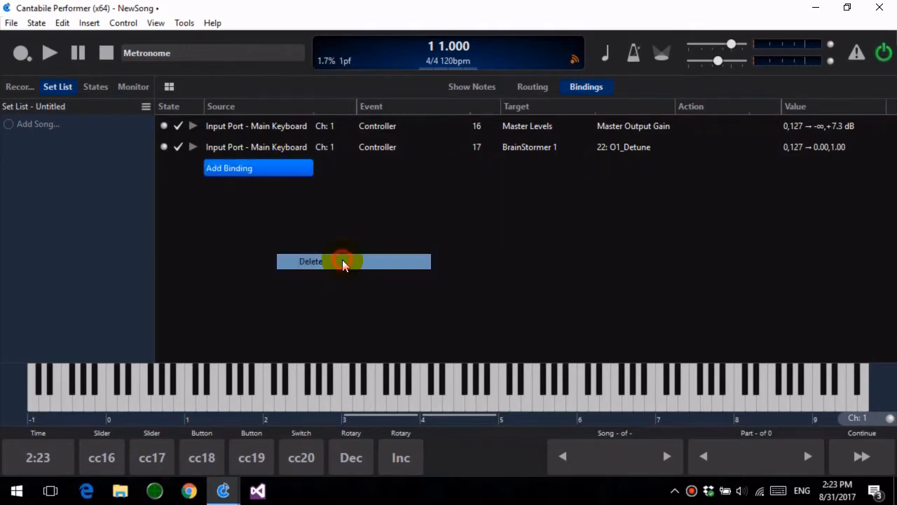
right_click(23, 54)
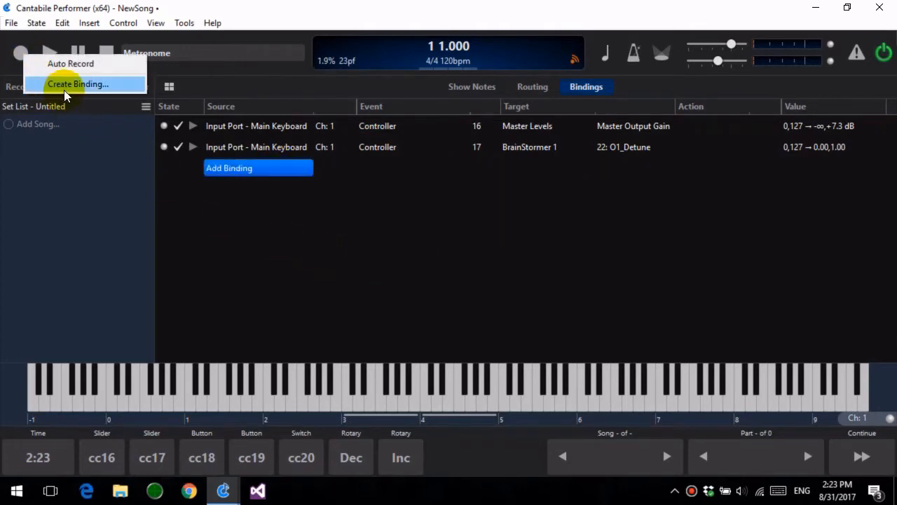
click(64, 89)
click(298, 457)
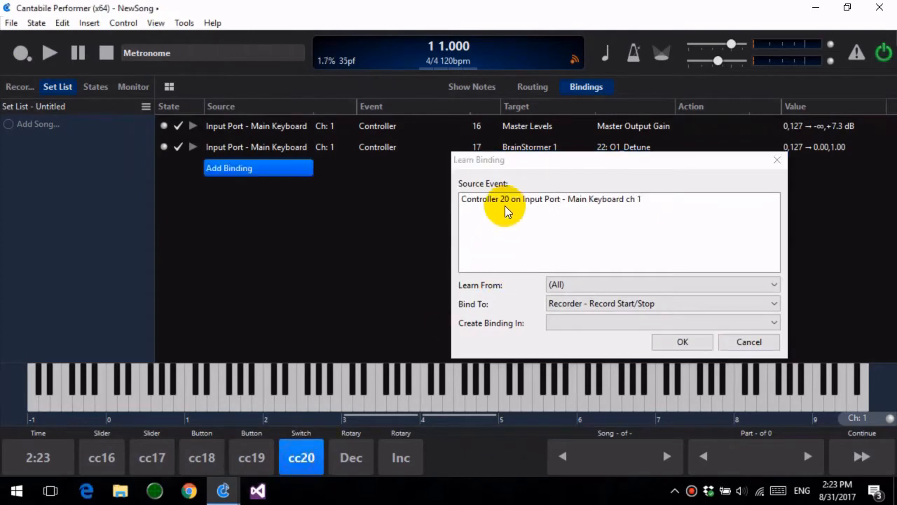
click(680, 344)
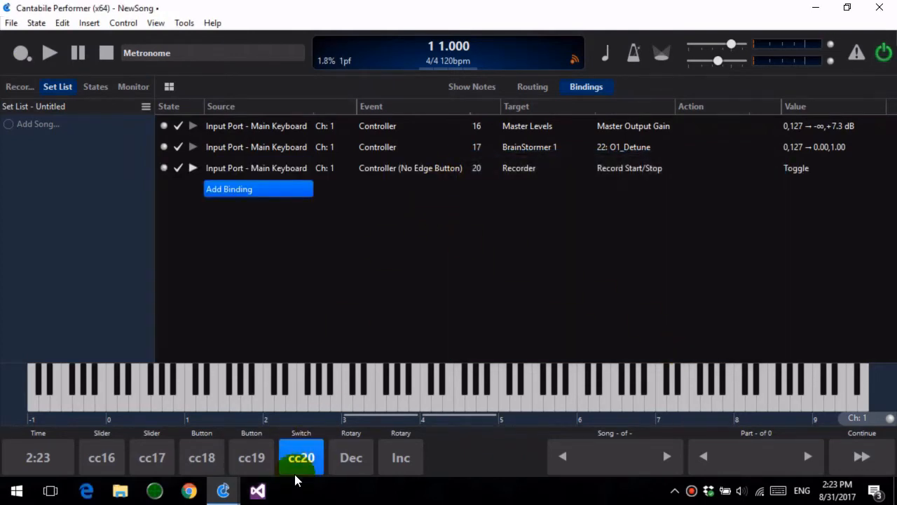
Change the controller 20 binding's event kind to Controller (Switch) and test recording by toggling the cc20 switch several times
click(412, 171)
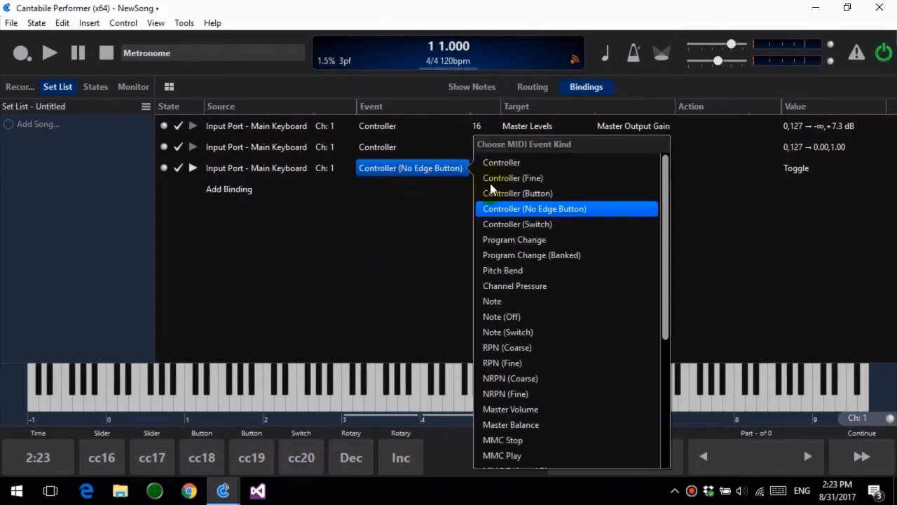
click(558, 225)
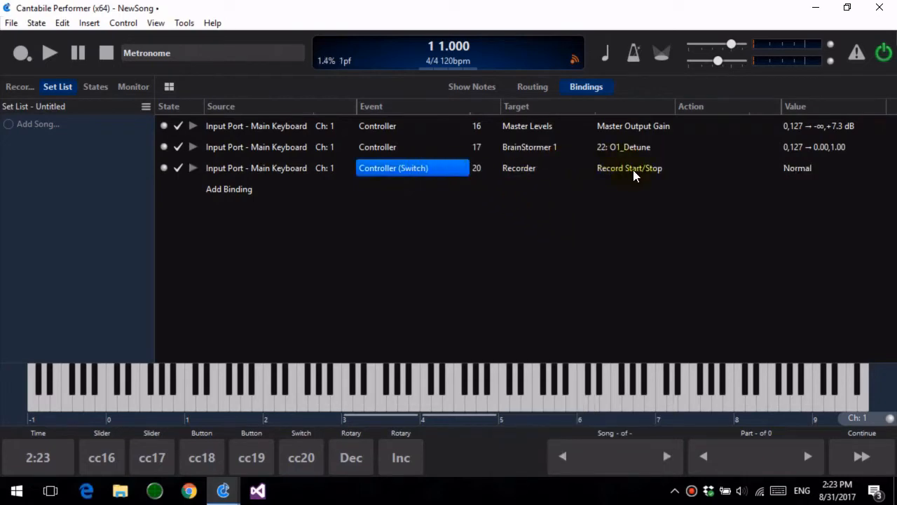
click(302, 457)
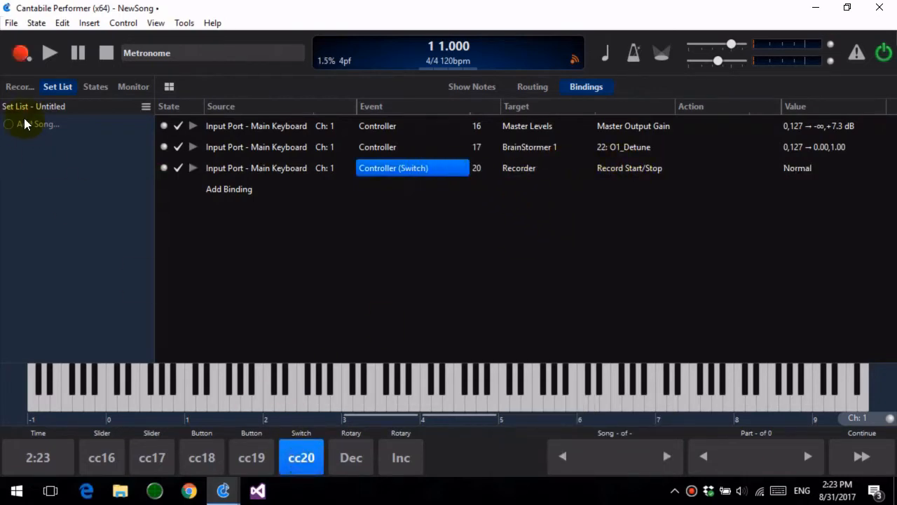
click(284, 384)
click(303, 459)
click(305, 460)
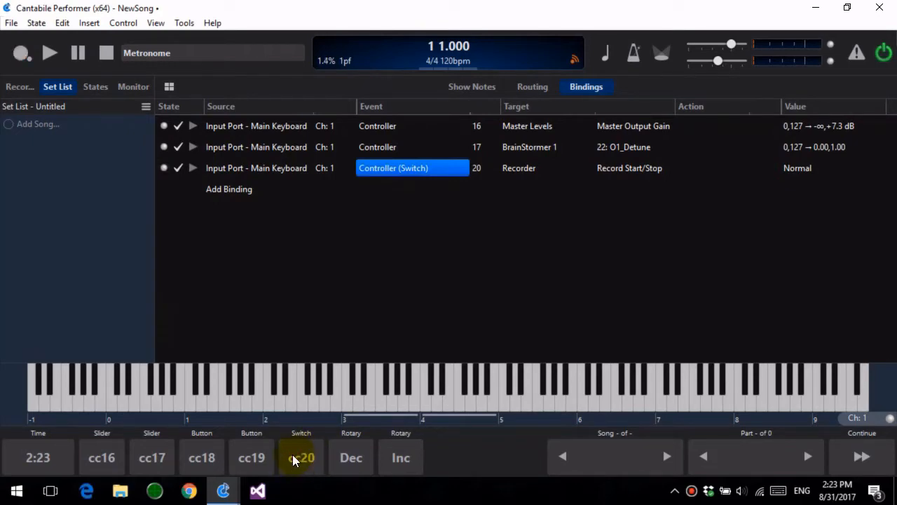
click(292, 454)
click(295, 459)
click(305, 458)
Set the controller 20 binding's value mapping to Inverted and test it by toggling the cc20 switch
click(801, 168)
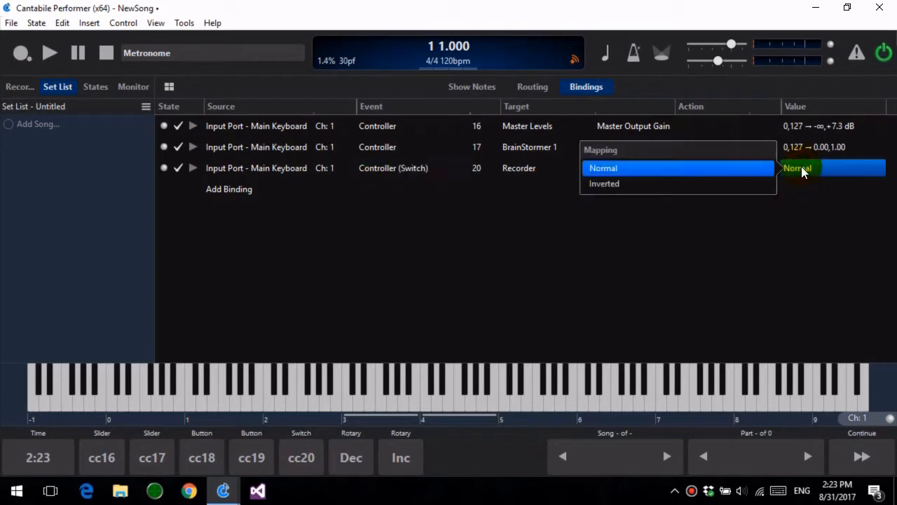
click(737, 183)
click(306, 455)
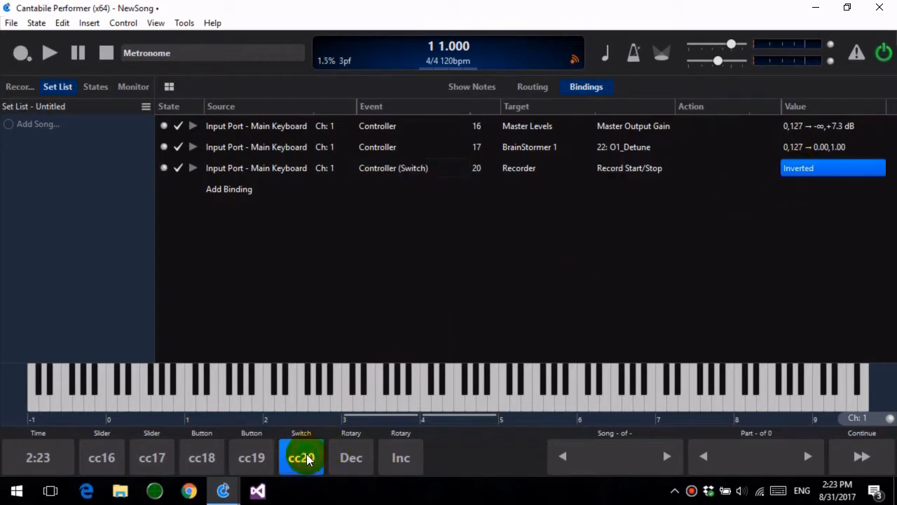
click(303, 457)
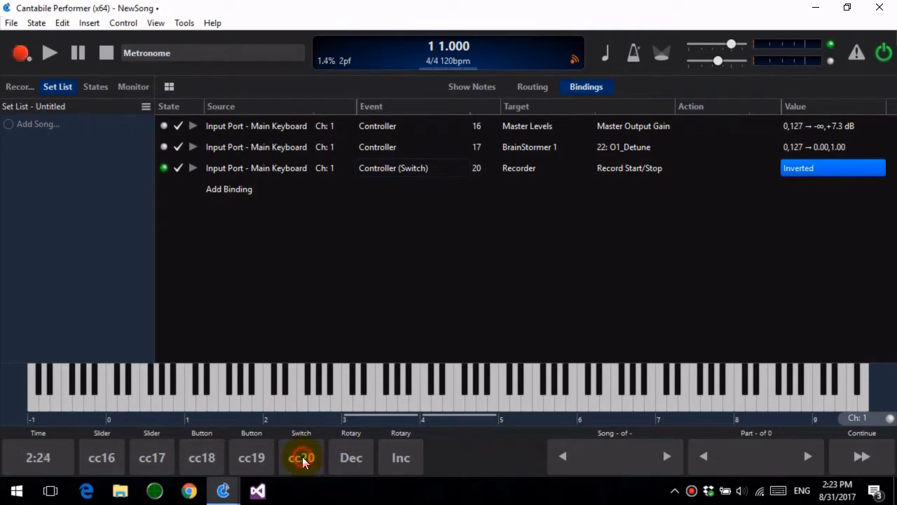
click(306, 458)
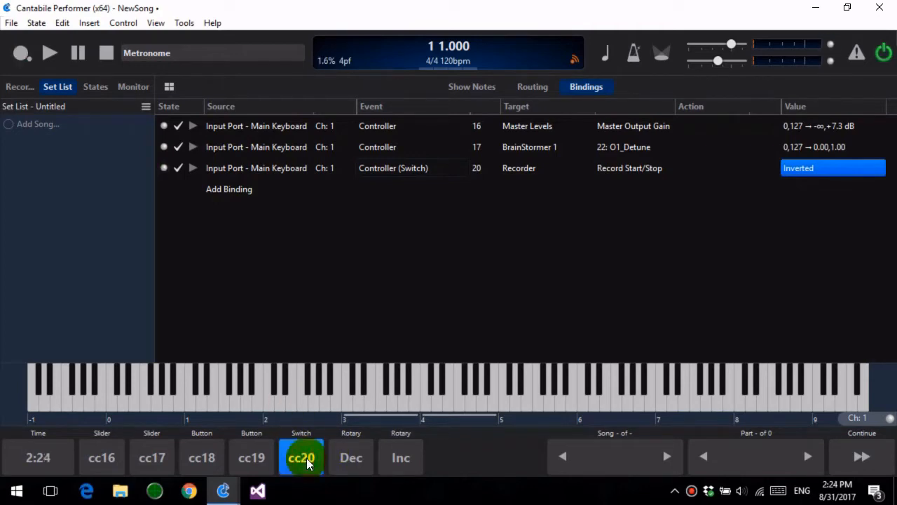
click(306, 458)
click(306, 458)
Set the controller 20 binding's mapping to Normal, toggle the cc20 switch once more and delete the binding
click(811, 164)
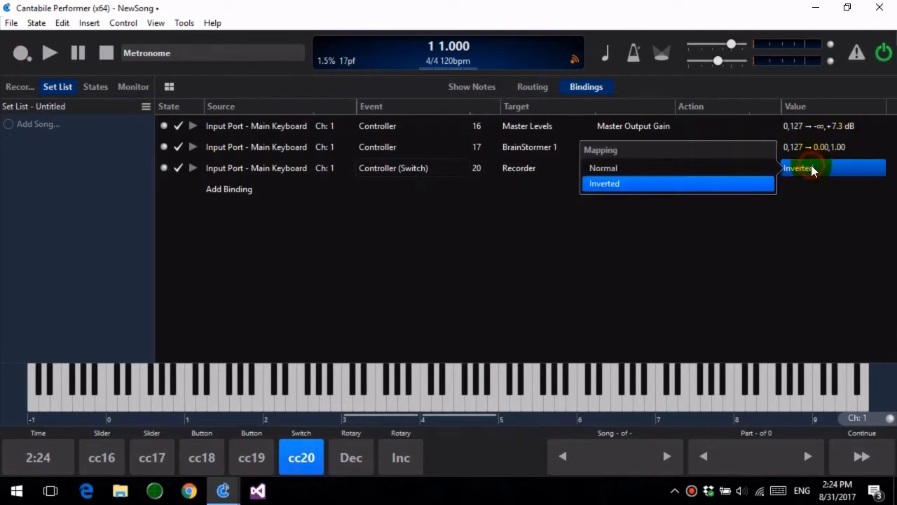
click(764, 169)
click(301, 459)
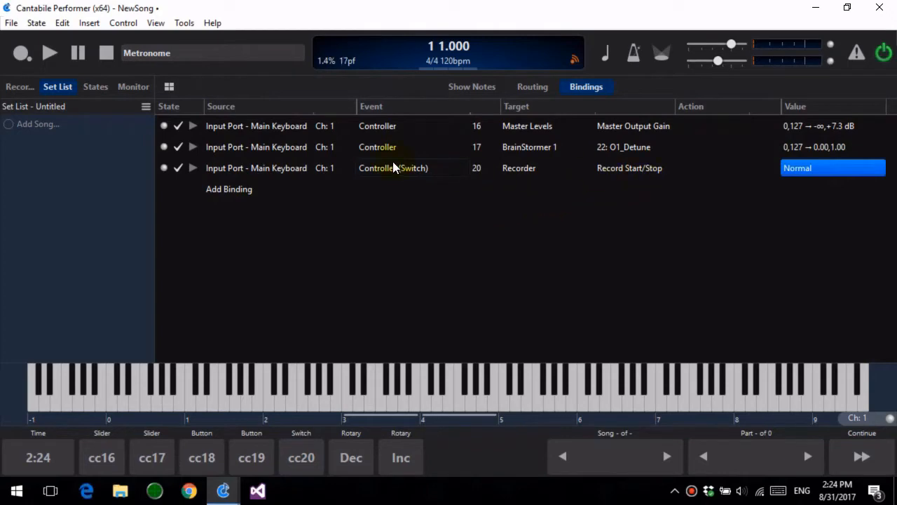
click(268, 172)
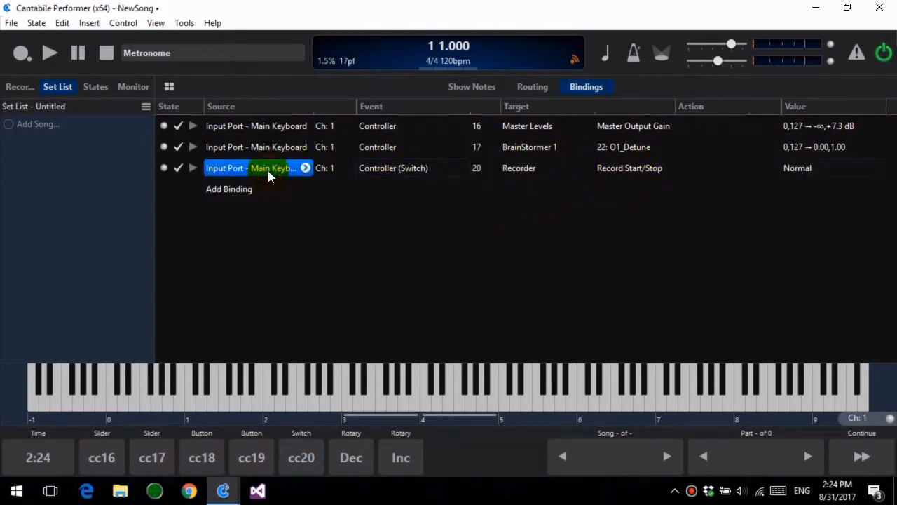
key(Delete)
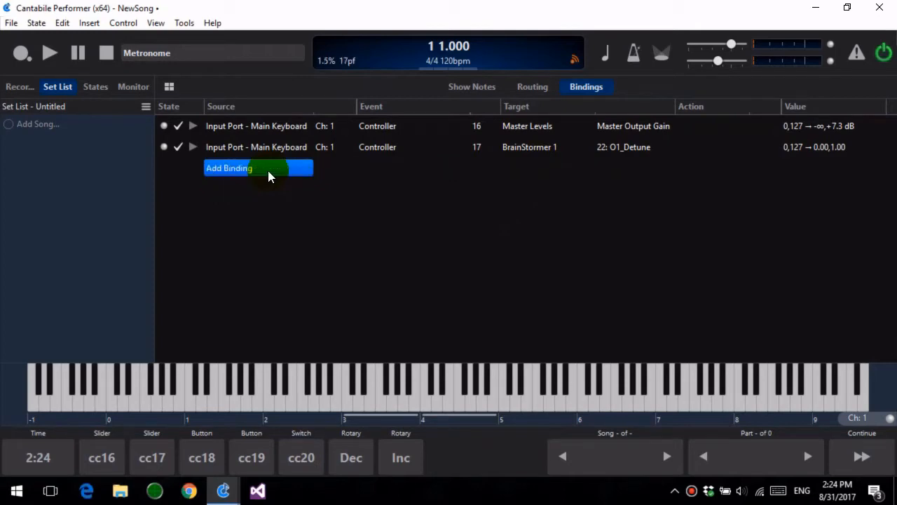
Bind controller 18 on the Main Keyboard to the Recorder's Record Start/Stop and set its value to On
right_click(25, 52)
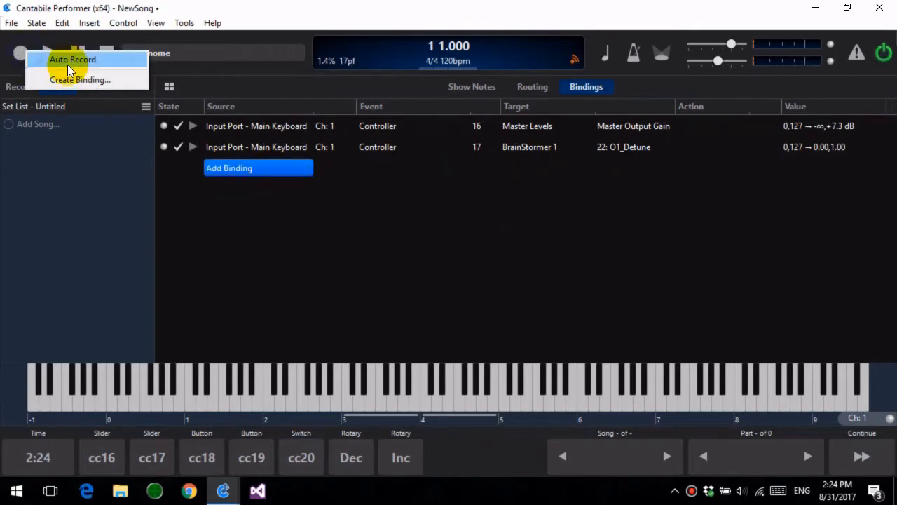
click(67, 63)
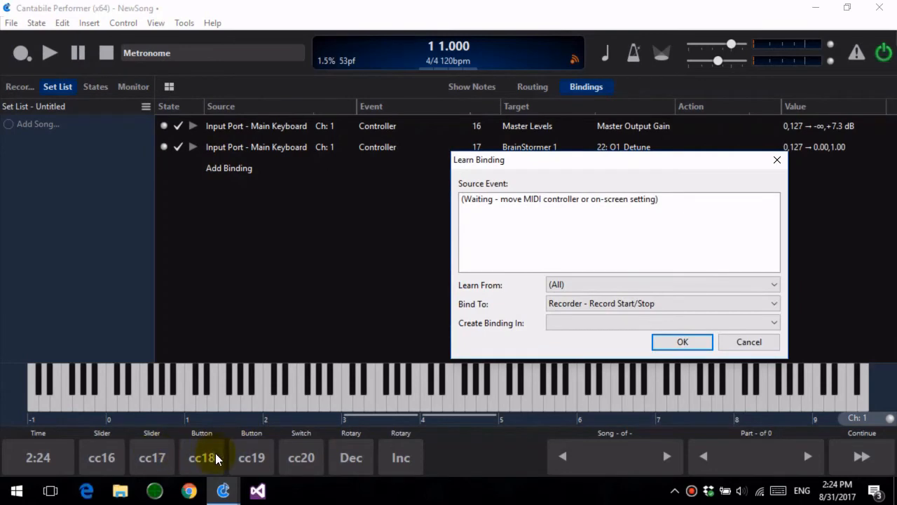
click(215, 457)
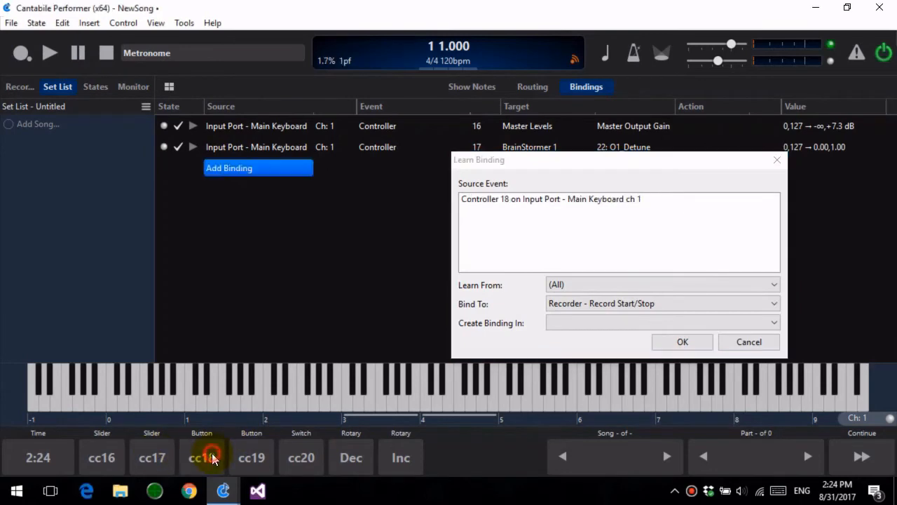
click(681, 343)
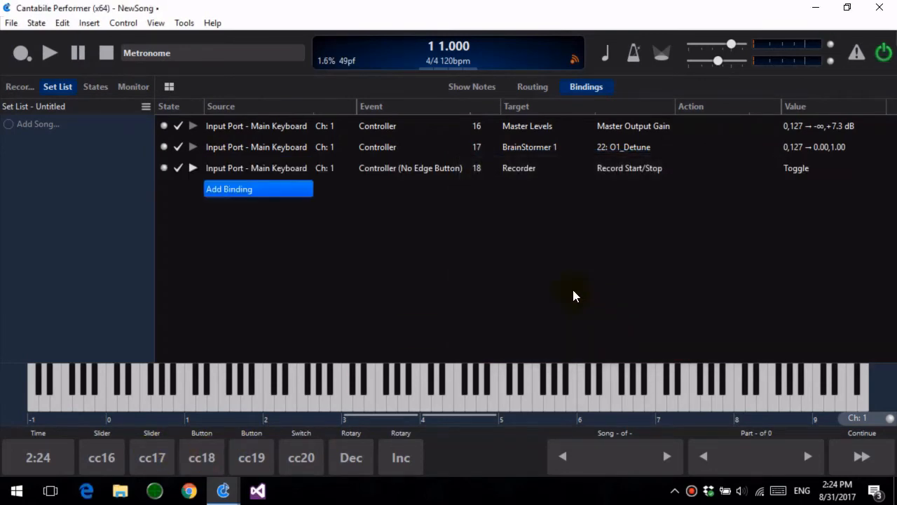
click(797, 169)
click(755, 180)
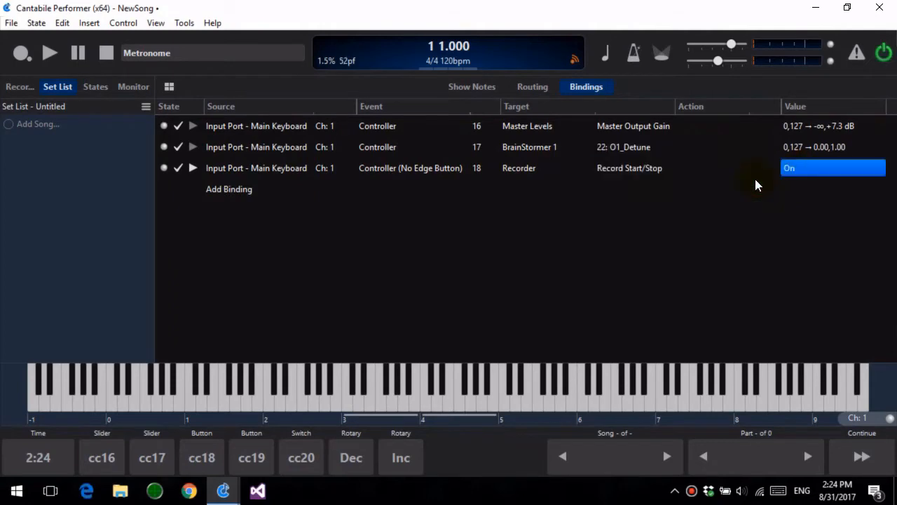
Duplicate the controller 18 recorder binding and set the copy's controller number to 19
click(281, 174)
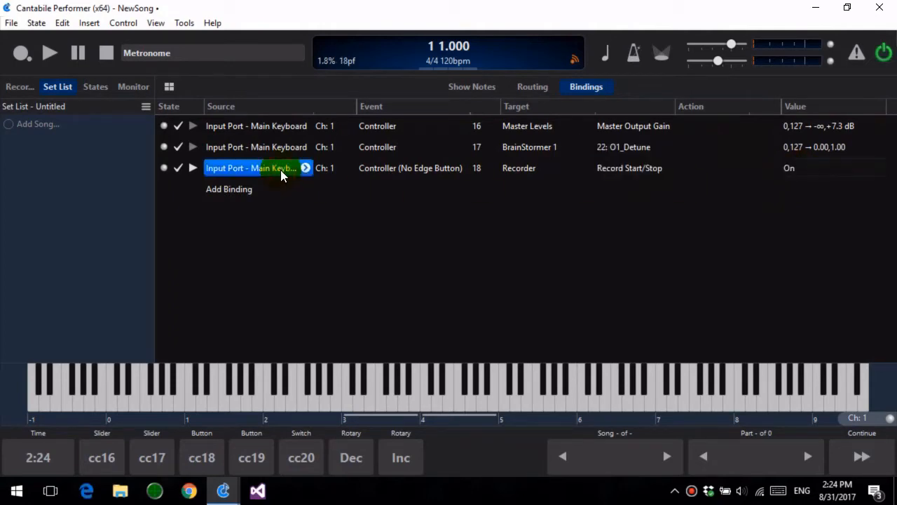
key(ctrl+d)
click(466, 188)
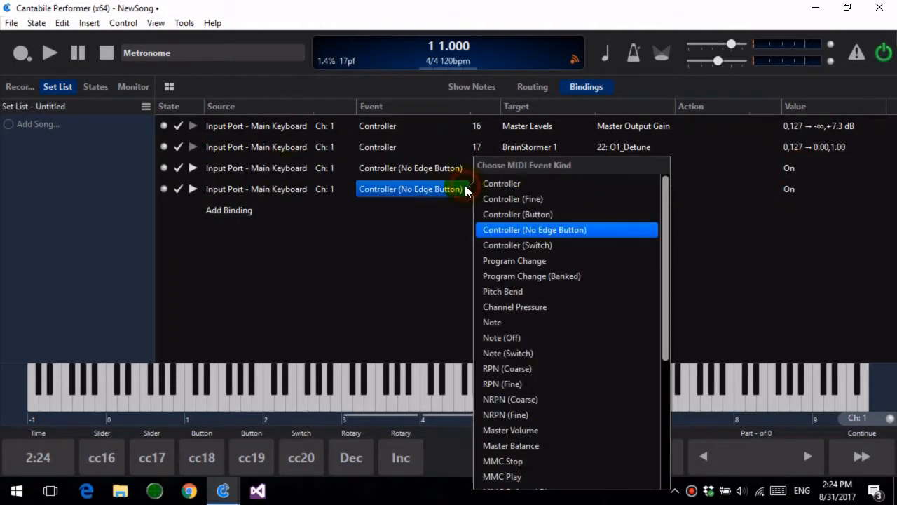
click(460, 188)
click(480, 189)
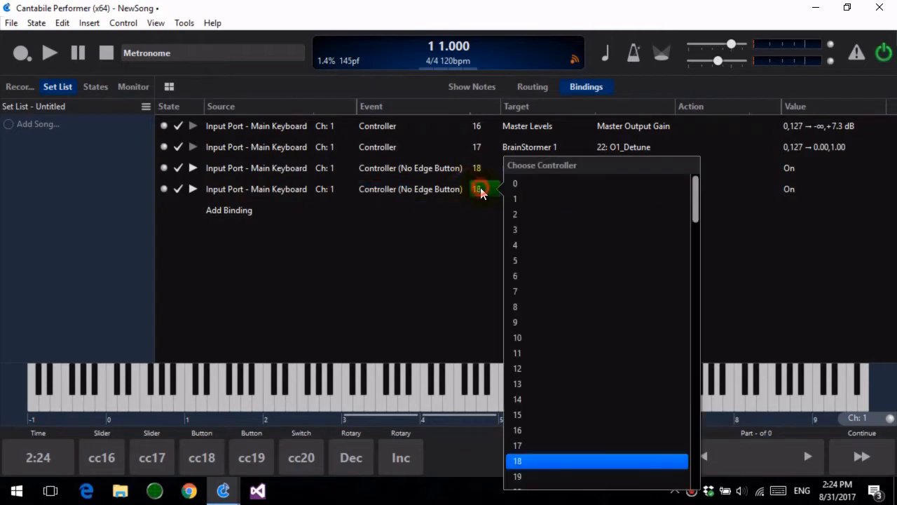
click(558, 477)
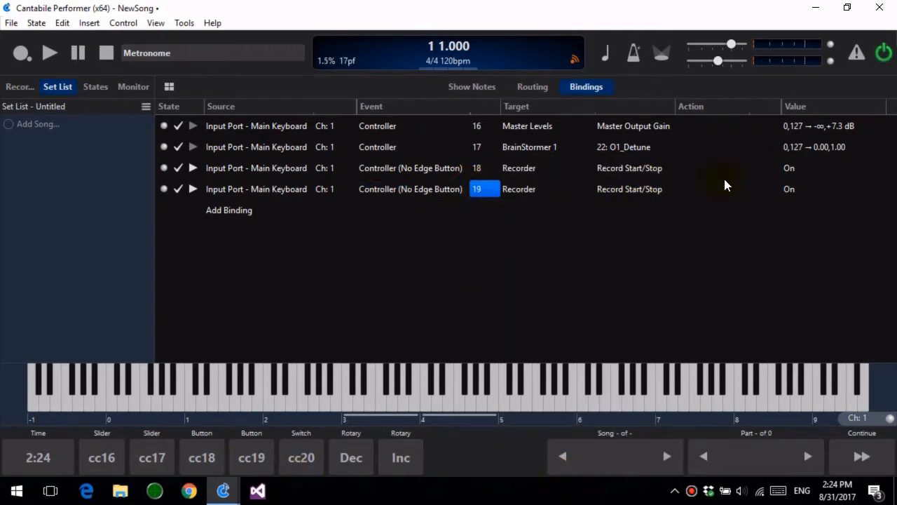
Set the controller 19 recorder binding's value to Off and test starting and stopping the recorder with the cc18 and cc19 buttons
click(804, 192)
click(724, 214)
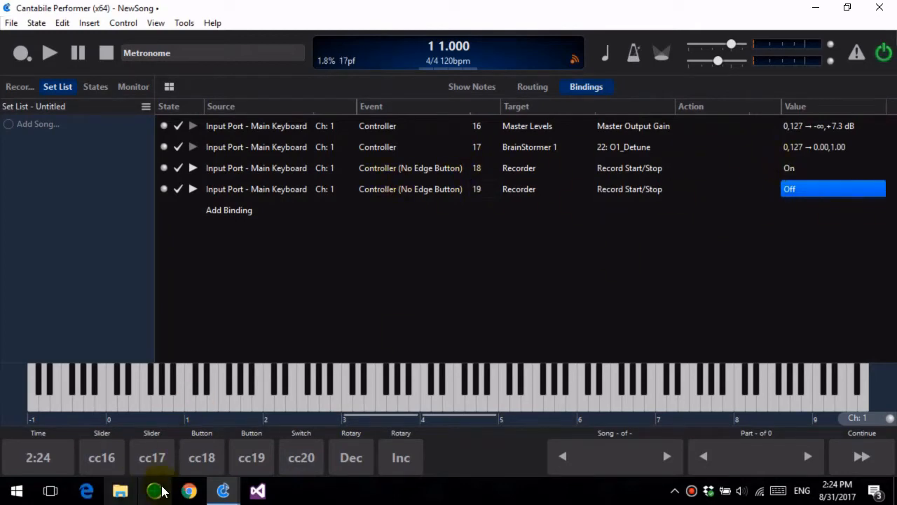
click(199, 462)
click(199, 466)
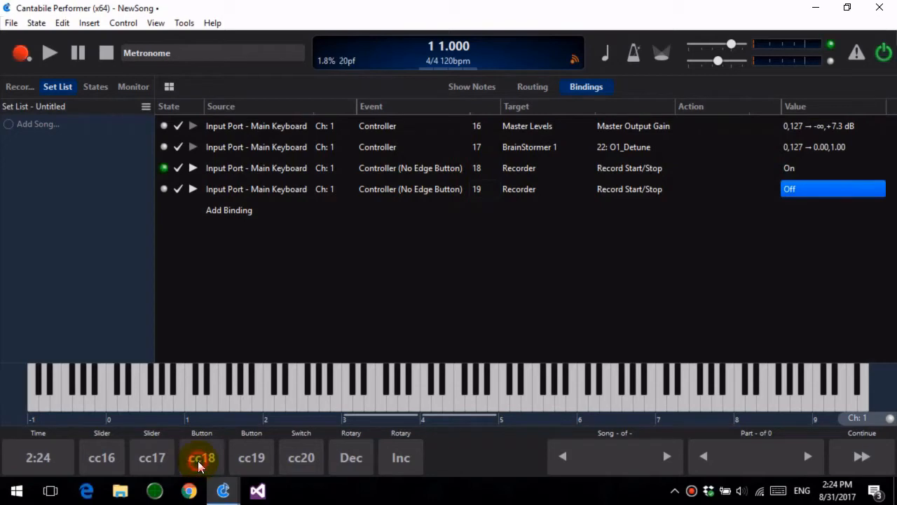
click(203, 450)
click(280, 450)
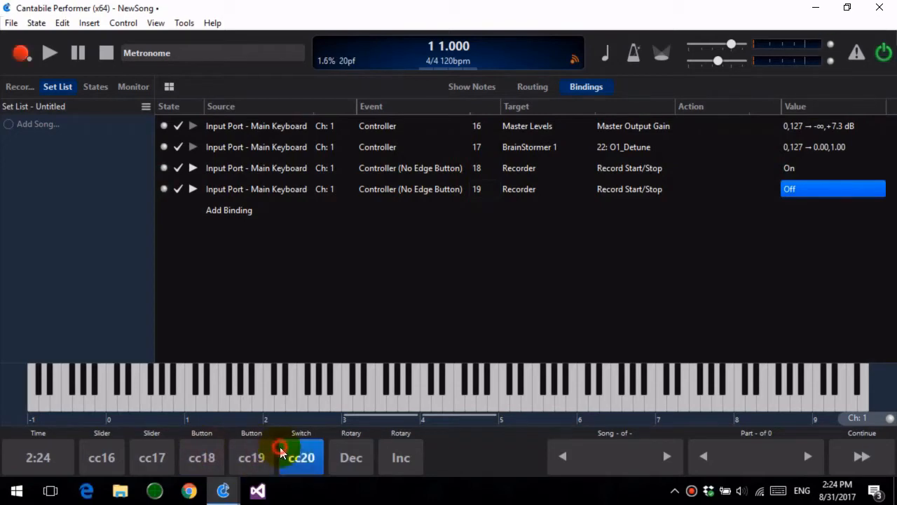
click(298, 457)
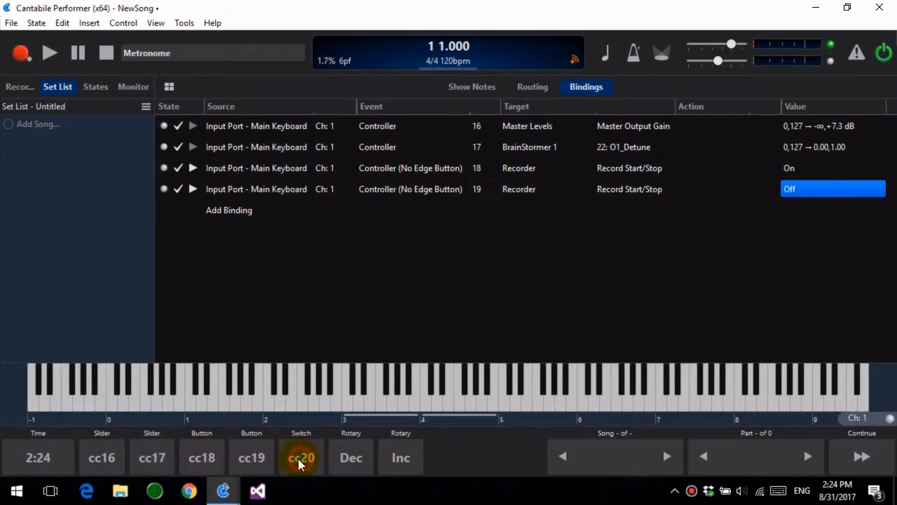
click(214, 455)
click(352, 148)
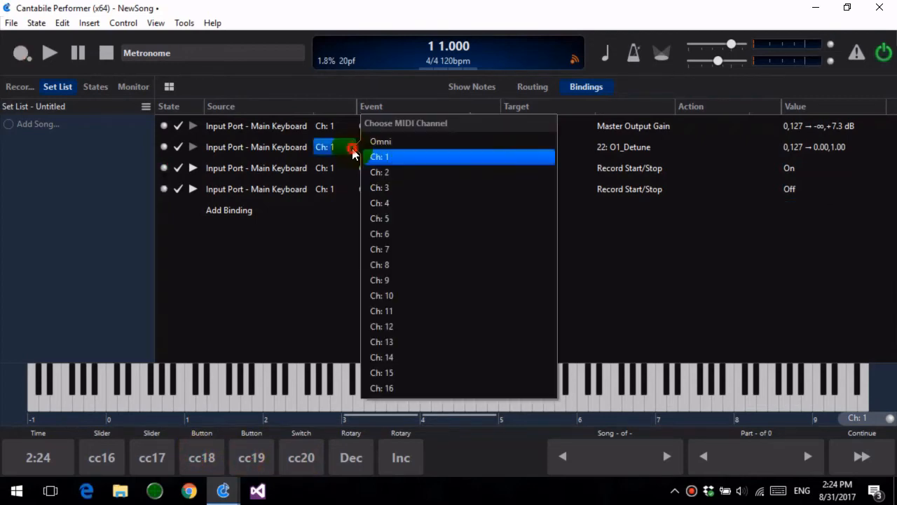
click(297, 226)
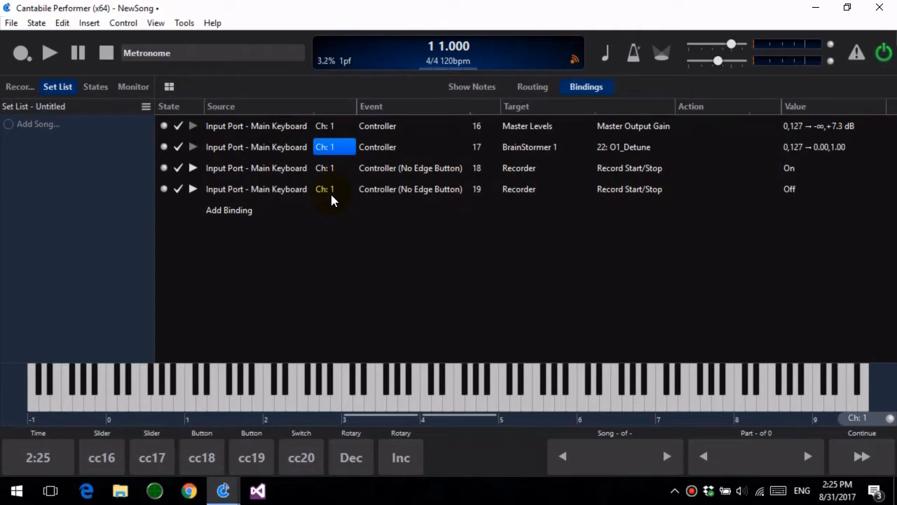
double_click(818, 126)
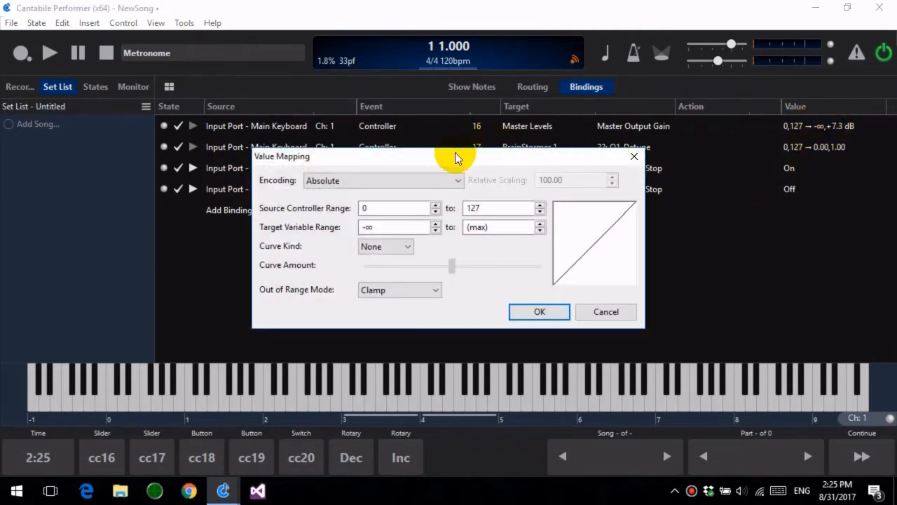
drag(414, 157, 525, 144)
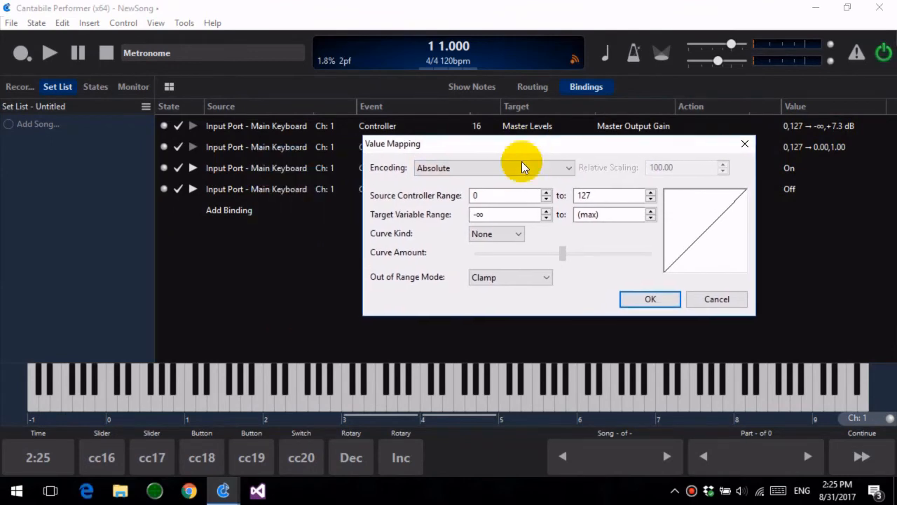
click(518, 171)
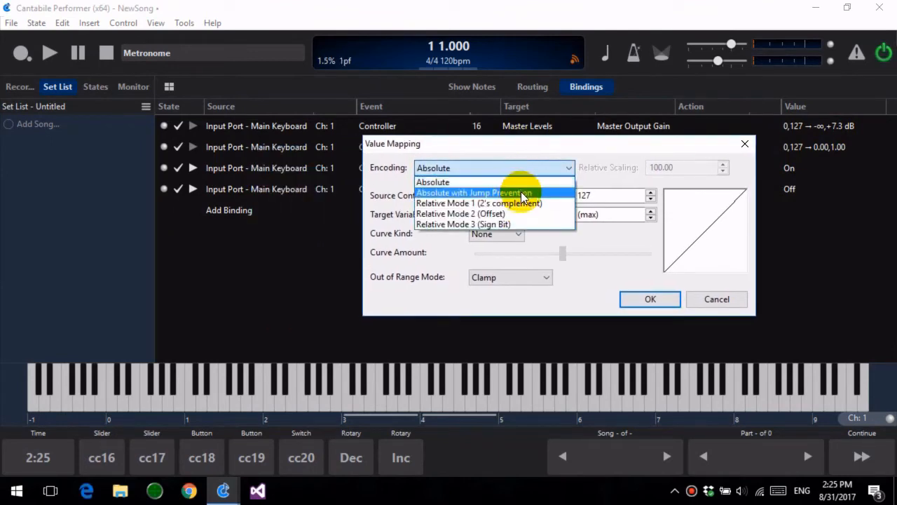
click(521, 193)
click(526, 167)
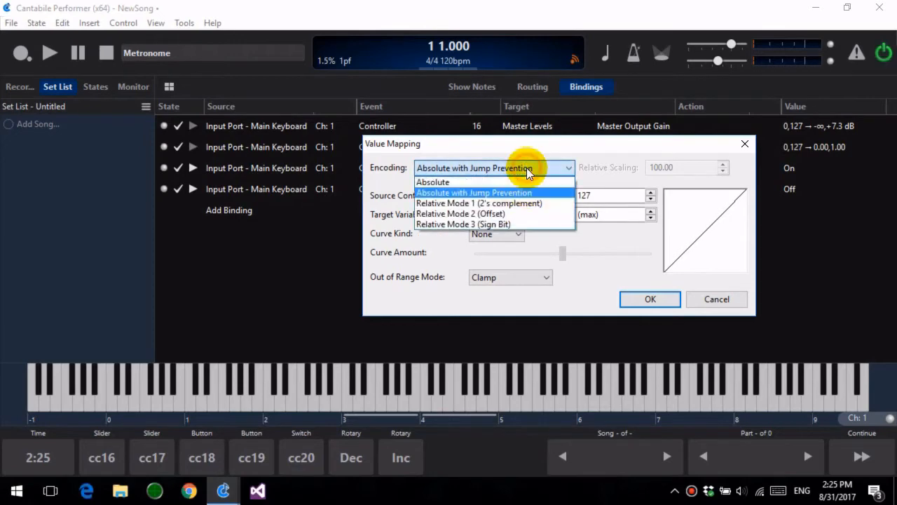
click(527, 182)
click(707, 299)
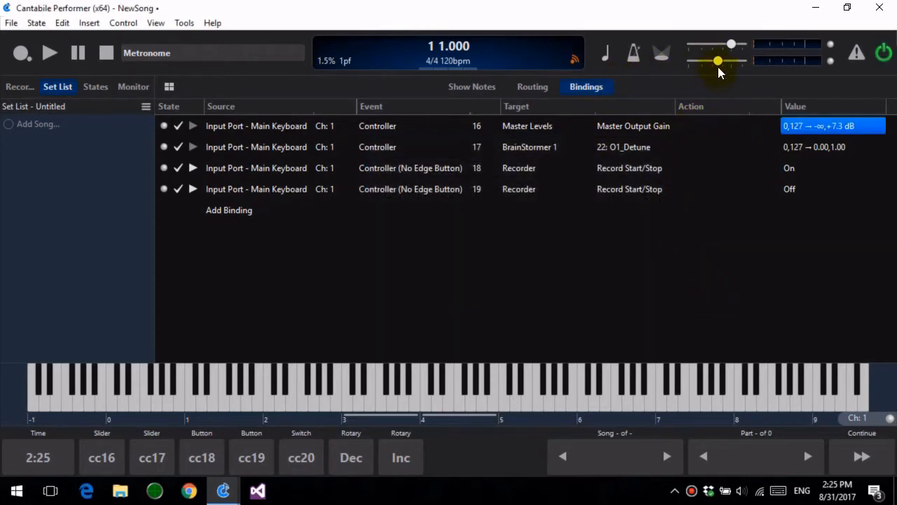
Test the absolute encoding by repeatedly moving the master output gain away and changing the cc16 slider
drag(717, 63, 648, 99)
drag(108, 459, 252, 403)
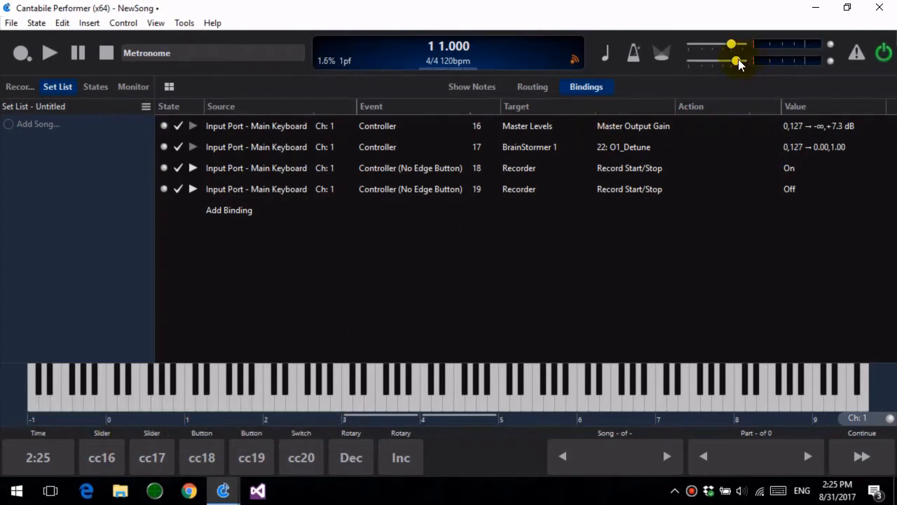
drag(738, 60, 695, 63)
drag(109, 458, 255, 414)
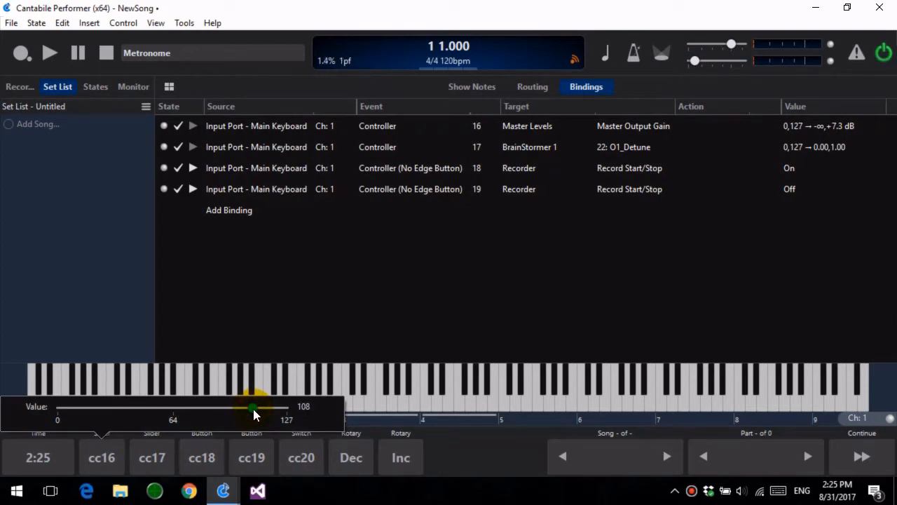
mouse_move(253, 408)
mouse_down()
mouse_move(235, 409)
mouse_move(245, 413)
mouse_up()
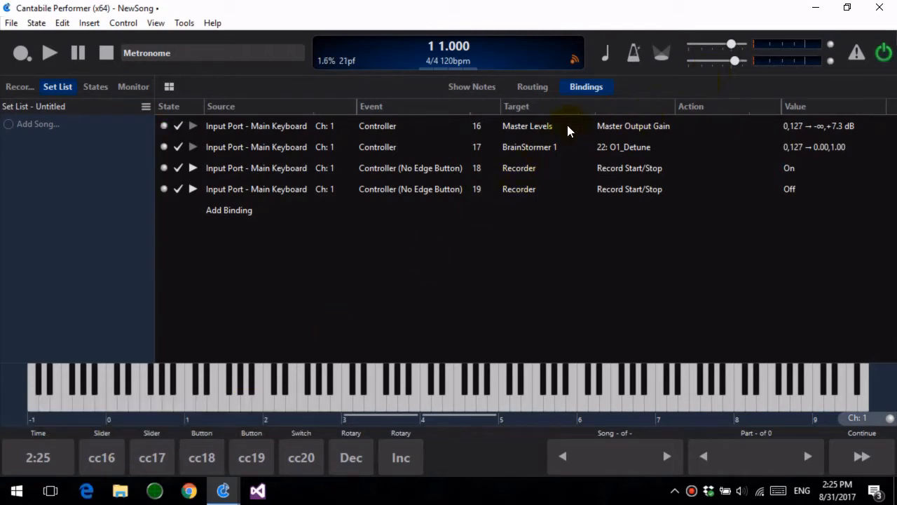
Set the encoding of the controller 16 master output gain binding to Absolute with Jump Prevention
double_click(839, 123)
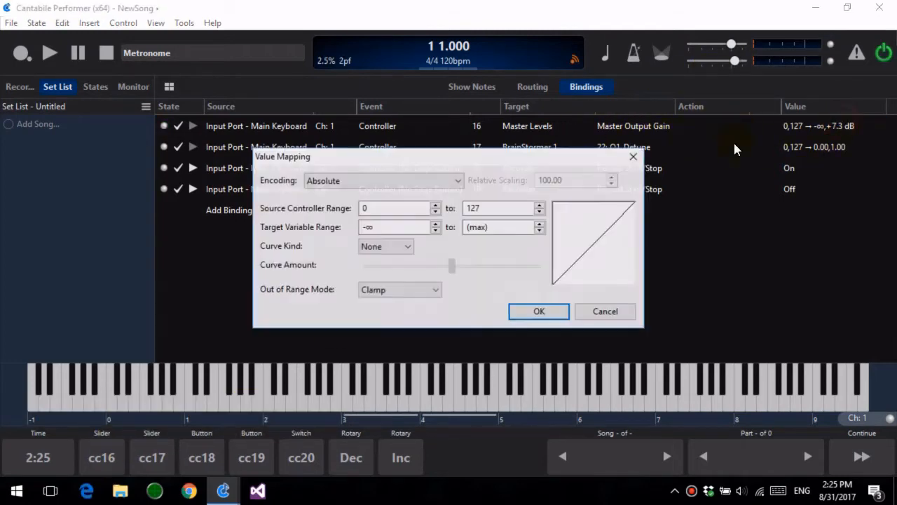
click(422, 190)
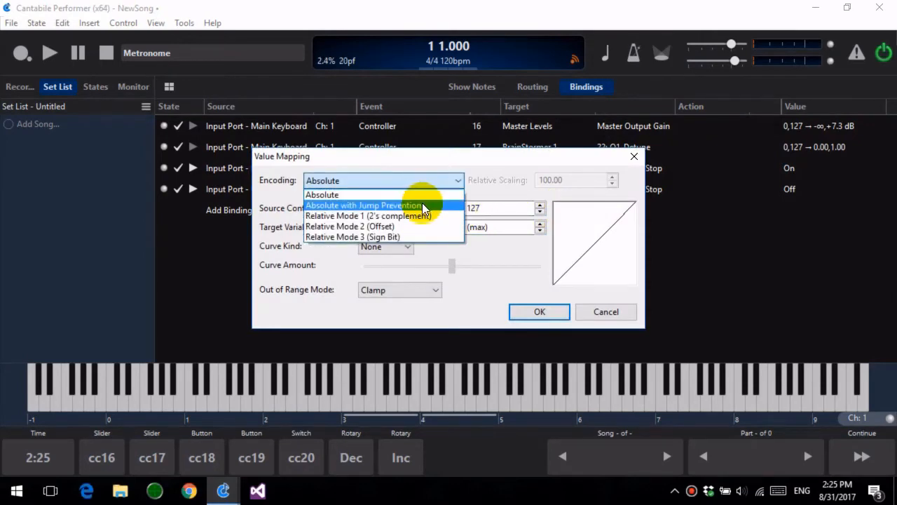
click(422, 204)
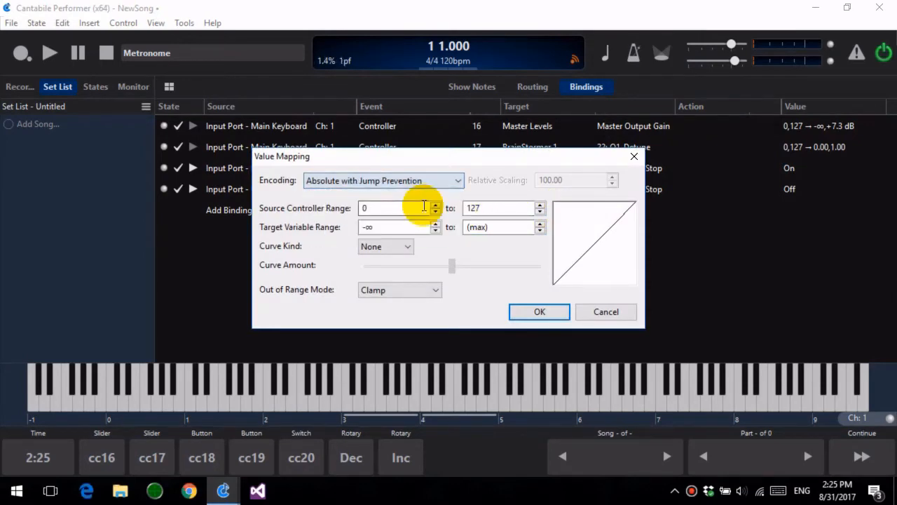
click(540, 311)
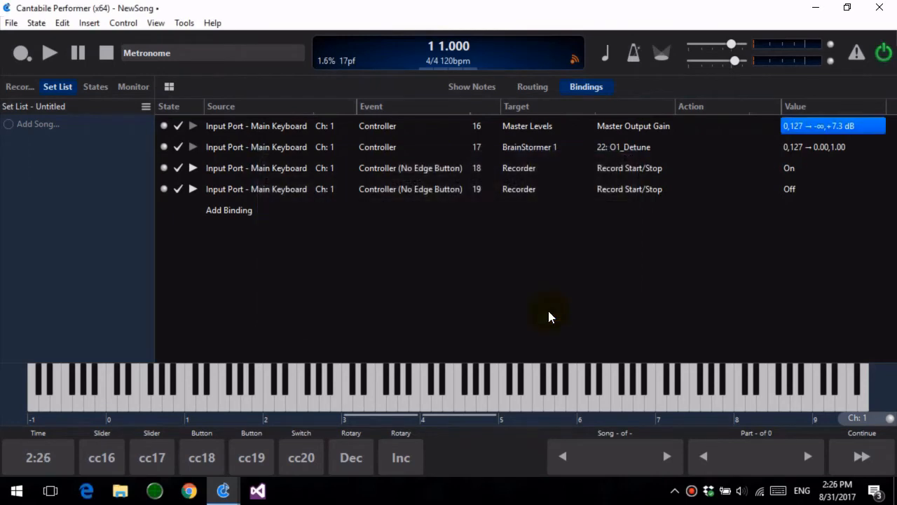
Disable the controller 16 binding, lower the master output gain and raise the cc16 slider
click(178, 126)
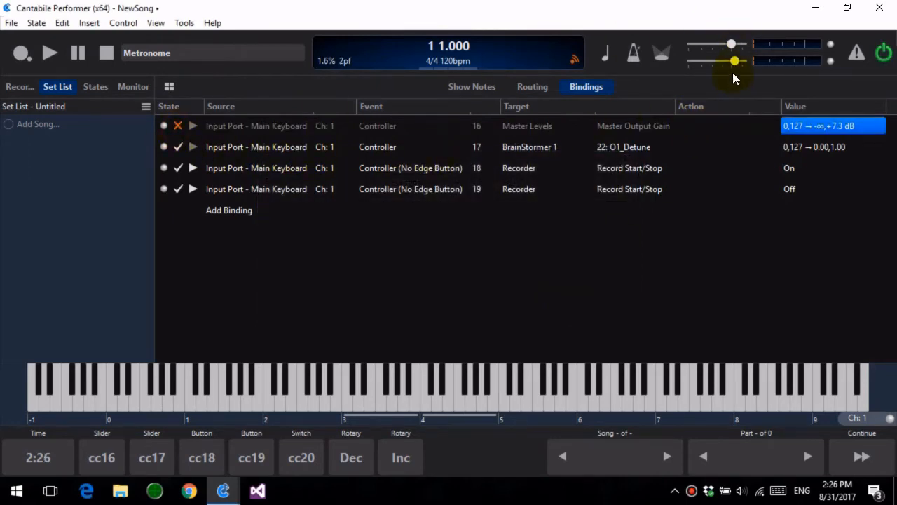
mouse_move(733, 63)
drag(799, 91, 664, 111)
click(109, 452)
drag(247, 408, 273, 407)
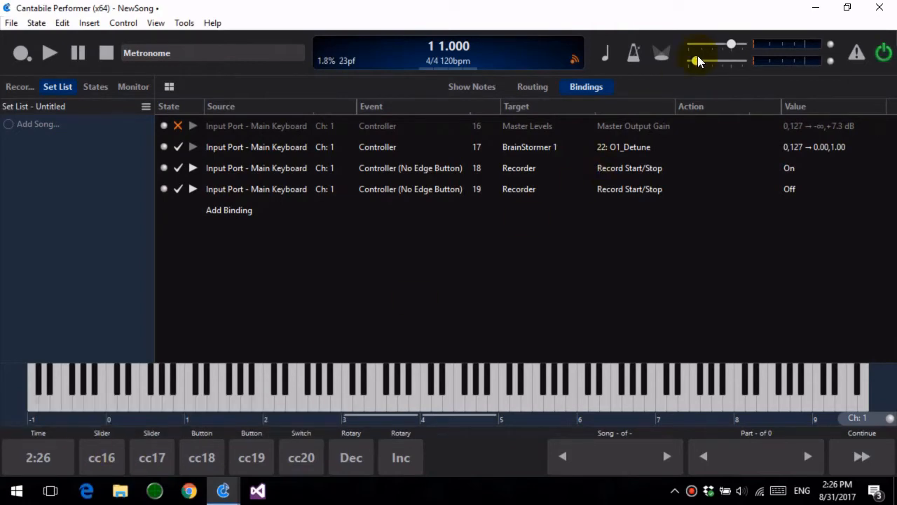
Re-enable the controller 16 binding and lower the cc16 slider to about 101 to test jump prevention
click(178, 126)
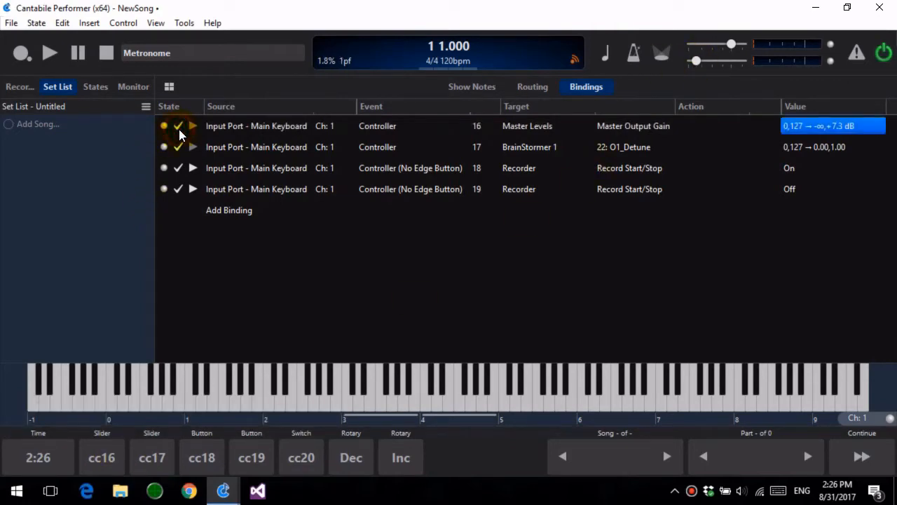
click(115, 452)
drag(272, 408, 238, 408)
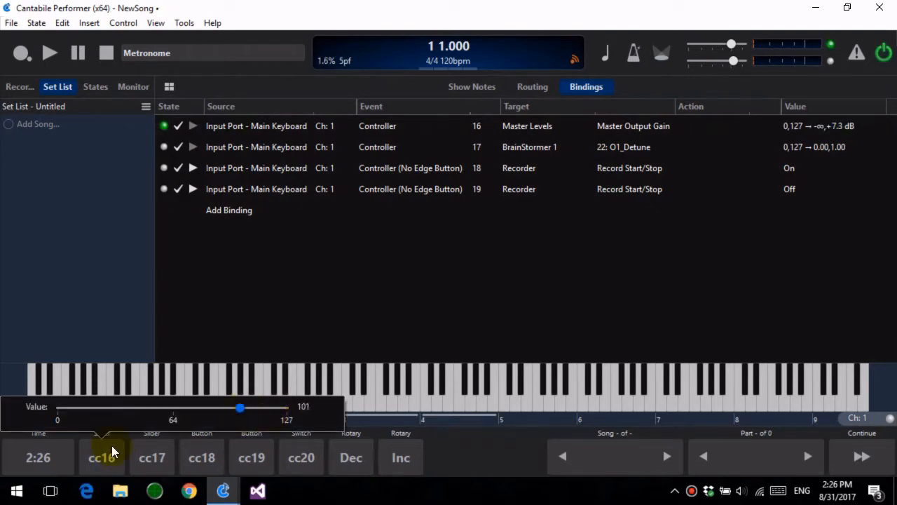
Switch the controller 16 binding off and on again, and sweep the cc16 slider down and back up
click(178, 126)
click(177, 129)
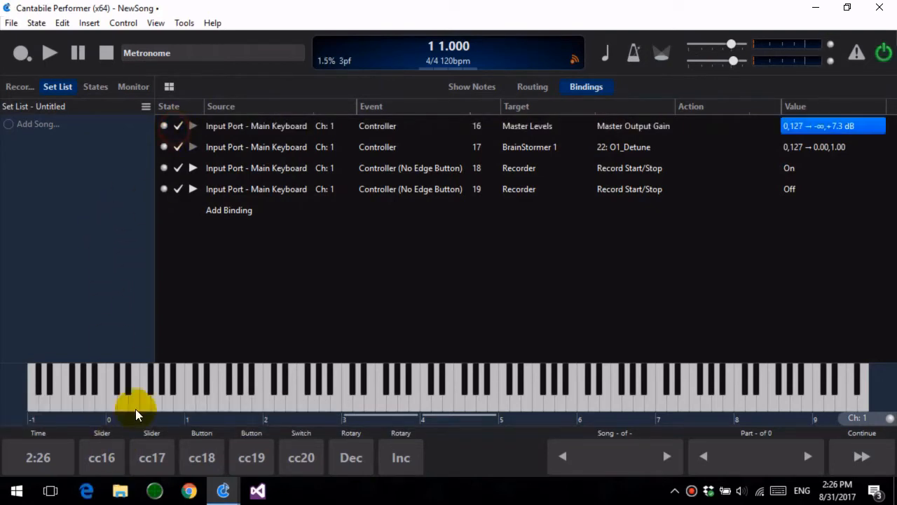
drag(240, 407, 159, 420)
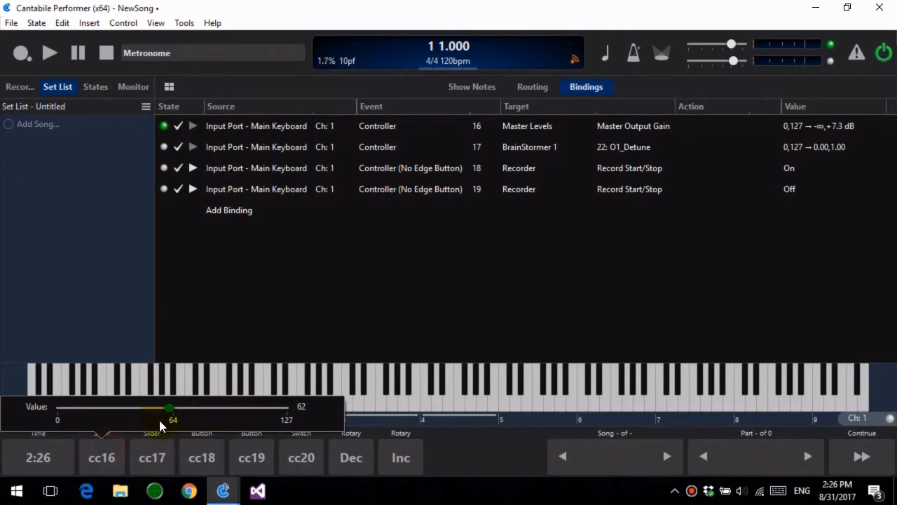
drag(71, 425, 109, 424)
drag(164, 420, 269, 413)
Disable the controller 16 binding, adjust the cc16 slider and re-enable the binding
click(178, 125)
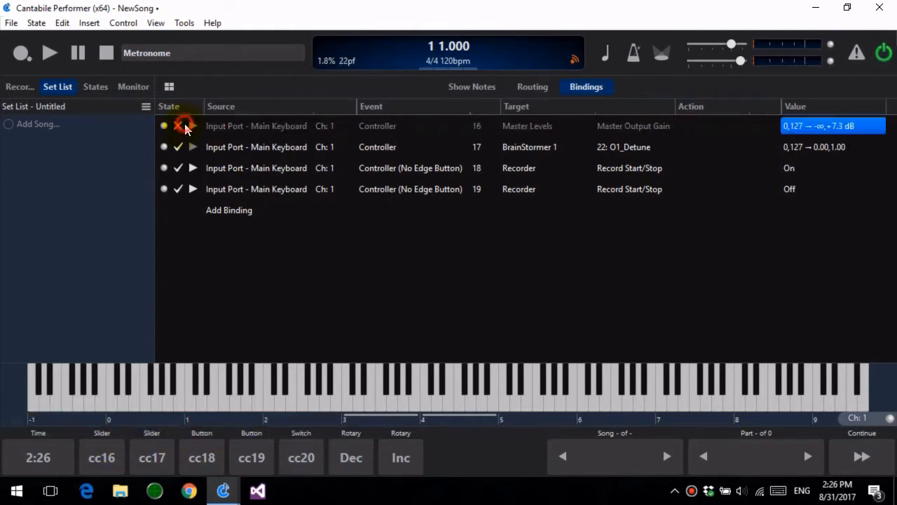
mouse_move(99, 447)
mouse_down()
mouse_move(260, 406)
mouse_move(87, 421)
mouse_move(101, 405)
mouse_move(162, 404)
mouse_move(112, 410)
mouse_move(155, 398)
mouse_move(287, 406)
mouse_move(128, 412)
mouse_move(124, 425)
mouse_move(224, 427)
mouse_move(101, 445)
mouse_up()
click(178, 125)
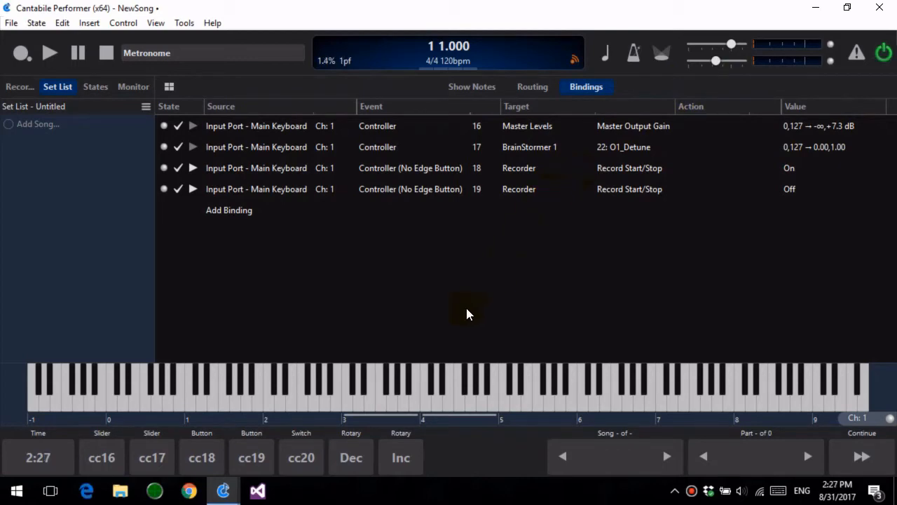
Change the encoding of the controller 16 master output gain binding to Relative Mode 1 (2's complement)
double_click(815, 126)
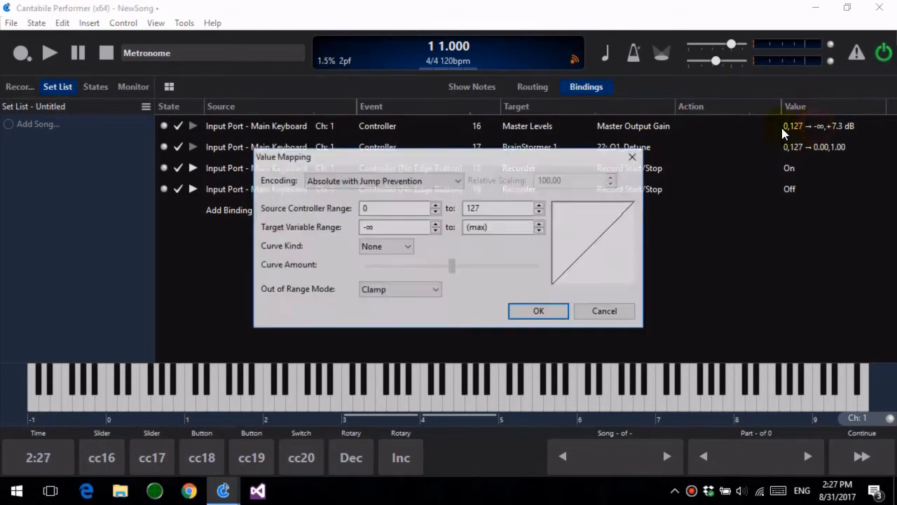
click(400, 180)
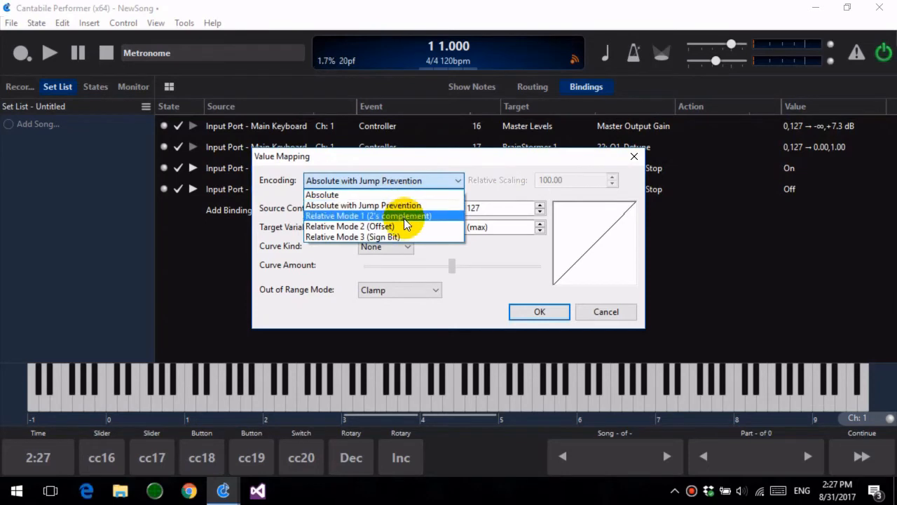
click(404, 218)
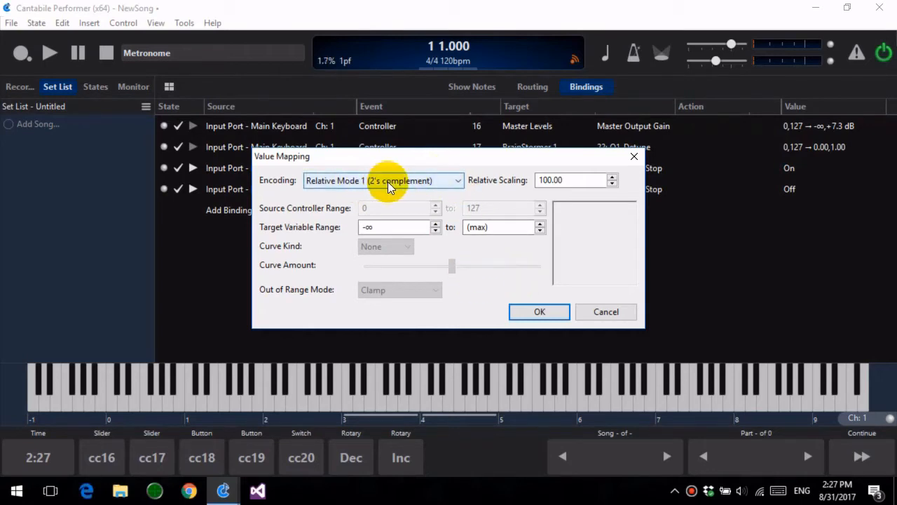
click(531, 312)
Try the rotary Dec button and check which MIDI controller number it sends, leaving its settings unchanged
click(352, 459)
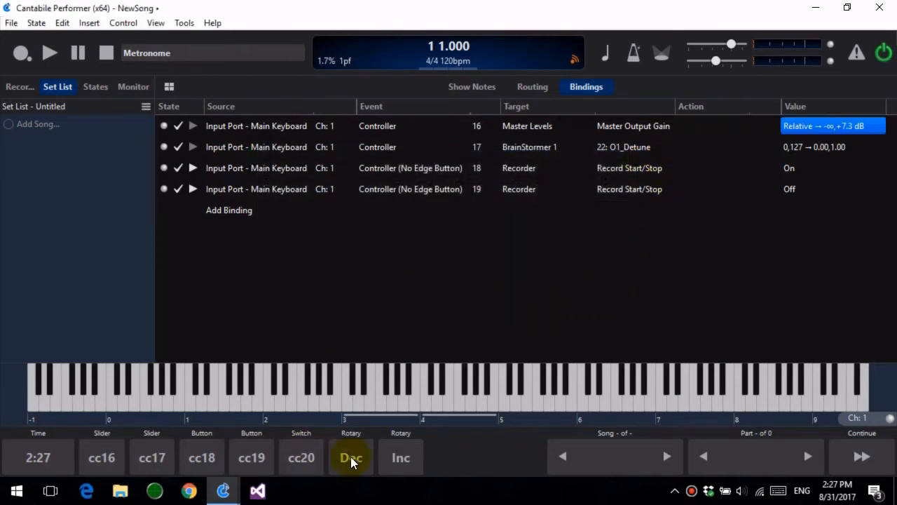
right_click(352, 458)
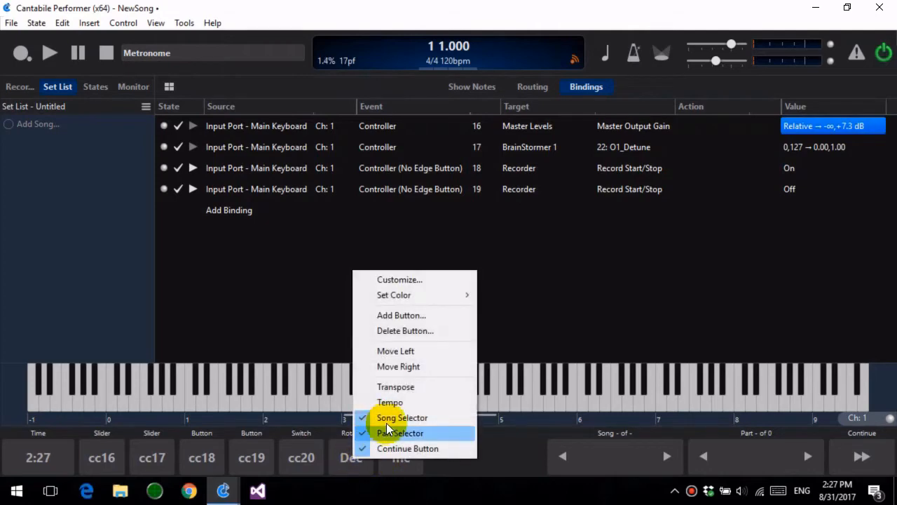
click(428, 278)
drag(436, 261, 391, 267)
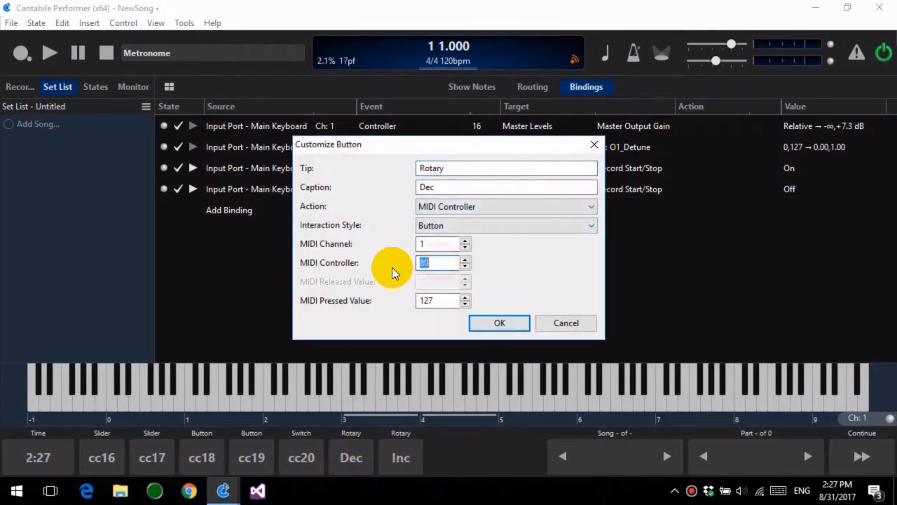
click(543, 323)
Set the controller number of the master output gain binding to 80
click(480, 127)
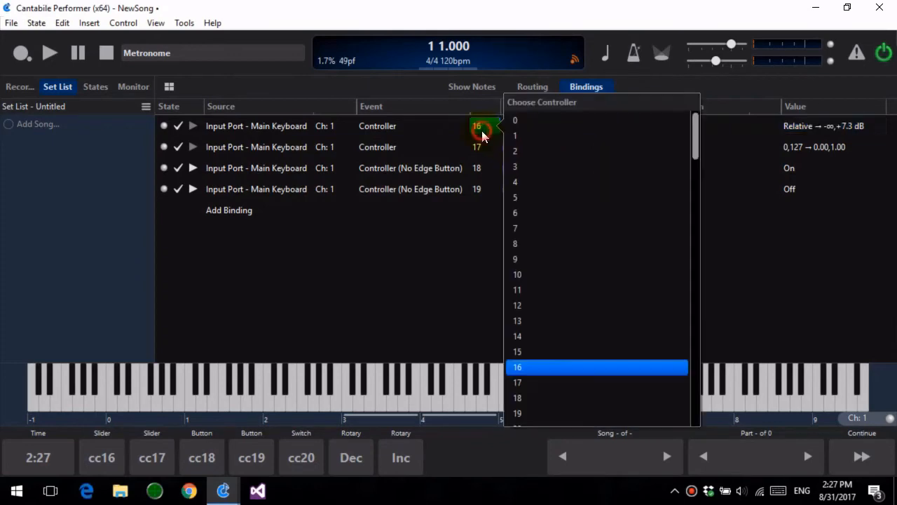
scroll(579, 329, down, 20)
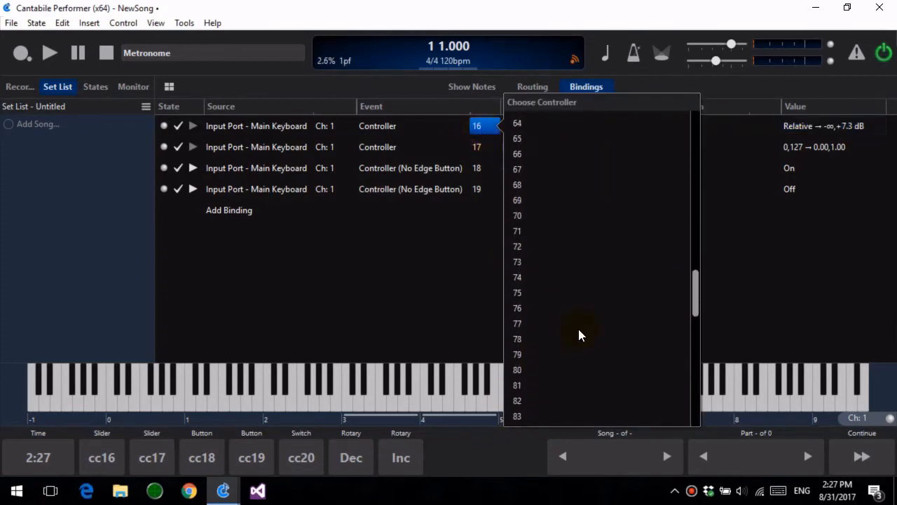
click(552, 368)
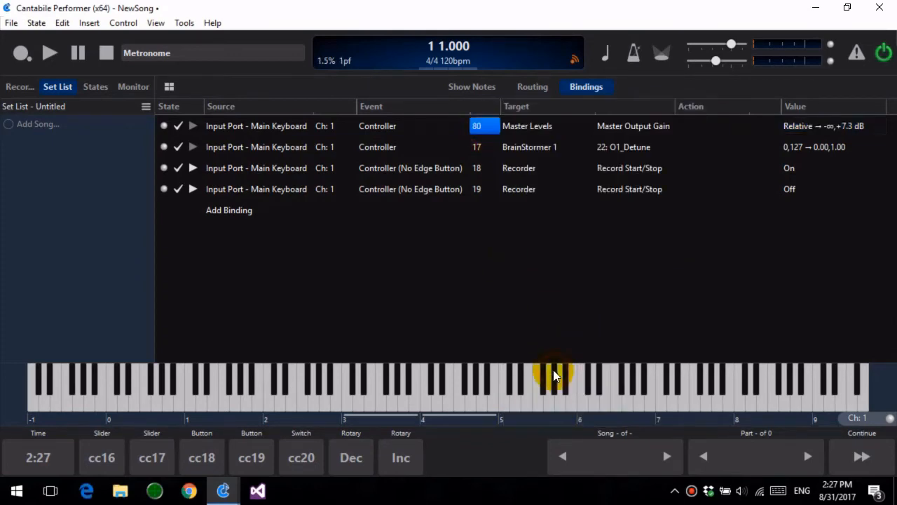
Test the controller 80 binding by raising and lowering the master output gain with the rotary Inc and Dec buttons
click(402, 456)
click(402, 457)
click(402, 457)
click(402, 457)
click(403, 457)
click(351, 462)
click(351, 461)
click(351, 462)
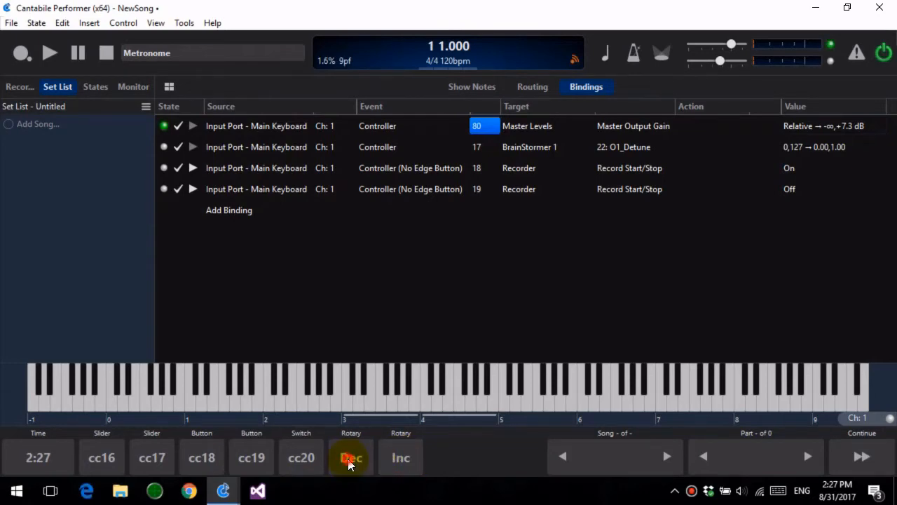
click(350, 461)
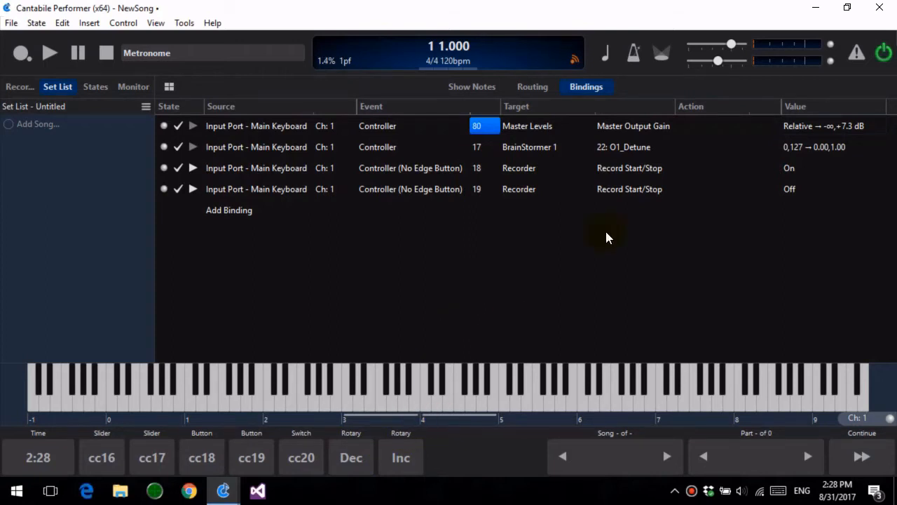
Set the relative scaling of the master output gain binding to 500
double_click(831, 129)
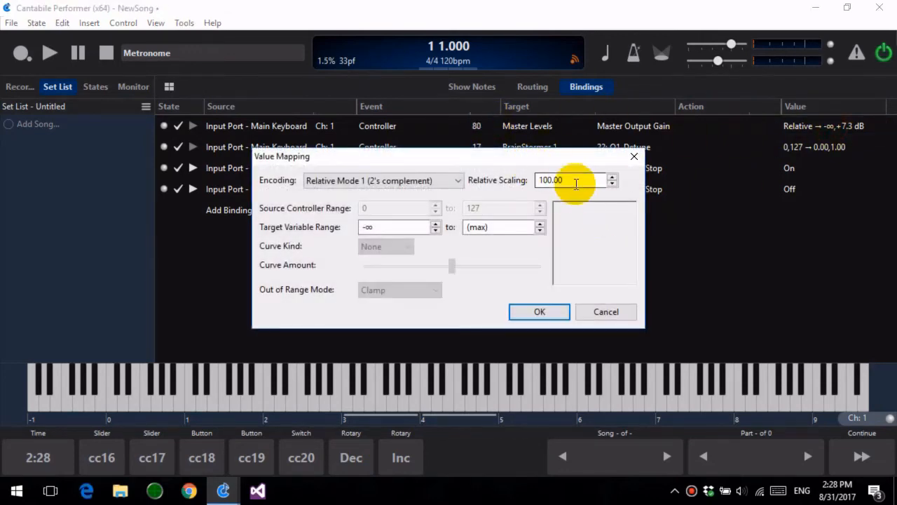
drag(576, 183, 532, 181)
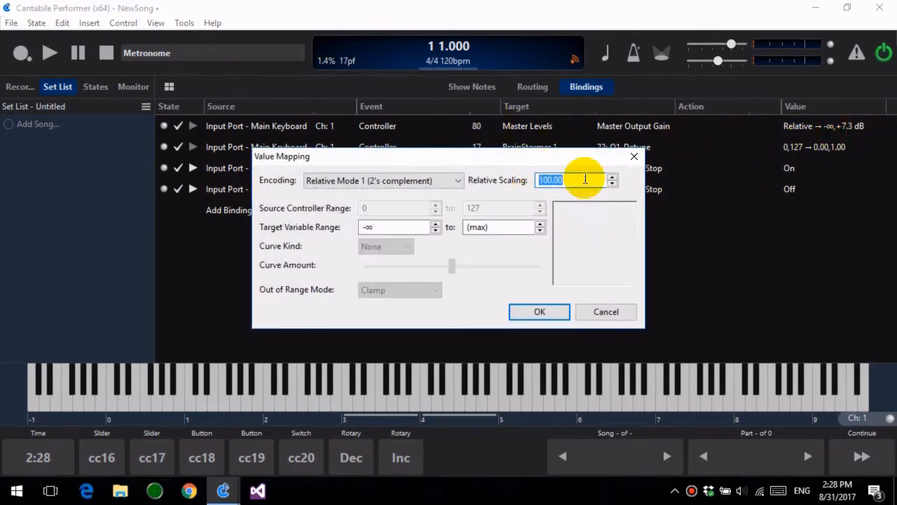
text(500)
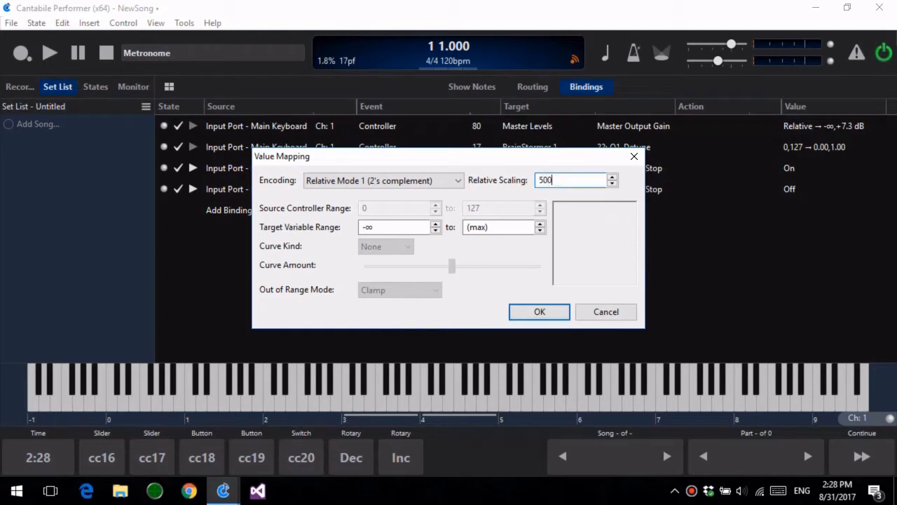
click(537, 311)
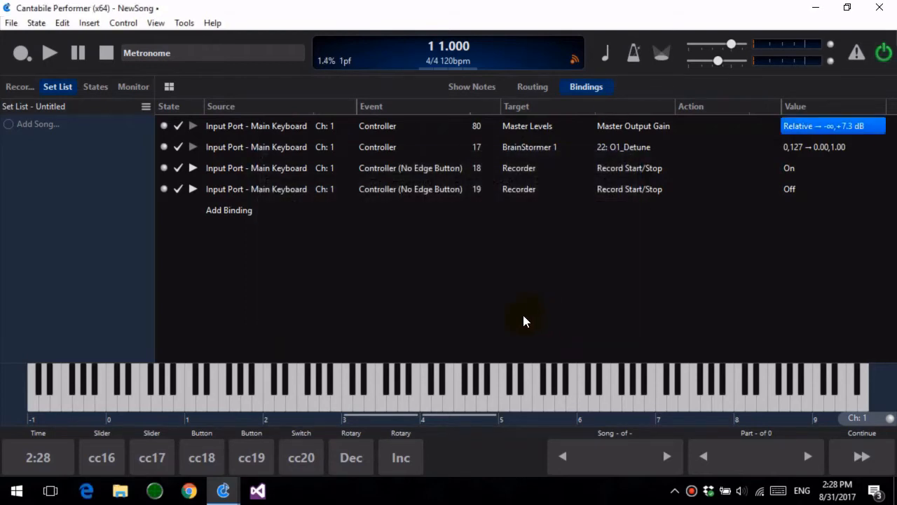
Try the rotary Inc and Dec buttons again to check the master output gain's response to the new relative scaling
click(397, 456)
click(398, 458)
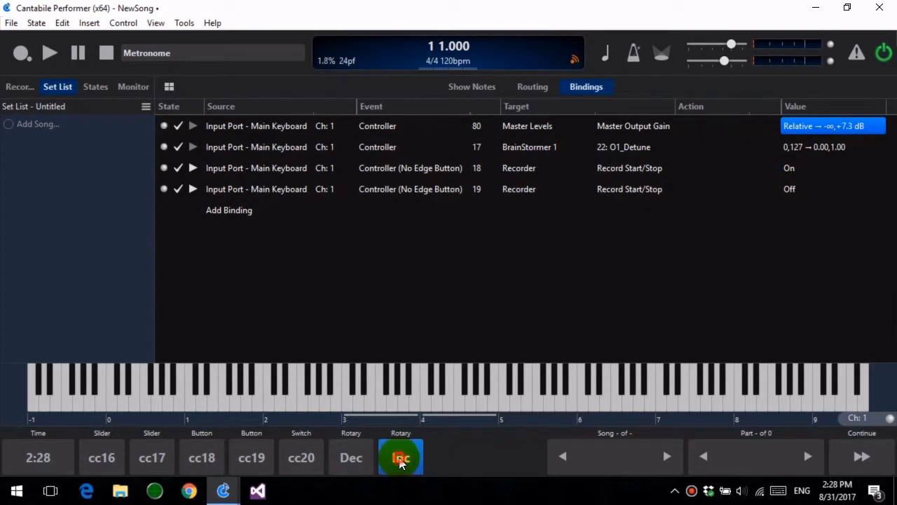
click(340, 471)
click(340, 472)
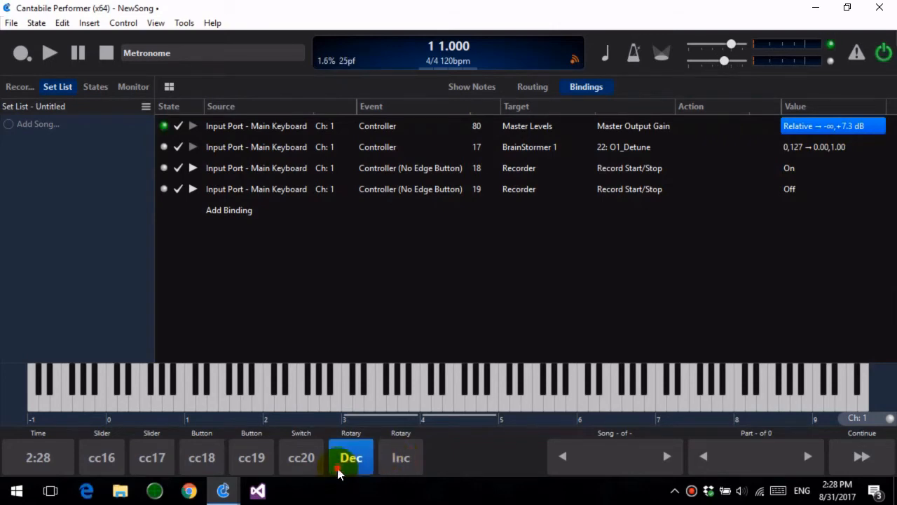
click(339, 473)
Change the master output gain binding's encoding to Absolute and its controller number to 16
double_click(820, 125)
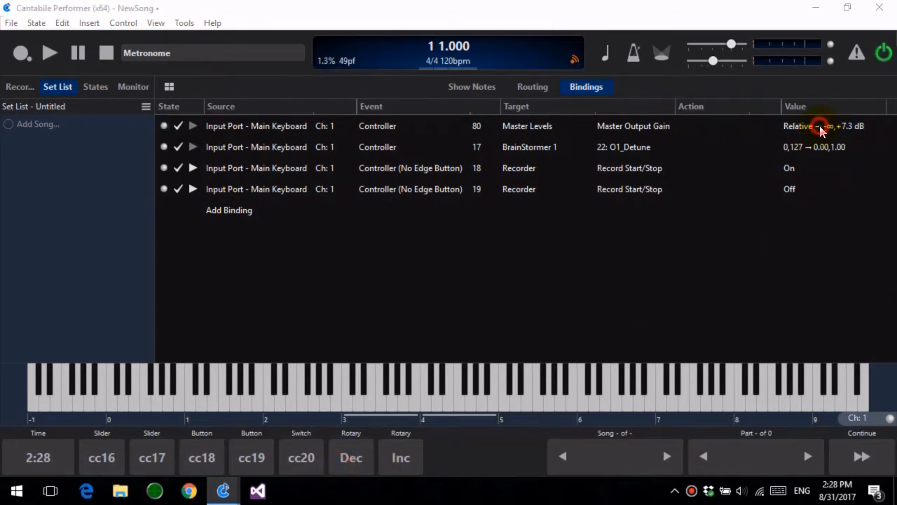
click(435, 180)
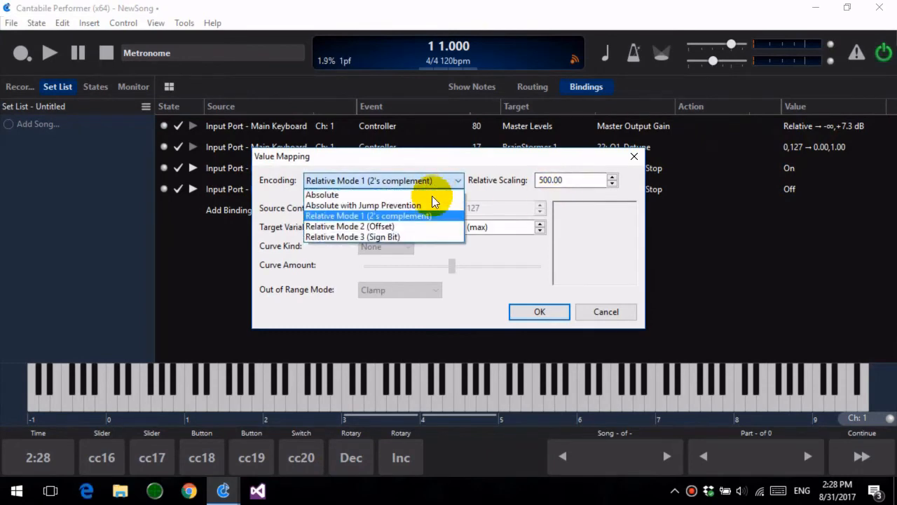
click(431, 196)
click(552, 317)
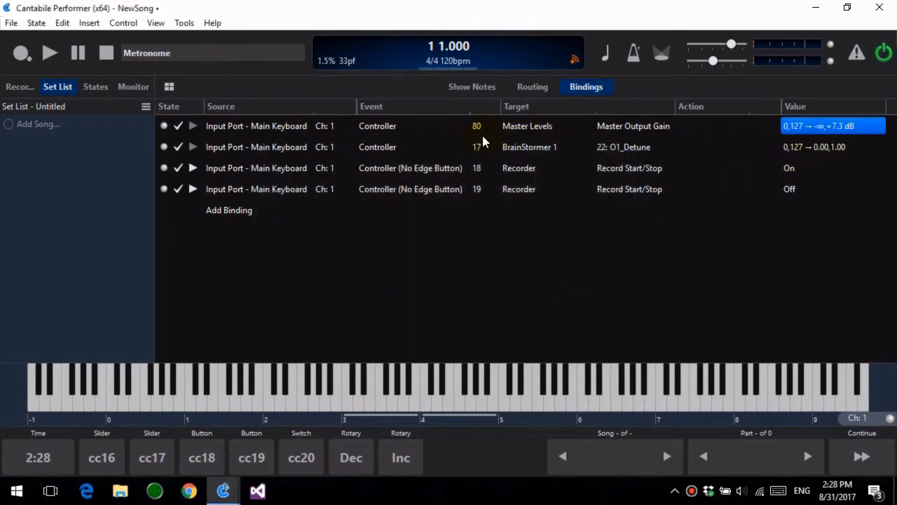
click(478, 127)
scroll(610, 184, up, 15)
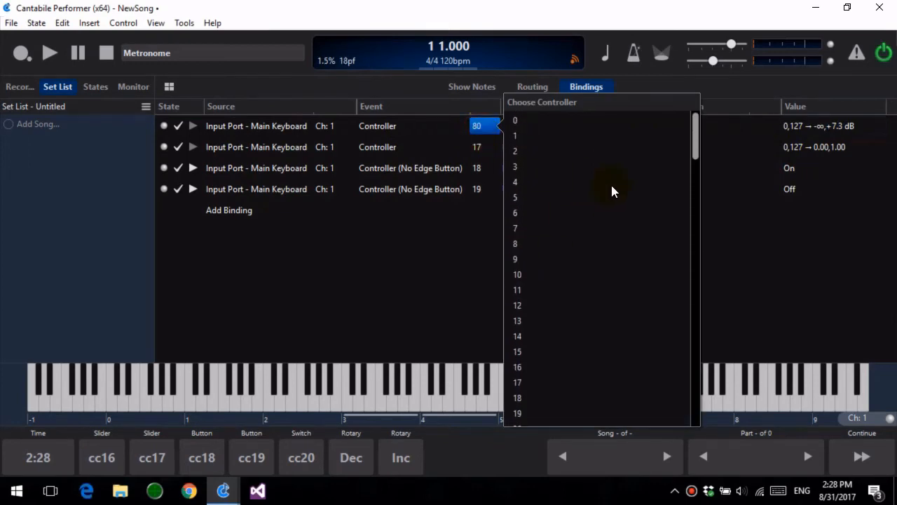
click(540, 366)
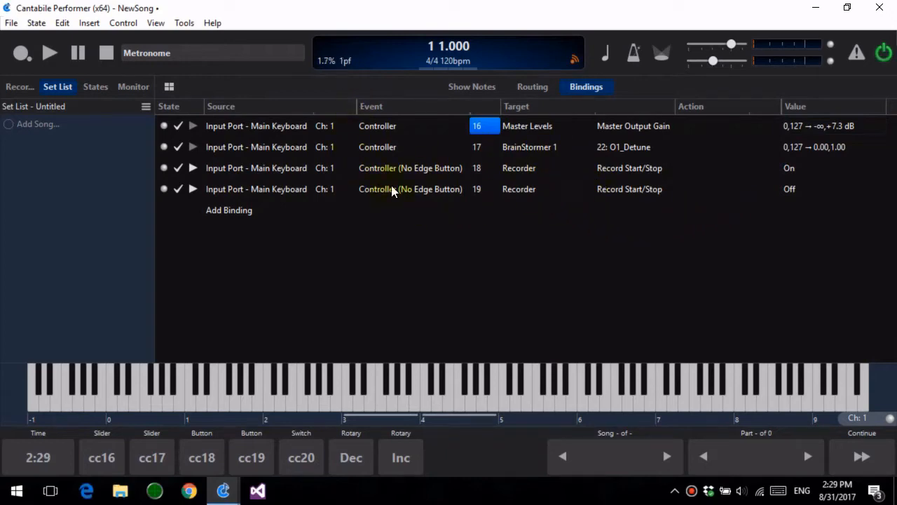
Cut the controller 16 master output gain binding from the song's bindings
click(534, 86)
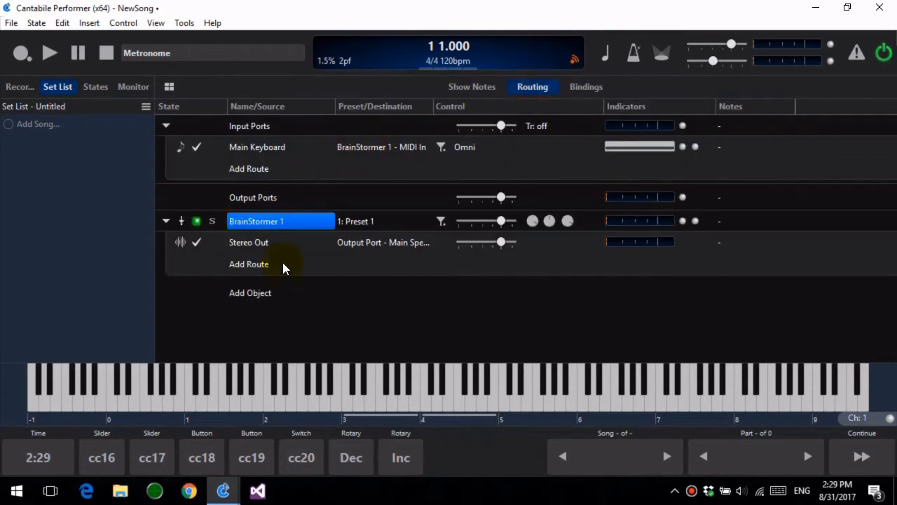
click(601, 86)
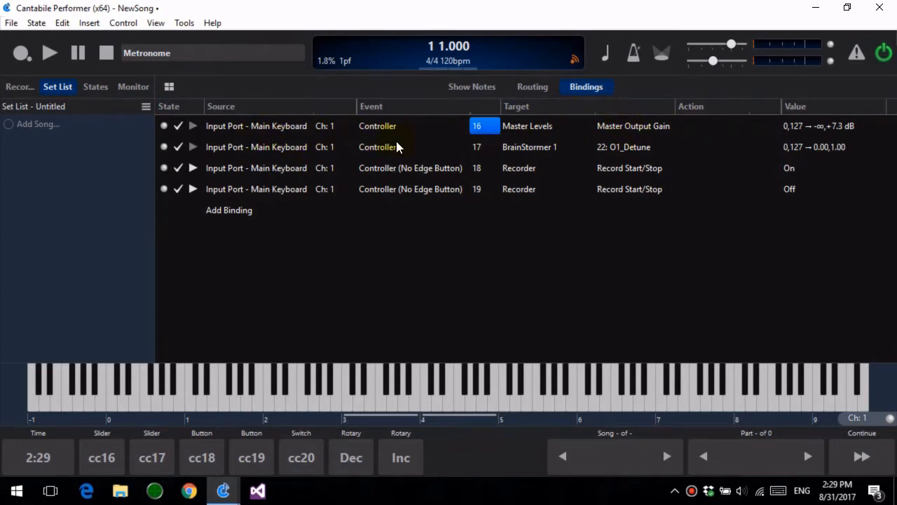
click(328, 133)
click(254, 126)
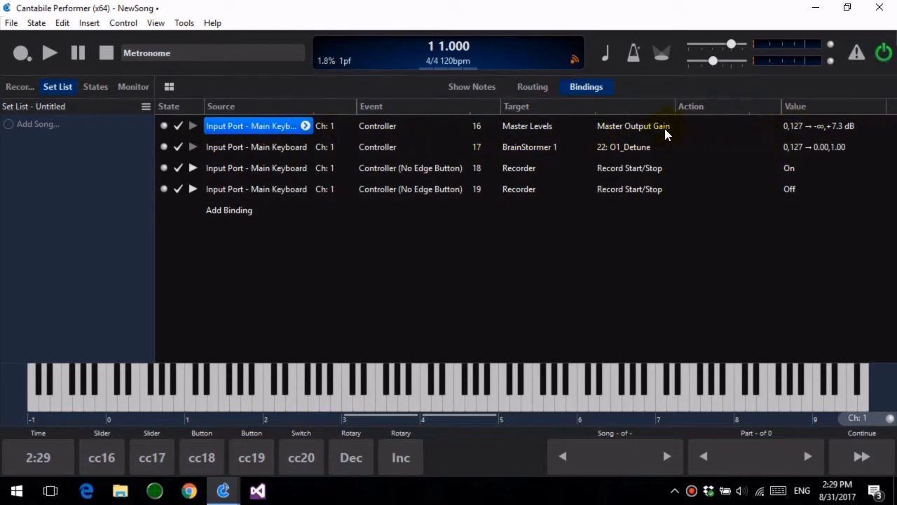
right_click(271, 121)
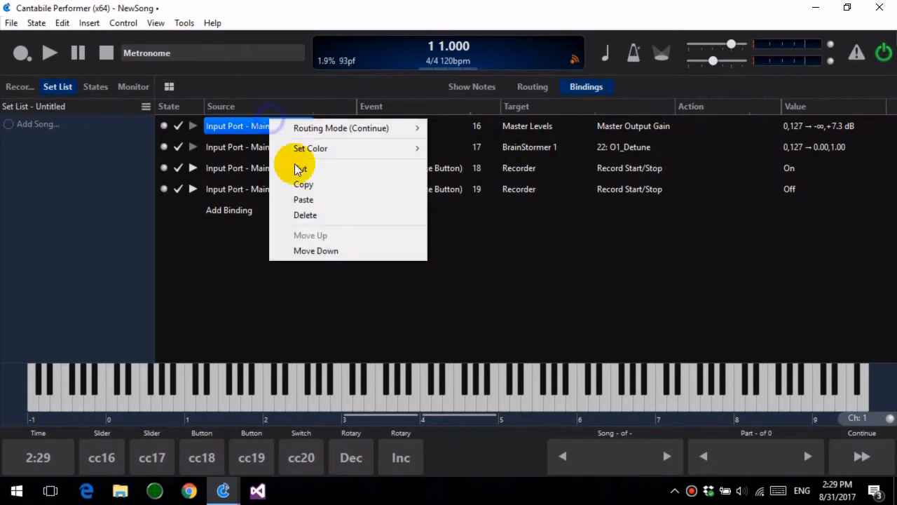
click(310, 170)
Open the background rack and paste the master output gain binding into its bindings
click(154, 24)
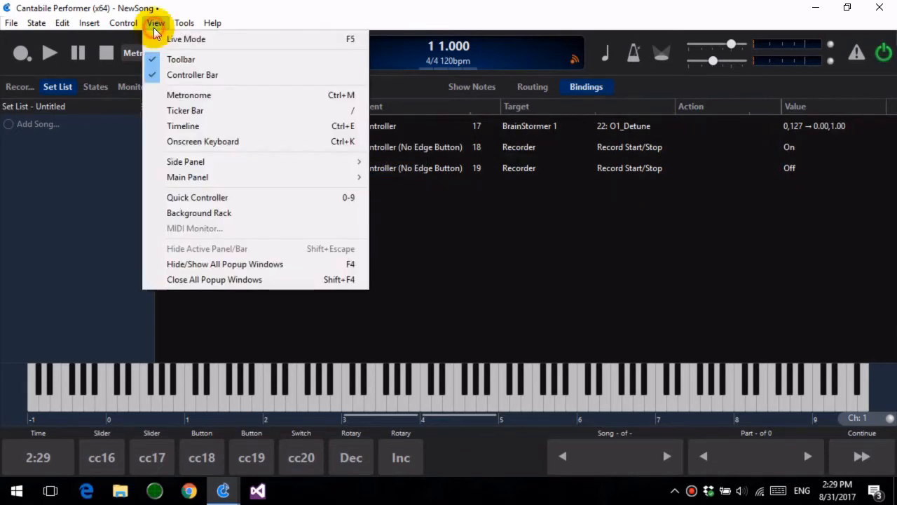
click(214, 214)
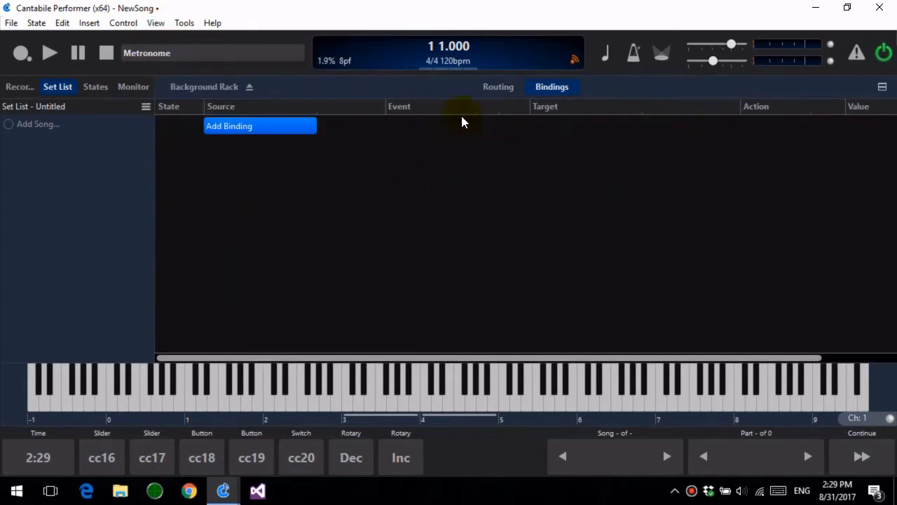
click(498, 86)
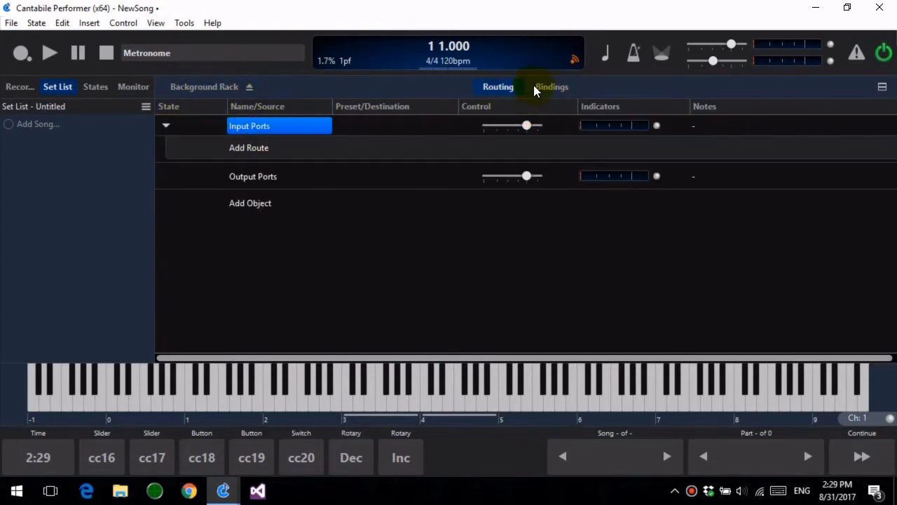
click(552, 87)
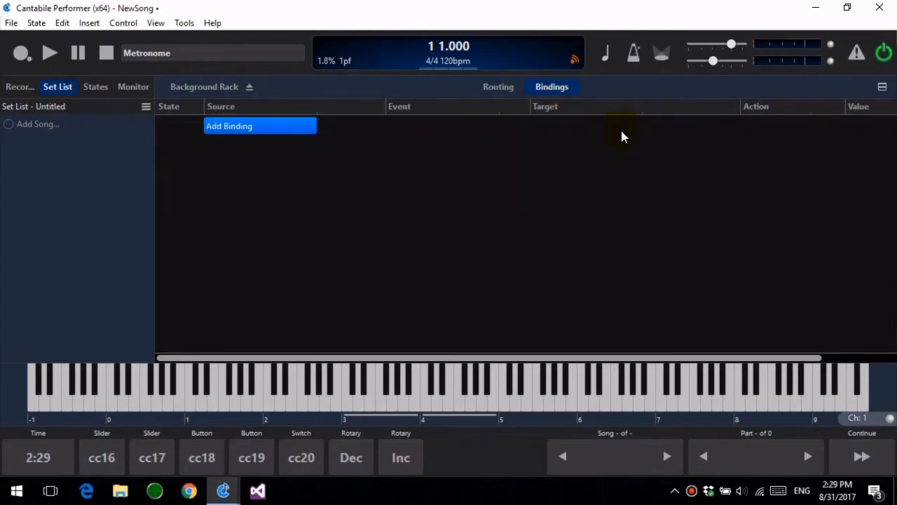
right_click(287, 129)
click(298, 137)
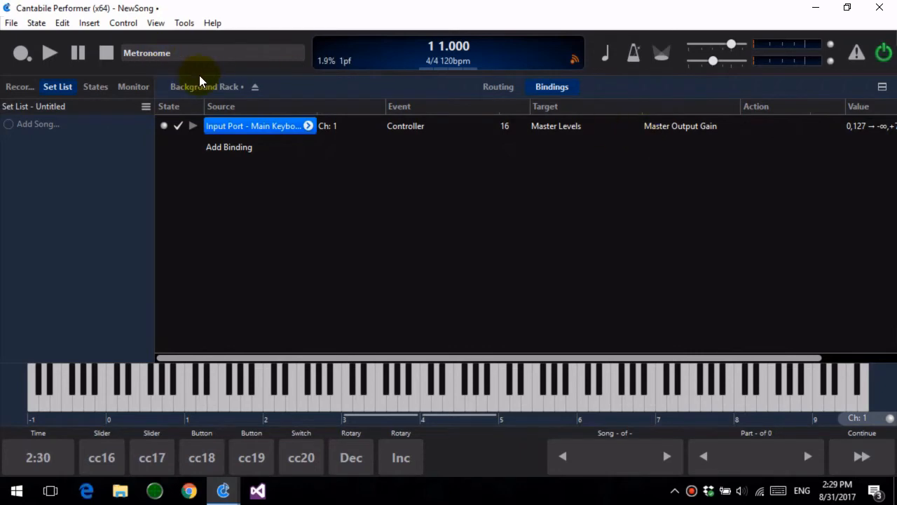
Return to the song, test the background rack binding with the cc16 slider and show the song's routing
click(213, 88)
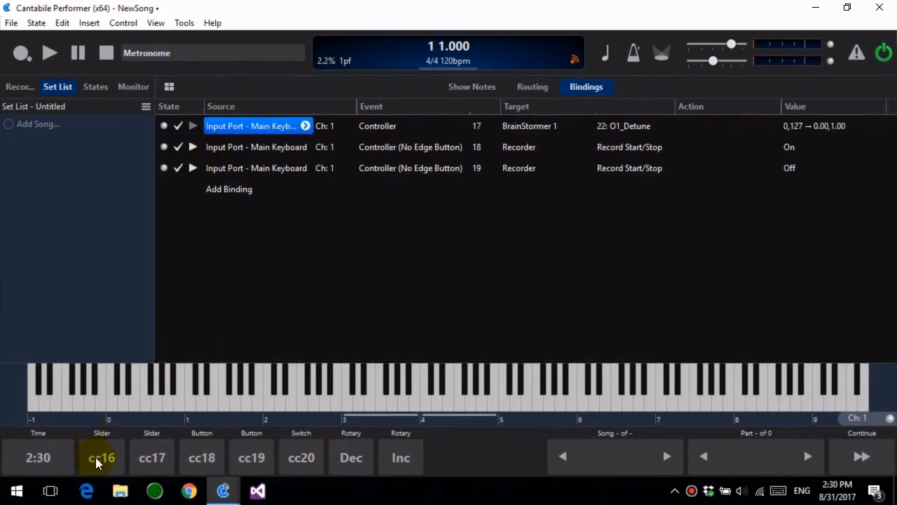
drag(96, 457, 103, 415)
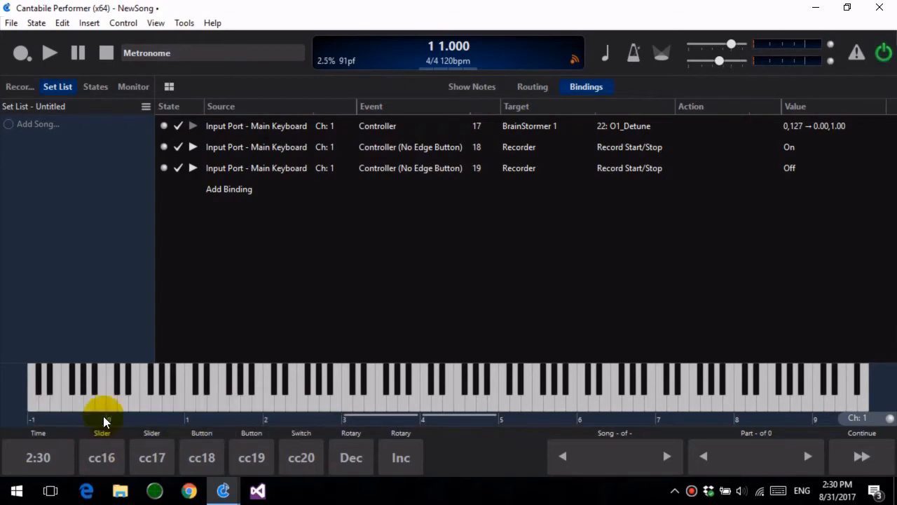
click(534, 89)
Create a new song without saving the changes to NewSong, and adjust the master output gain with the cc16 slider
click(11, 23)
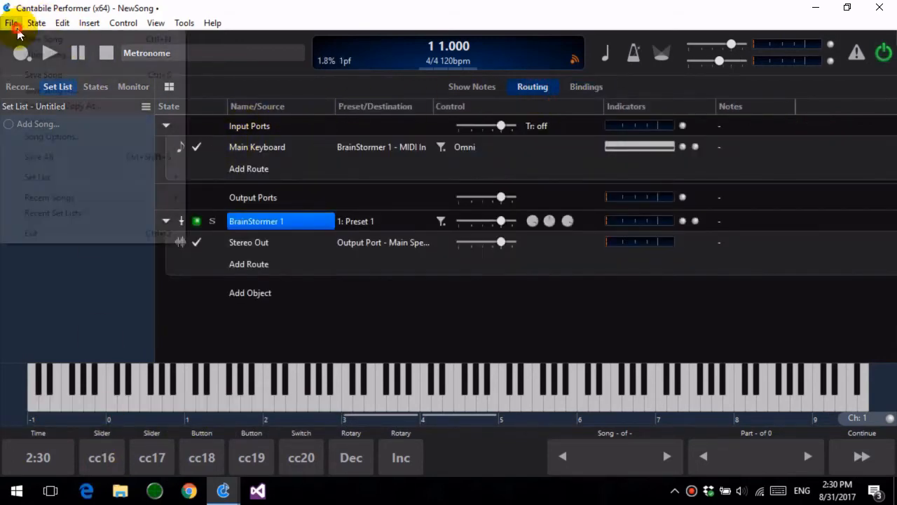
click(49, 40)
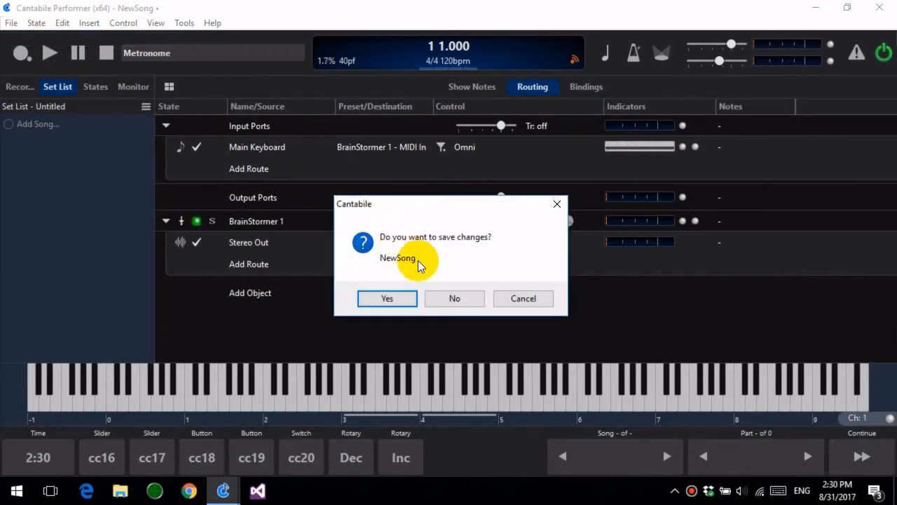
click(457, 299)
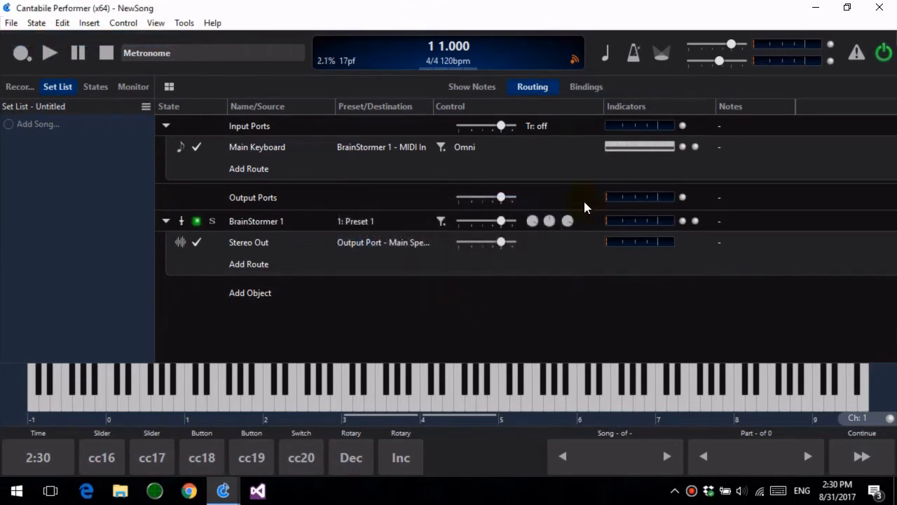
click(102, 455)
drag(184, 409, 164, 423)
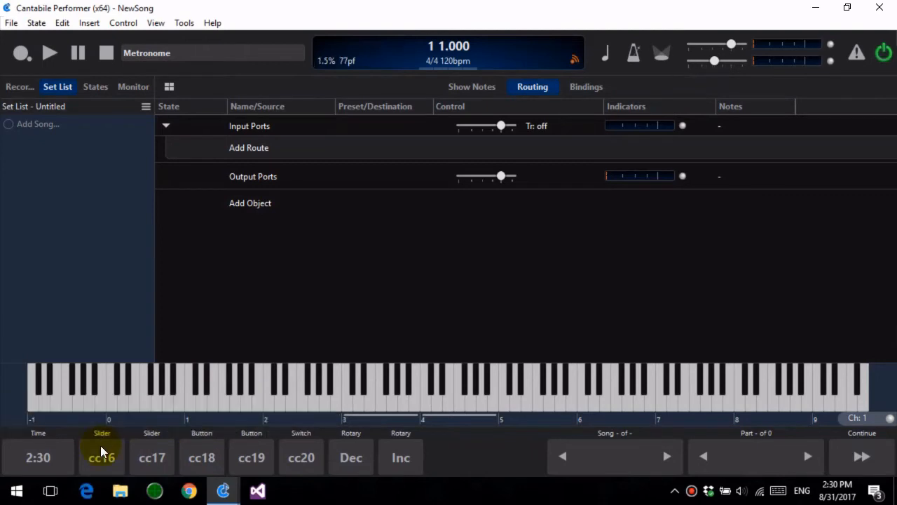
Review the background rack's bindings, widening the Source column to fit the port name, and return to the song
click(157, 23)
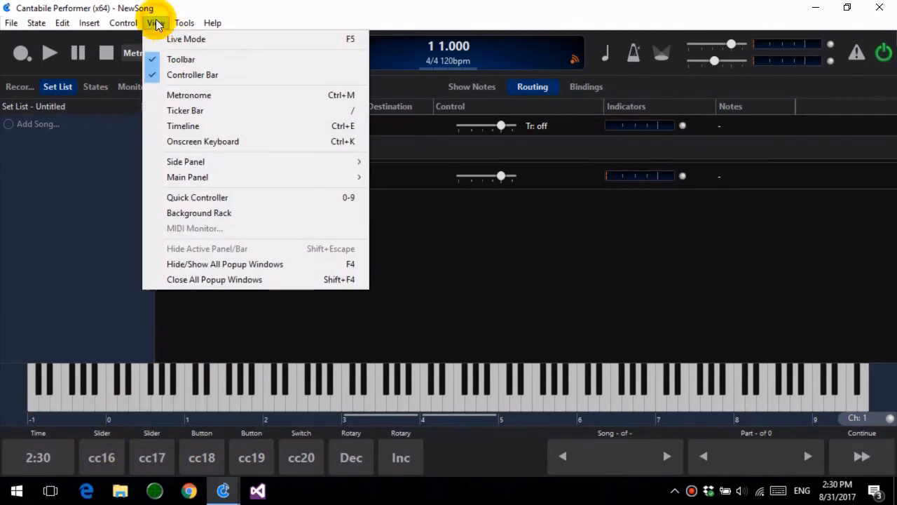
click(229, 210)
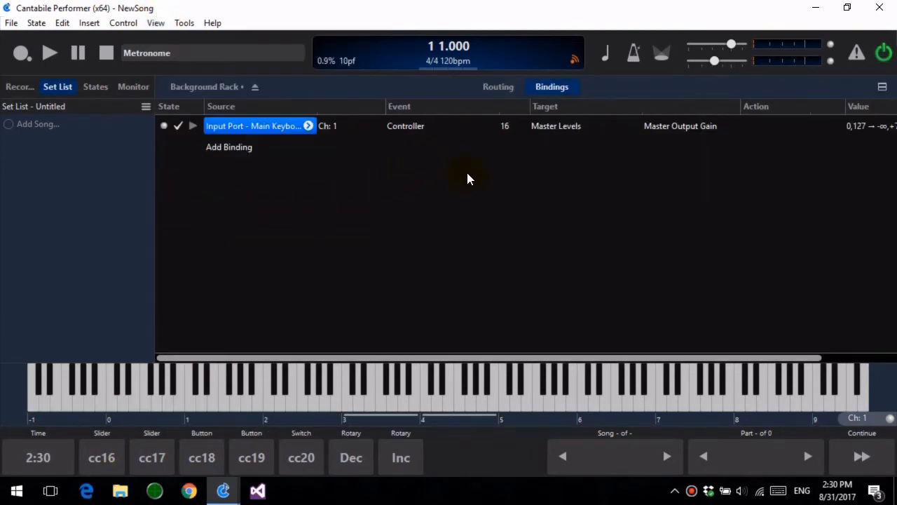
mouse_move(316, 110)
mouse_down()
mouse_move(342, 110)
mouse_move(329, 110)
mouse_up()
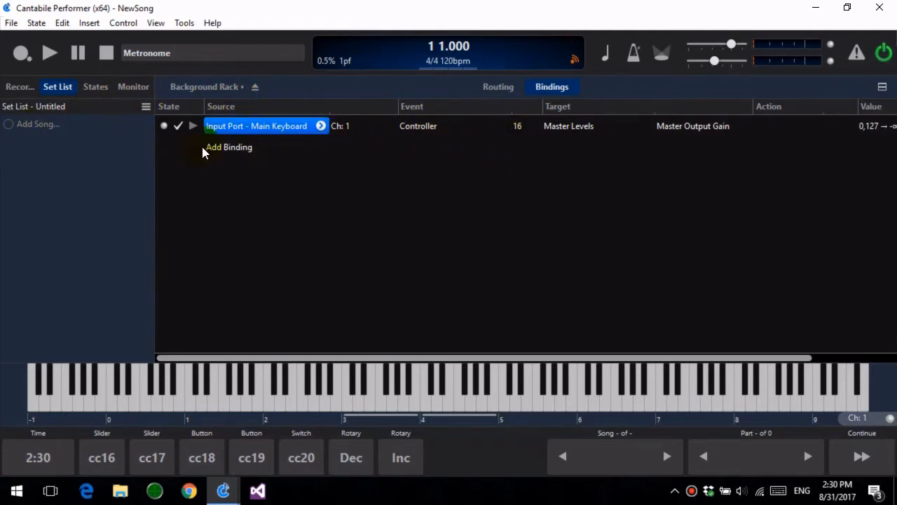
click(239, 86)
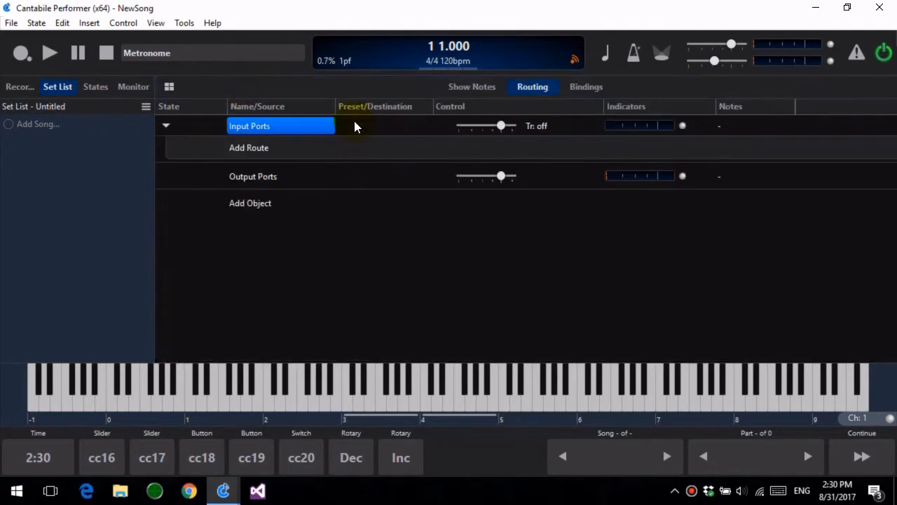
Save the untitled set list as demo
click(144, 107)
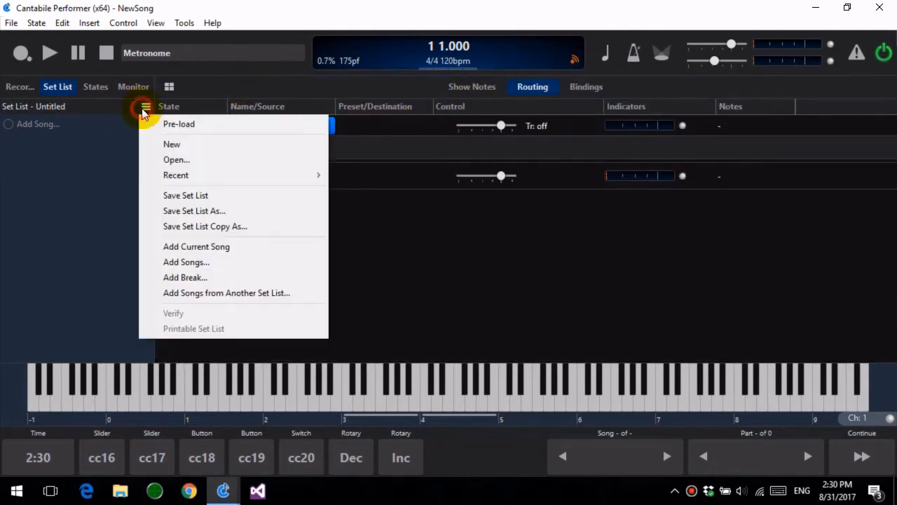
click(206, 210)
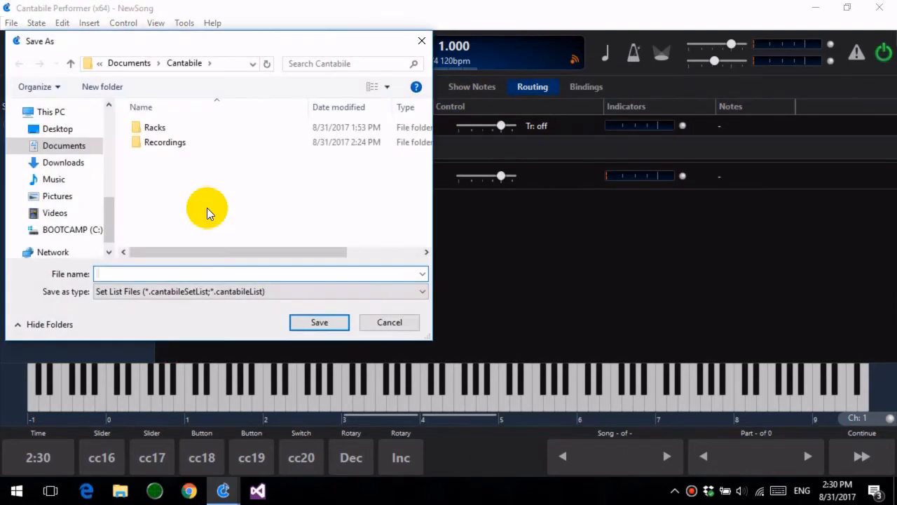
text(demo)
key(Return)
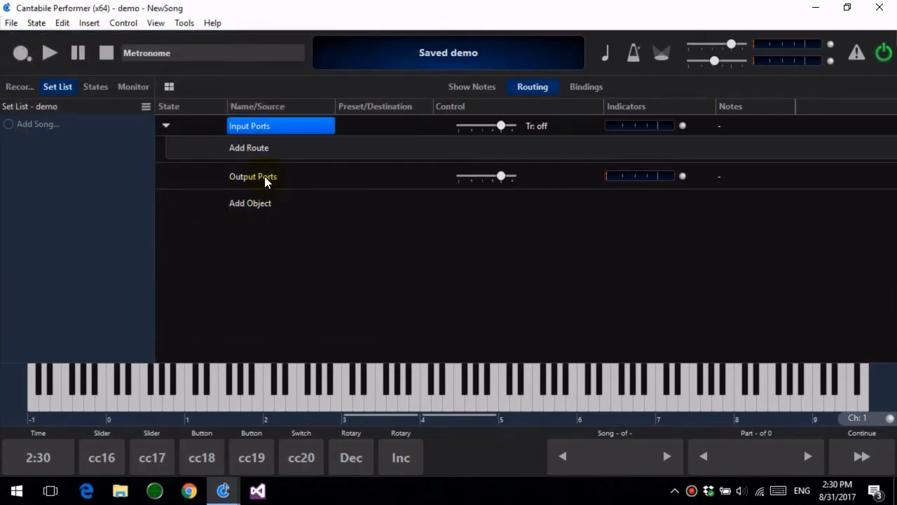
Save the new song as song1 and add it to the demo set list
key(alt+f)
text(s)
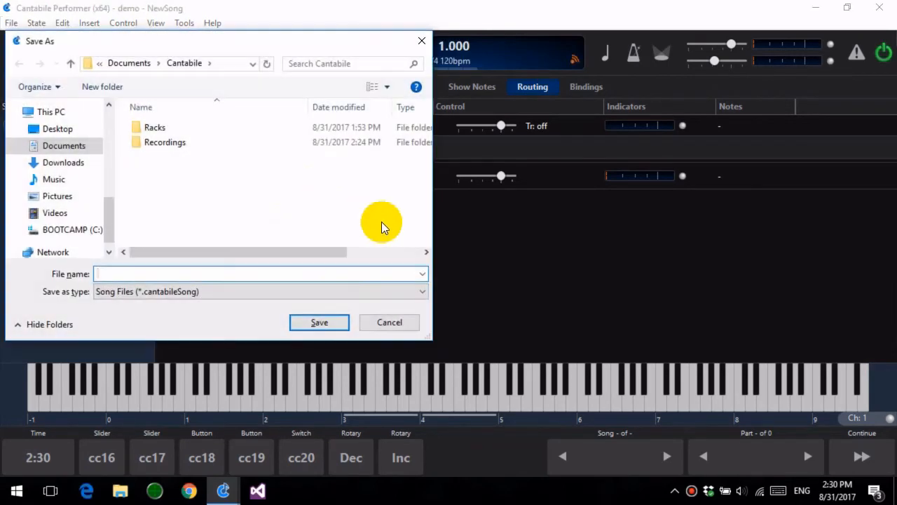
text(song1)
key(Return)
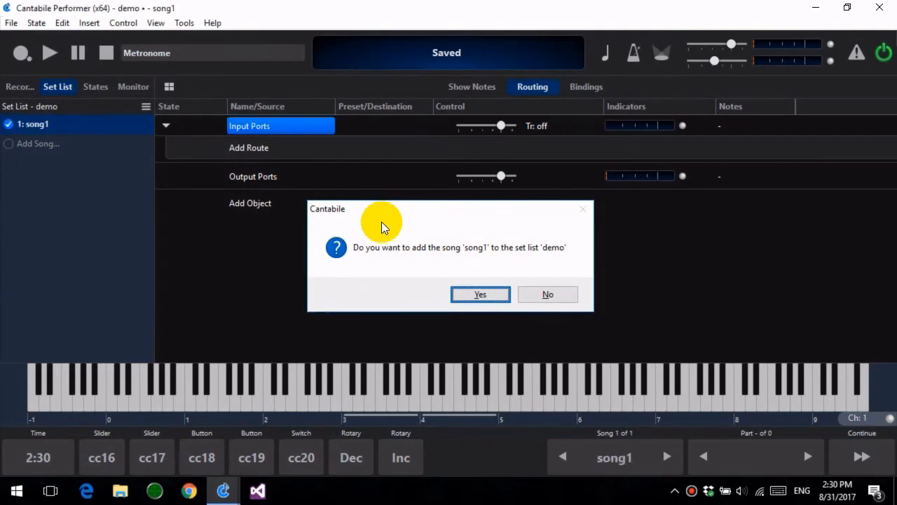
key(Return)
Save another copy of the song as song2 and add it to the demo set list
key(alt+f)
text(ssong2)
key(Return)
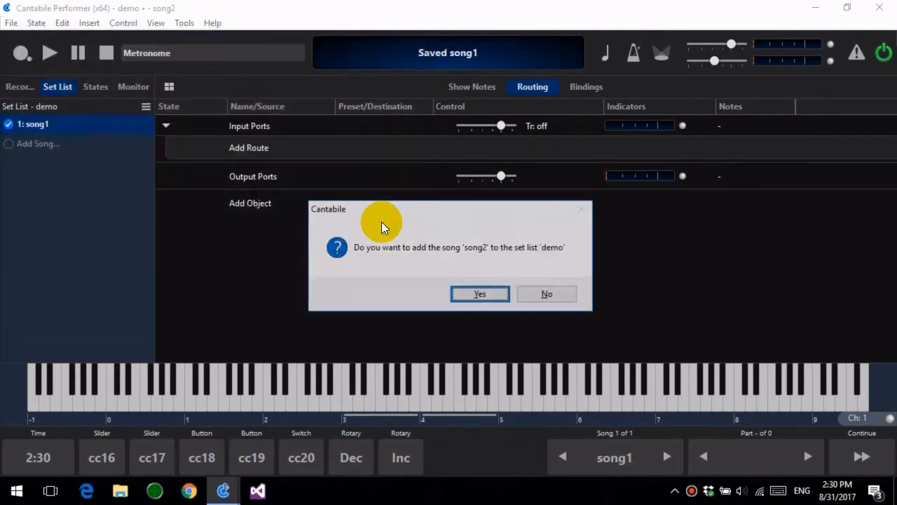
key(Return)
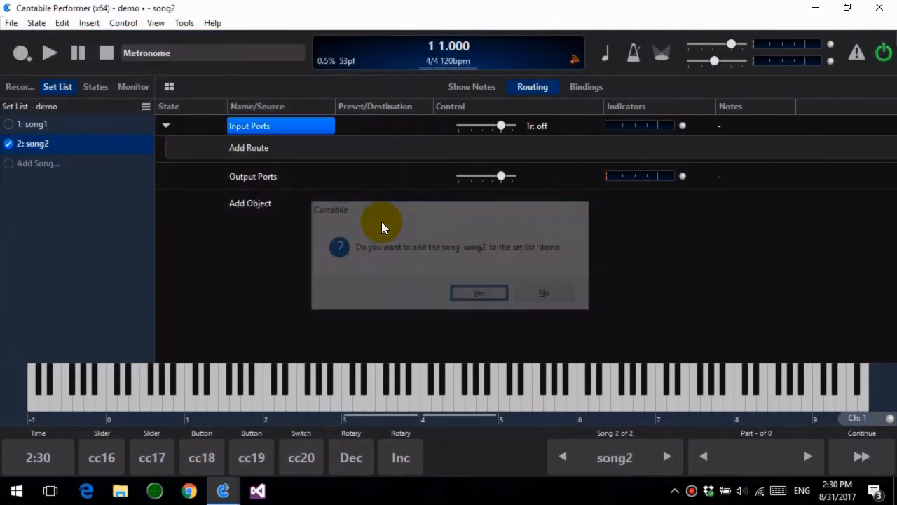
Save a third copy of the song as song3 and add it to the demo set list
key(alt+f)
text(ssong3)
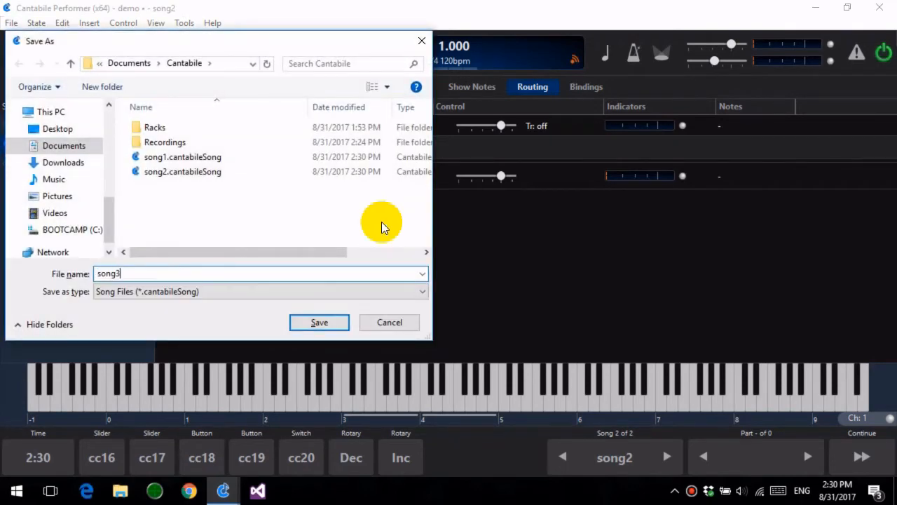
key(Return)
key(Return)
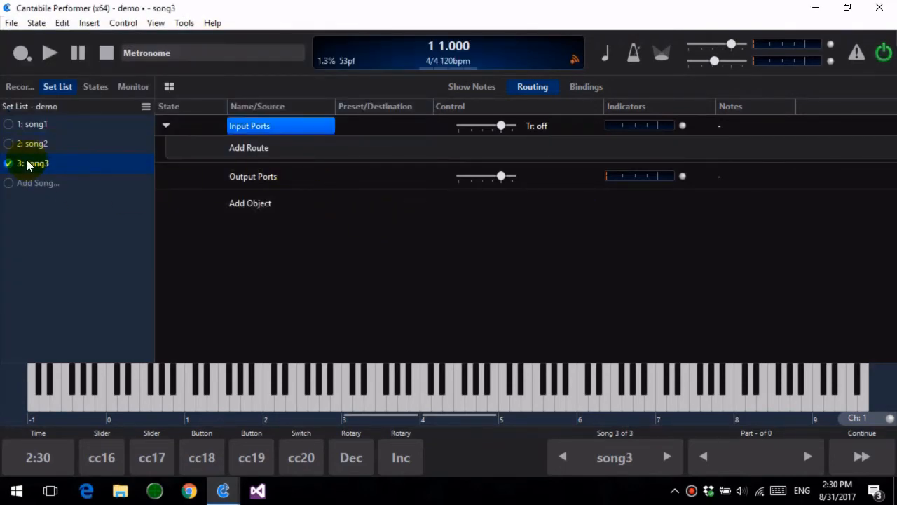
Load song1, song2 and song3 one after another from the set list, and finish on song1
click(9, 124)
click(9, 144)
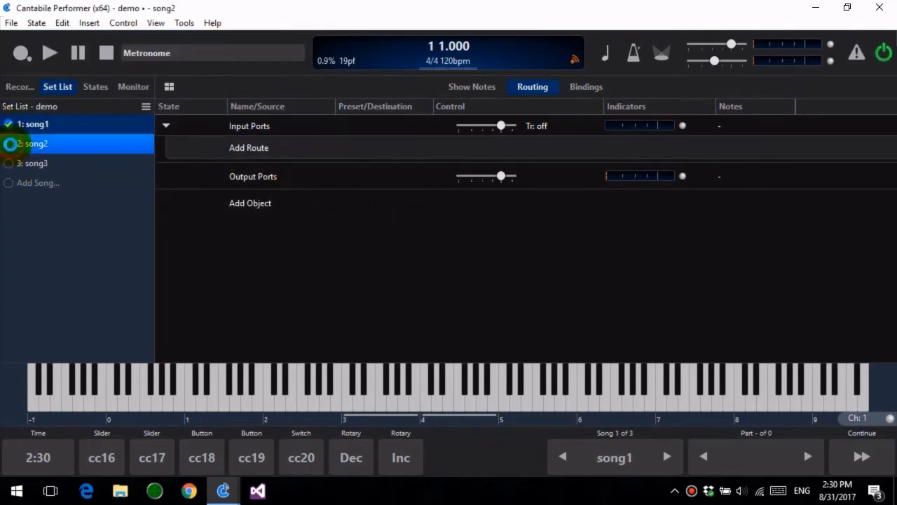
click(9, 163)
click(12, 129)
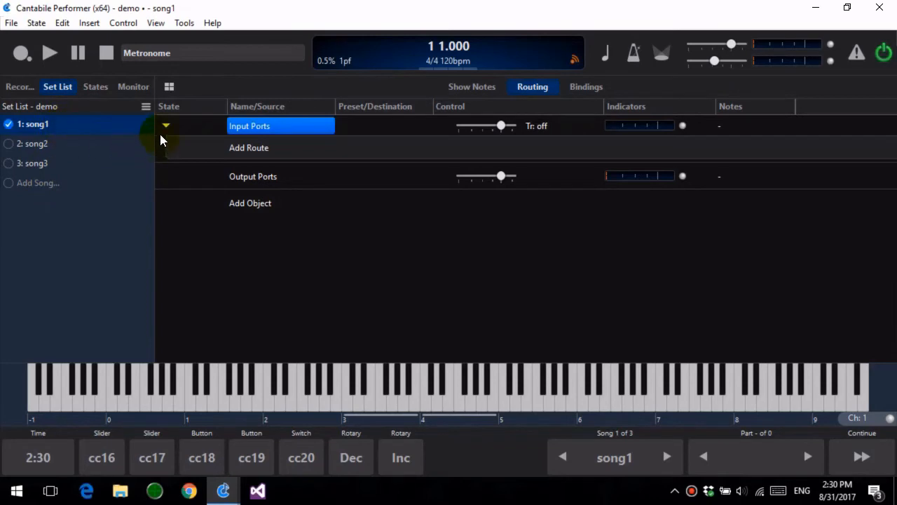
Open the background rack's bindings and learn a new binding from the cc19 button on the Main Keyboard port
click(157, 22)
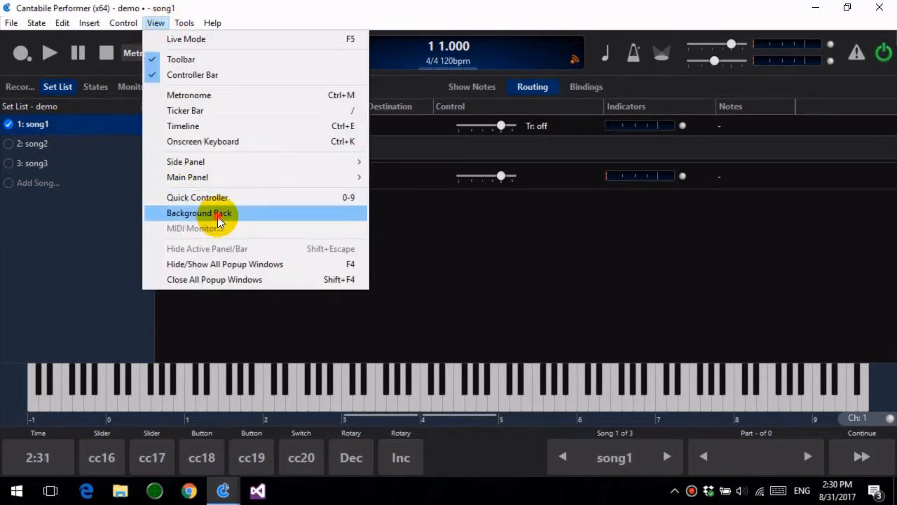
click(200, 213)
click(286, 149)
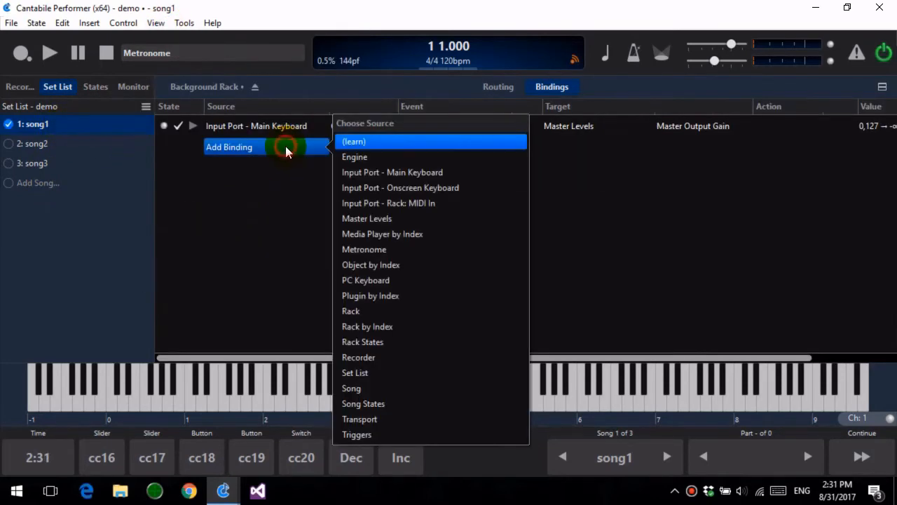
click(287, 145)
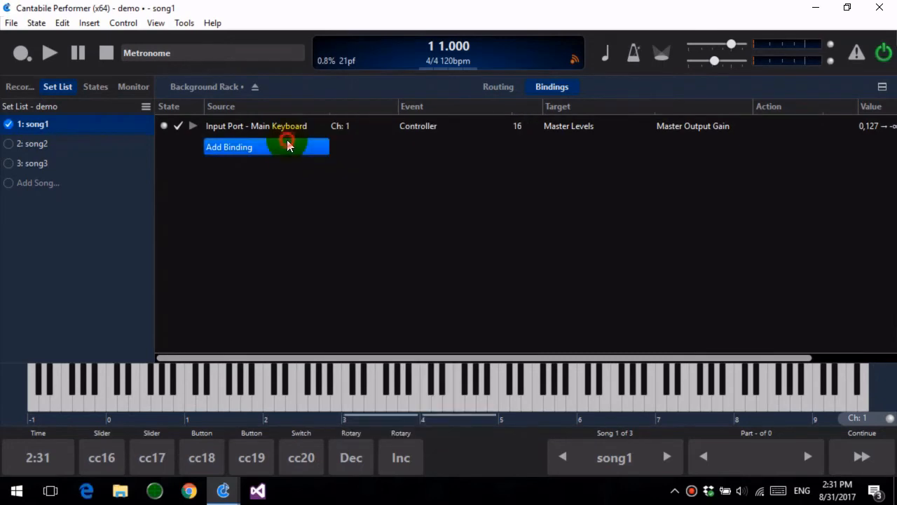
click(311, 150)
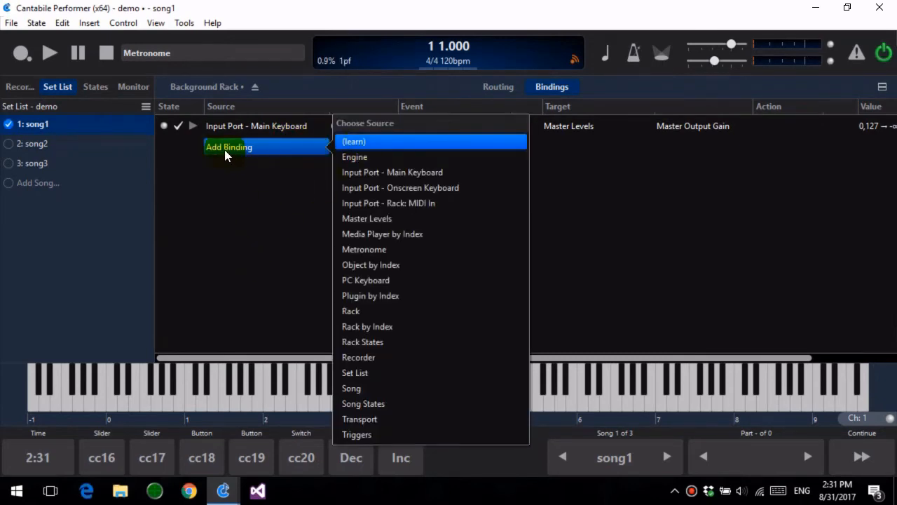
click(370, 143)
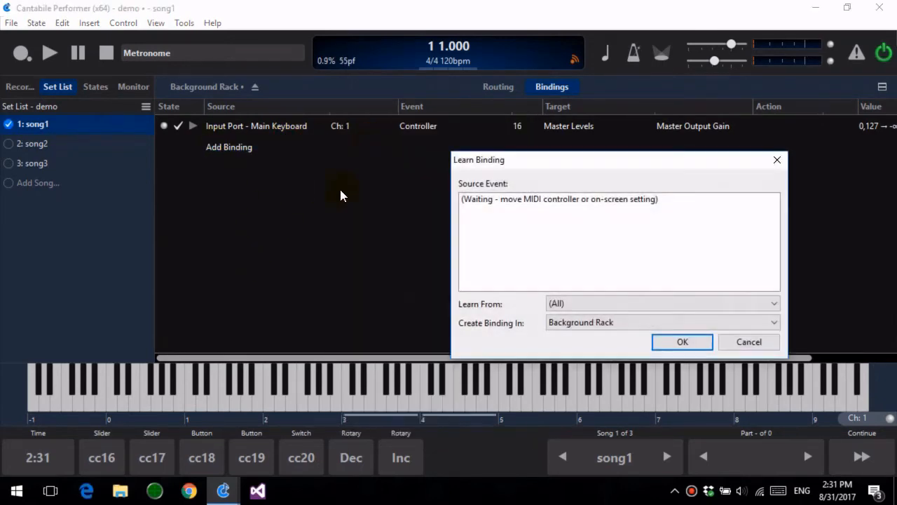
click(257, 457)
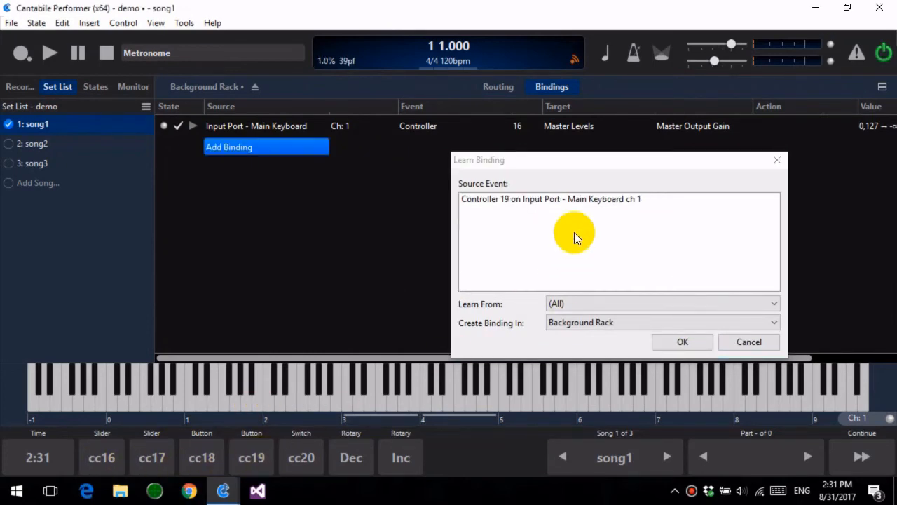
click(698, 343)
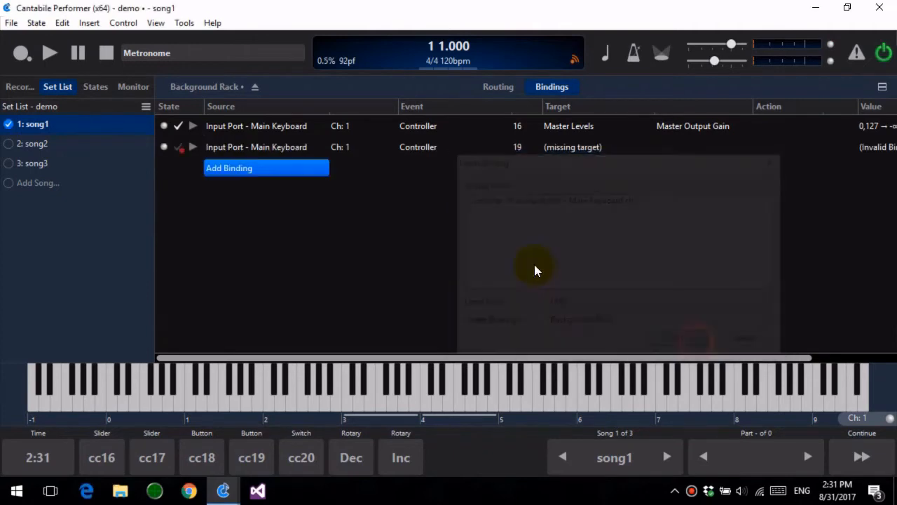
Set the controller 19 binding's target to Set List with the Next Song (Instant) action
click(575, 149)
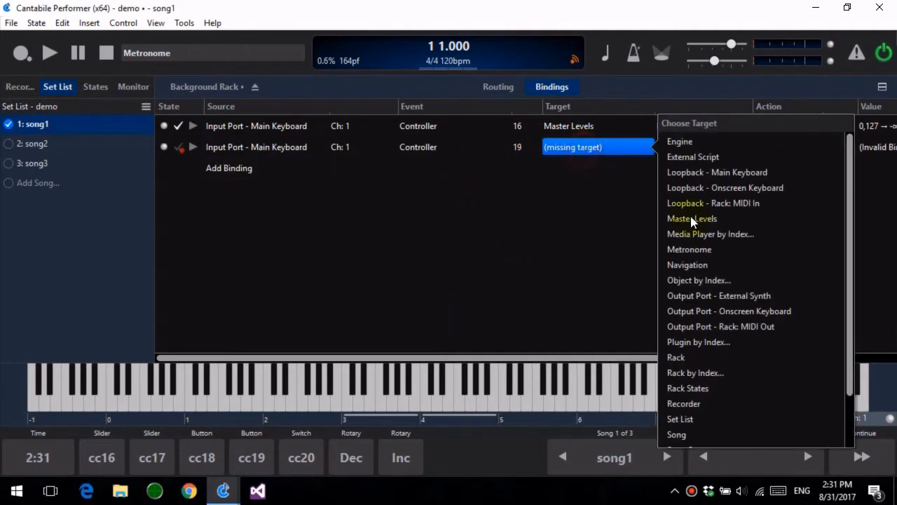
click(683, 419)
click(685, 156)
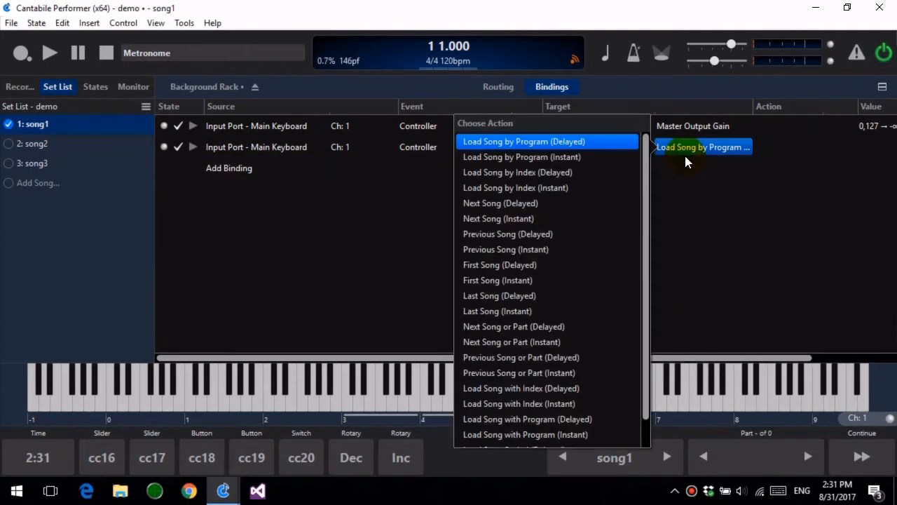
click(561, 216)
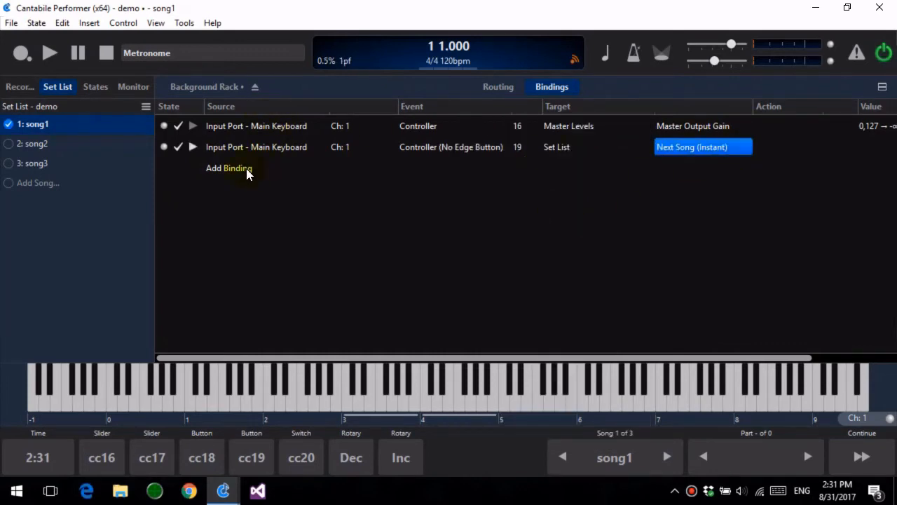
Duplicate the Next Song binding and set the copy to controller 18 with the Previous Song (Instant) action
click(246, 147)
key(ctrl+d)
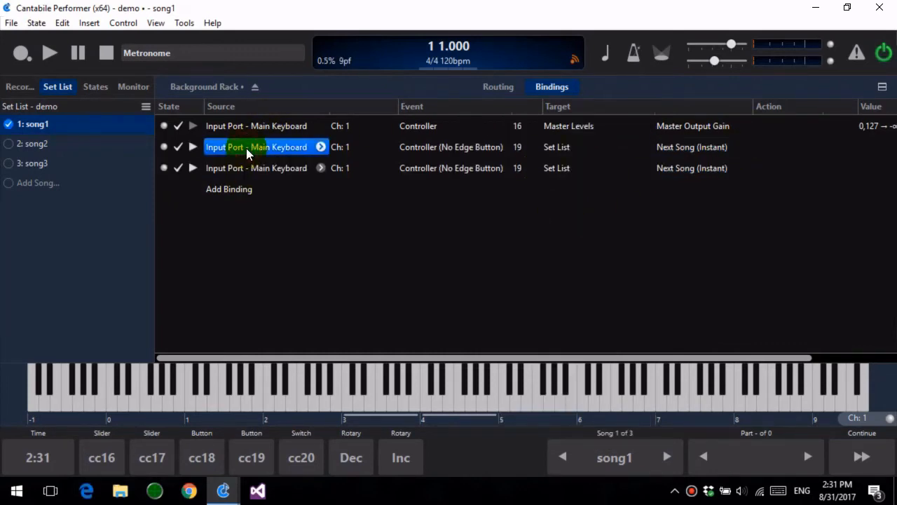
click(529, 168)
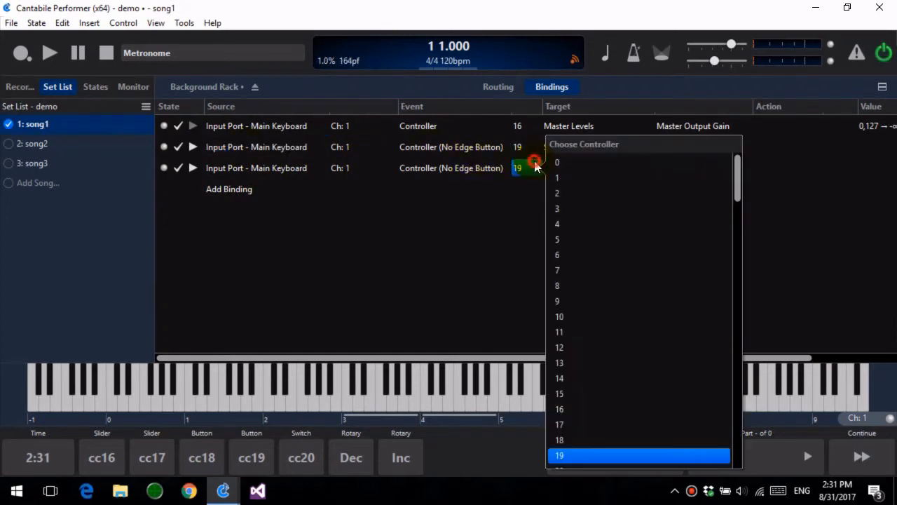
click(608, 435)
click(677, 168)
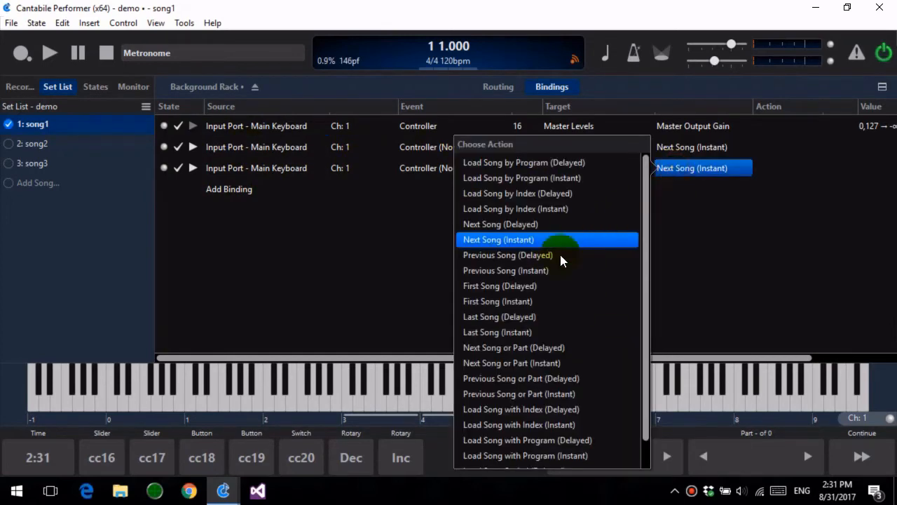
click(549, 270)
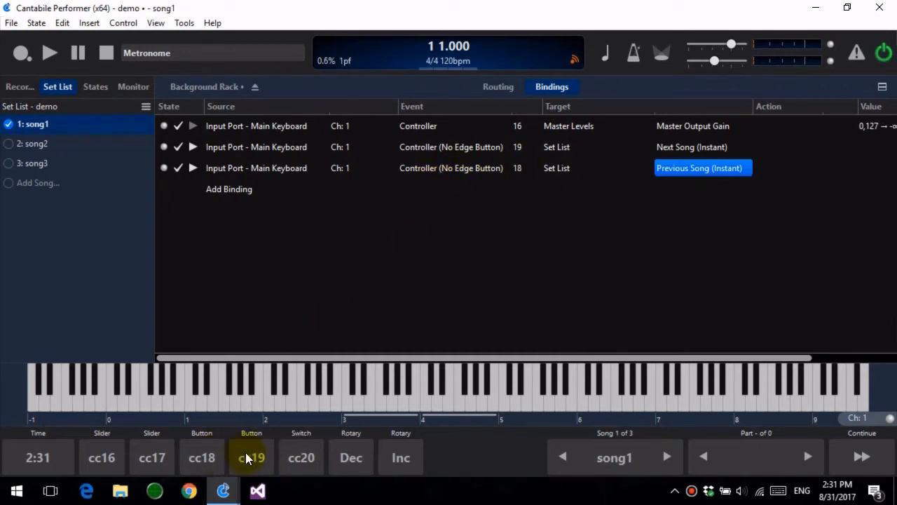
Return to the song and test stepping forward and back through the set list with the cc19 and cc18 buttons
click(223, 86)
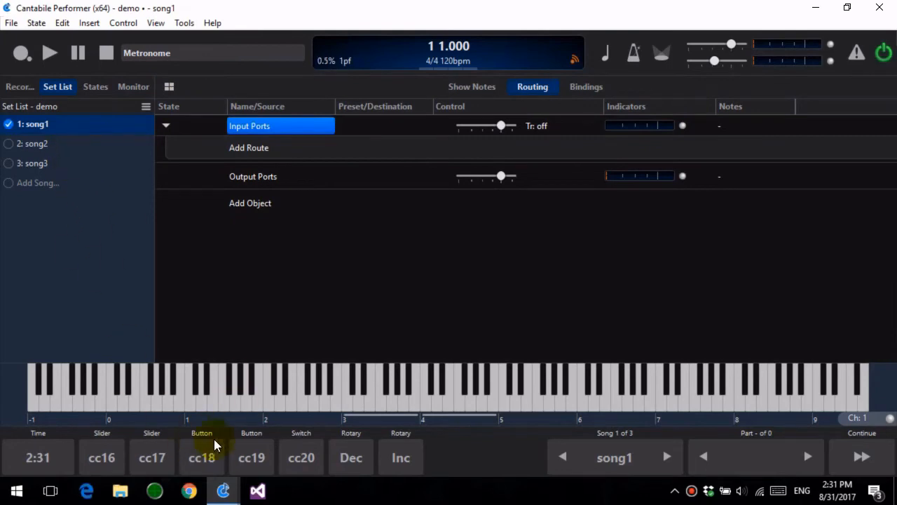
click(250, 459)
click(250, 459)
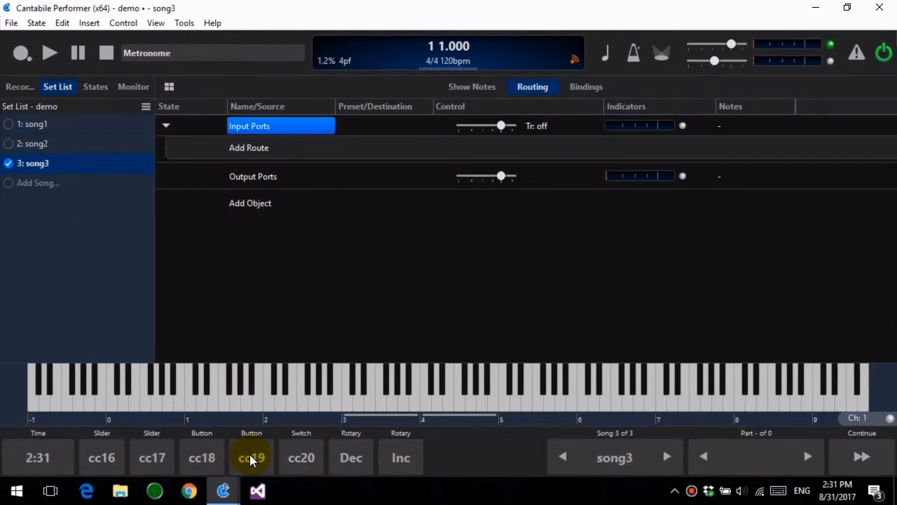
click(204, 448)
click(203, 459)
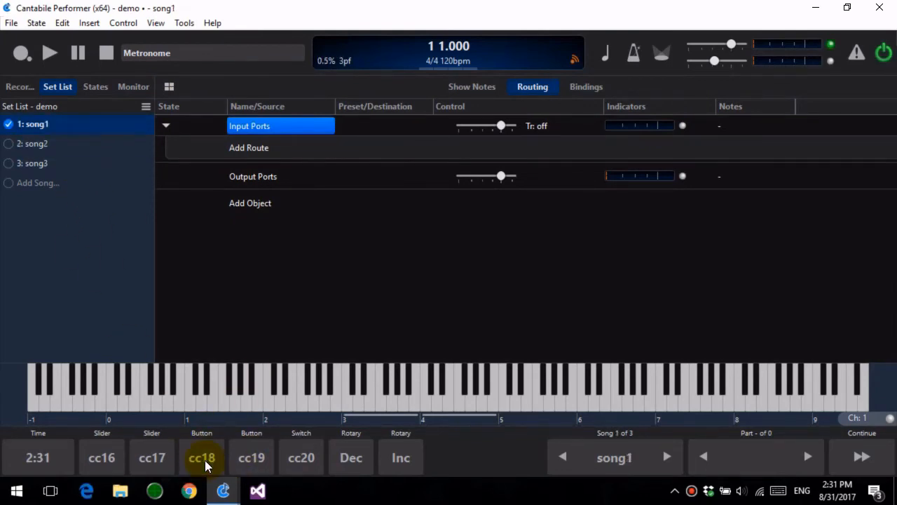
click(235, 459)
click(203, 457)
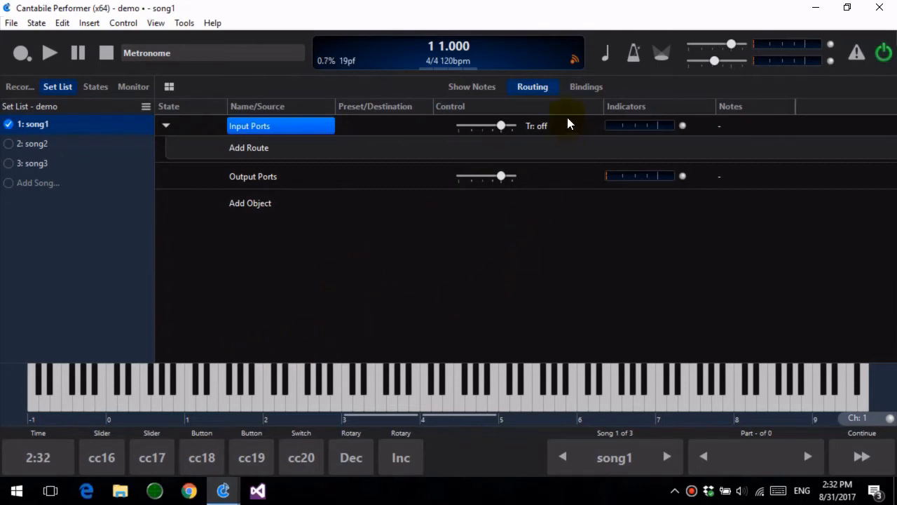
click(337, 365)
click(205, 383)
Reopen the background rack and delete its Next Song and Previous Song bindings
click(183, 24)
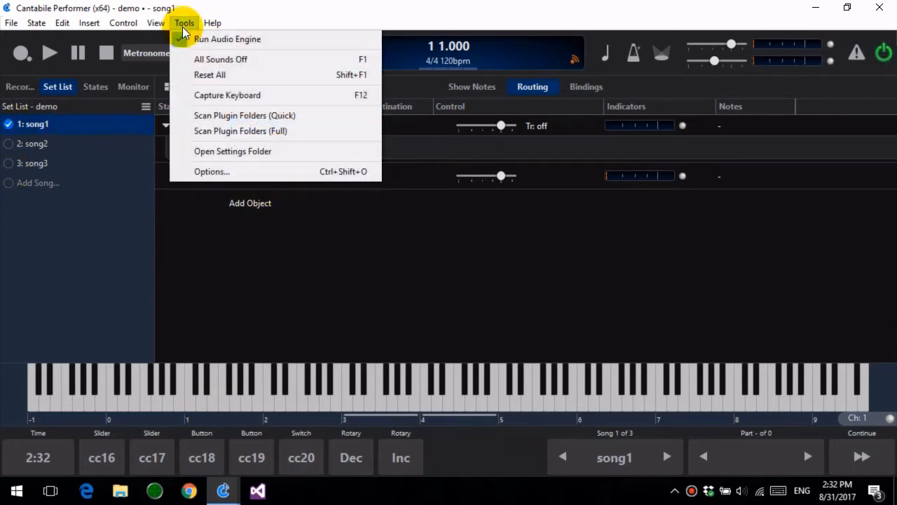
mouse_move(156, 23)
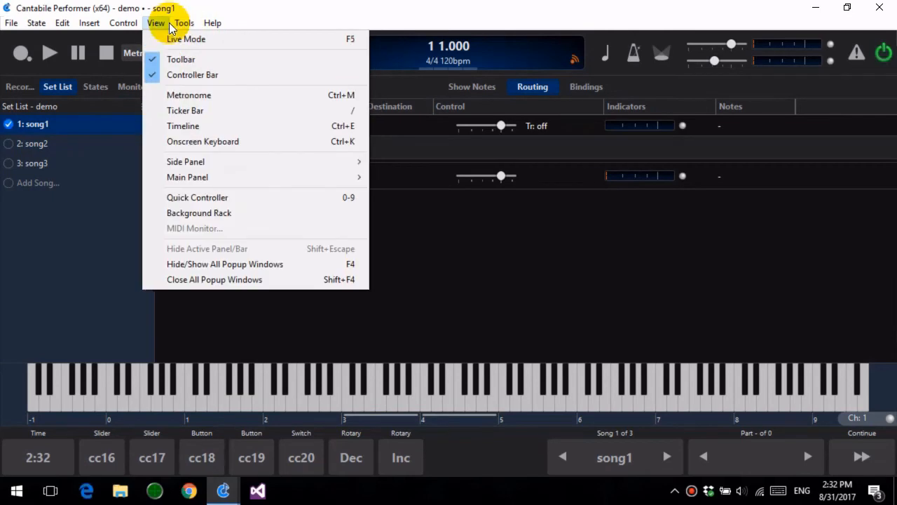
click(198, 212)
click(241, 147)
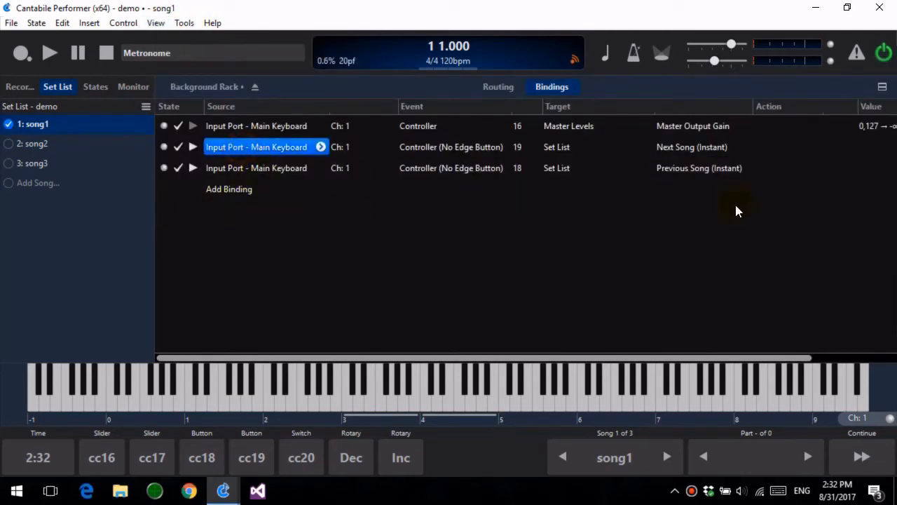
key(Delete)
key(Delete)
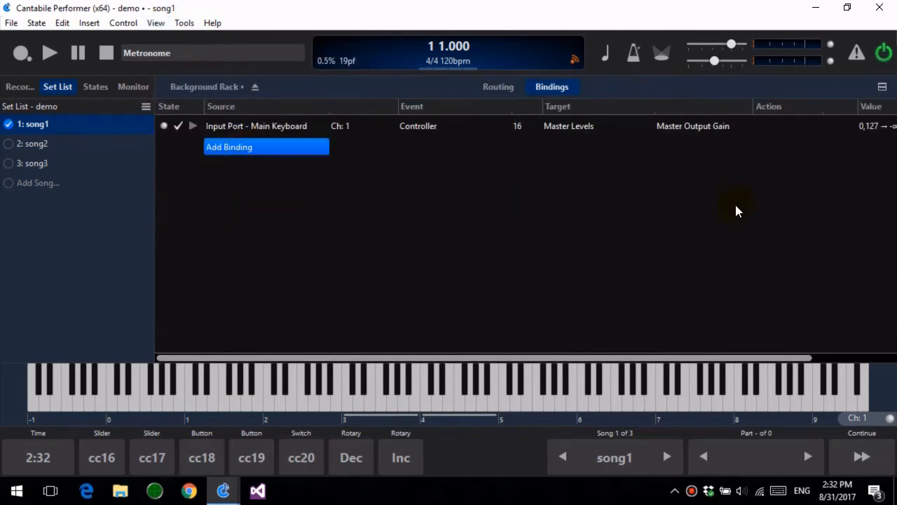
Learn a new background rack binding from the D1 key, using Note 26 - D1 on Main Keyboard channel 1 as source event
click(295, 147)
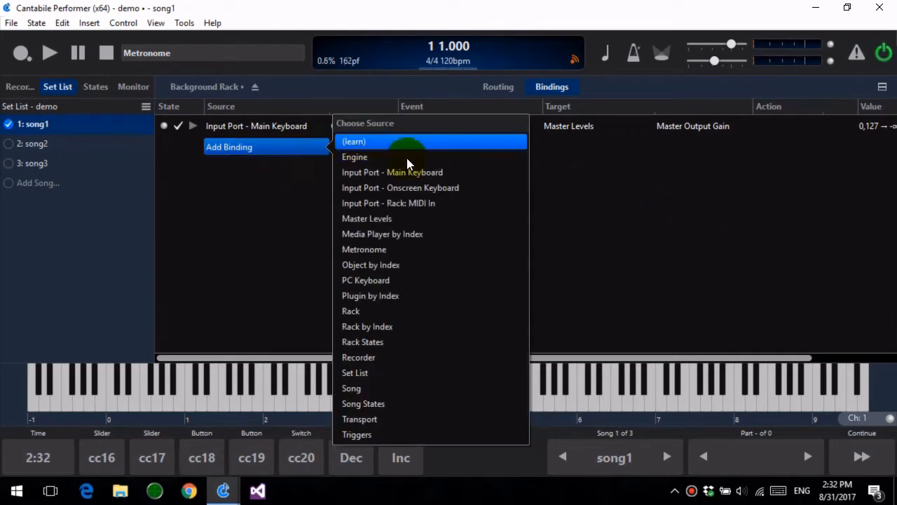
click(405, 141)
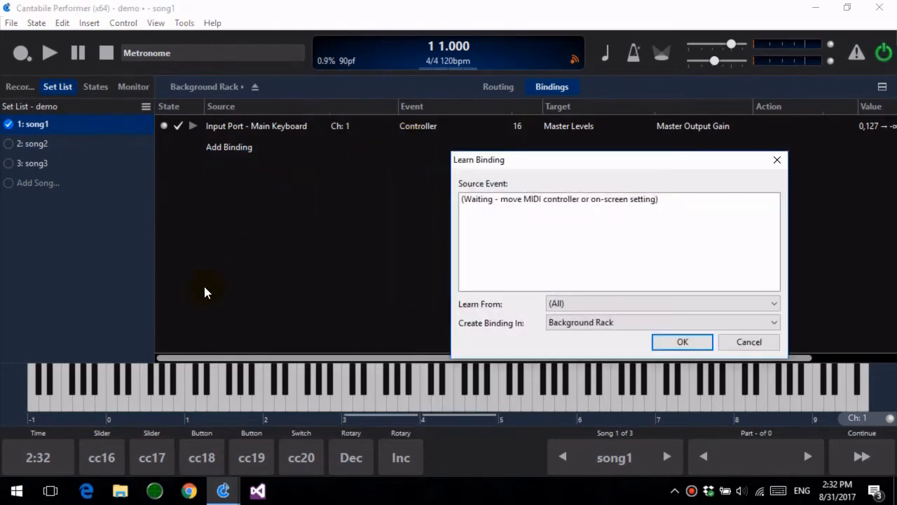
click(200, 407)
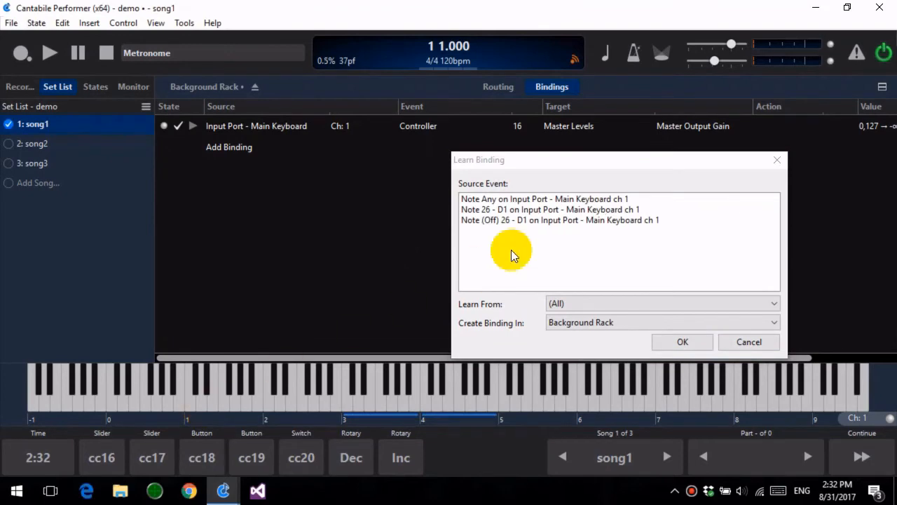
click(508, 210)
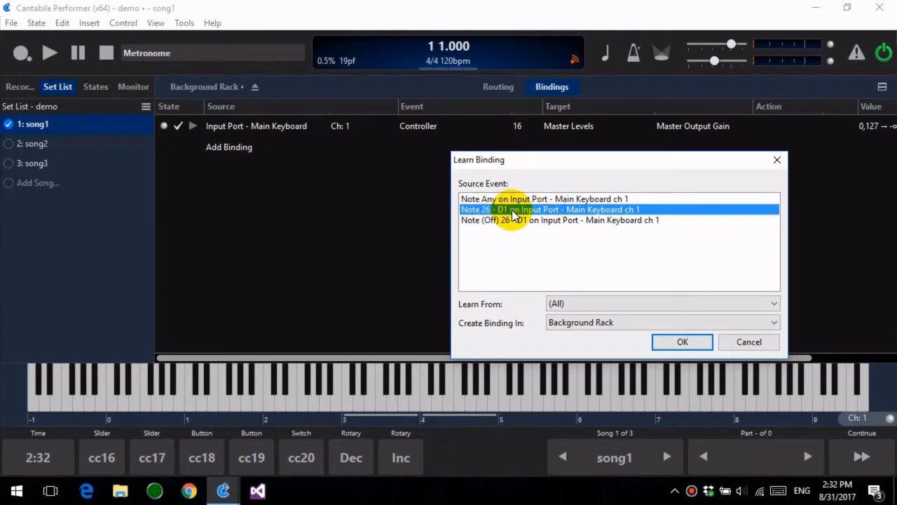
click(677, 340)
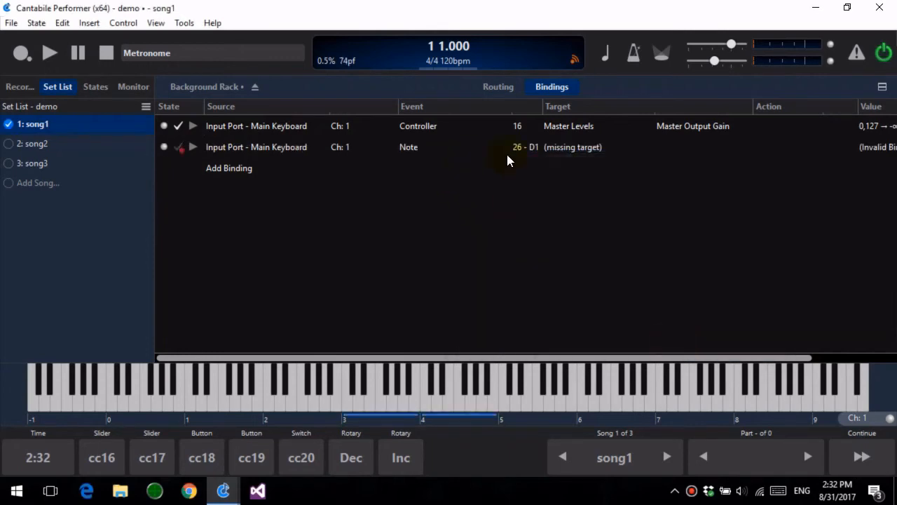
Set the D1 note binding's target to Set List with the Next Song (Instant) action
click(595, 159)
click(689, 419)
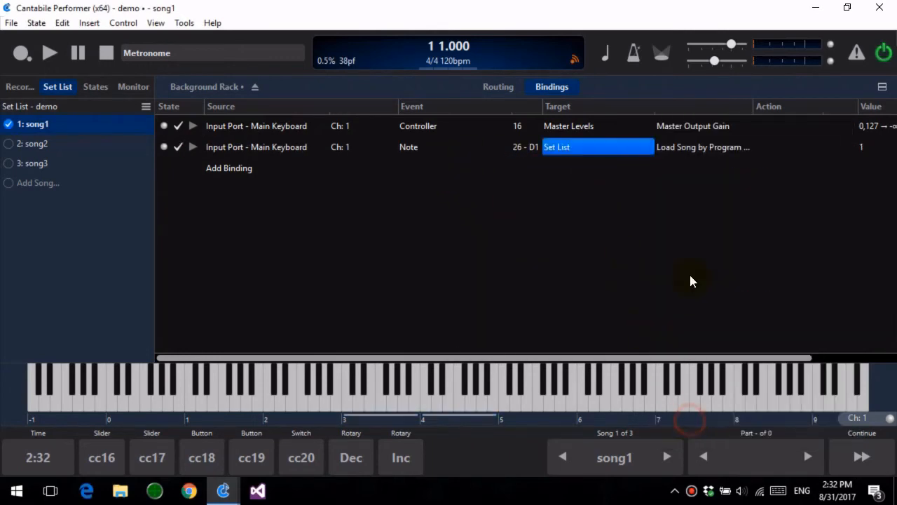
click(711, 146)
click(559, 219)
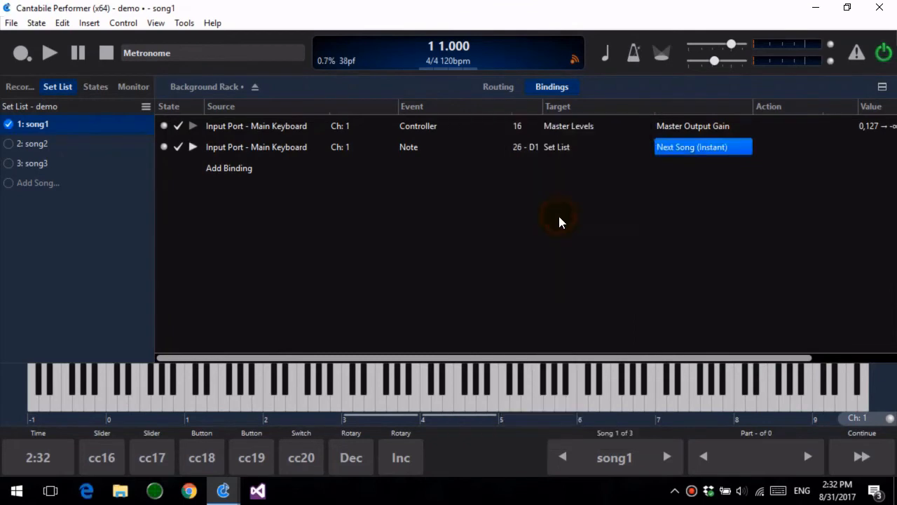
Learn another background rack binding from the C1 key, using Note 24 - C1 on Main Keyboard channel 1 as source event
click(238, 169)
click(352, 162)
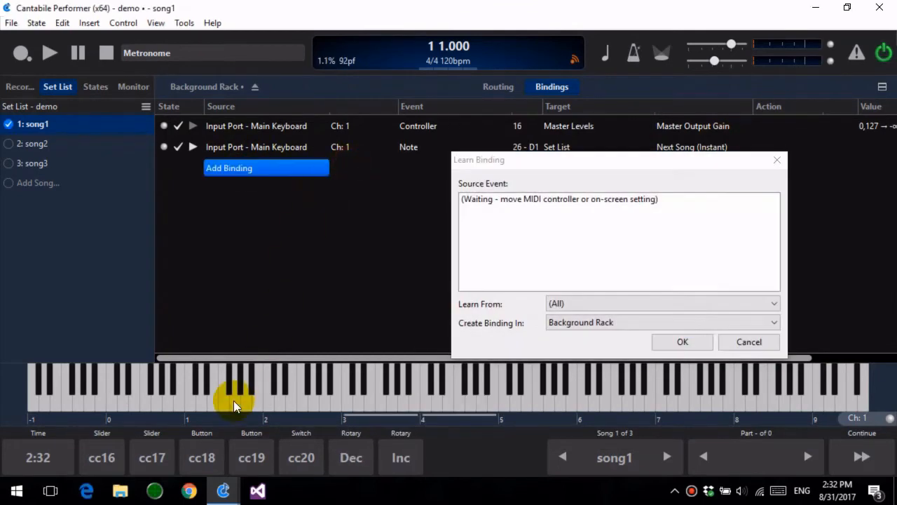
click(187, 406)
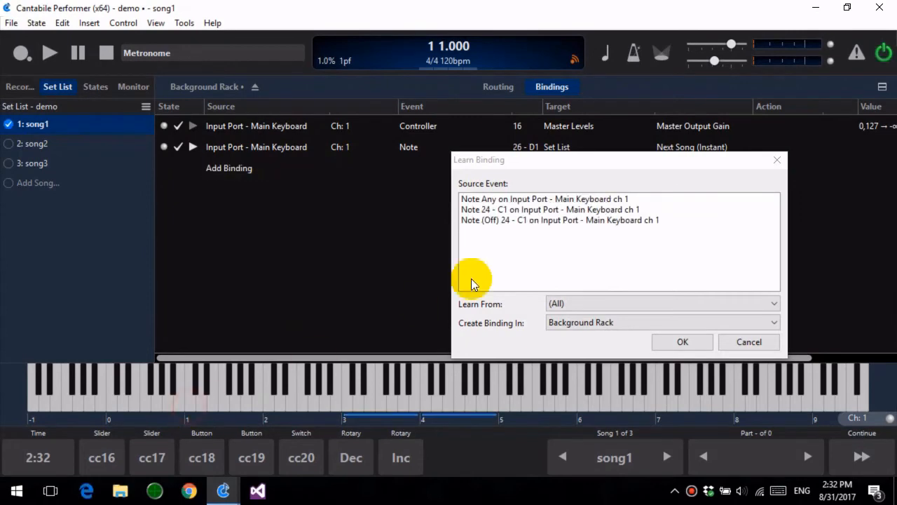
click(561, 208)
click(664, 343)
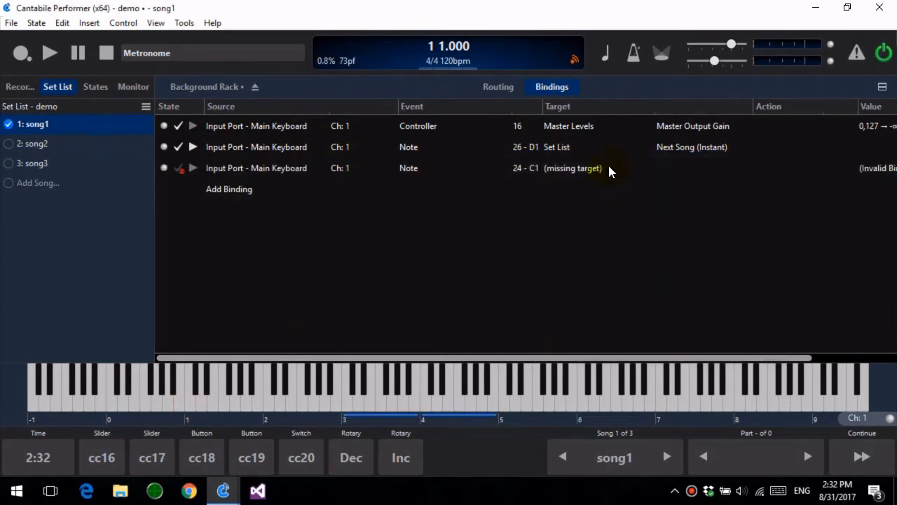
Set the C1 note binding's target to Set List with the Previous Song (Instant) action
click(607, 166)
click(707, 440)
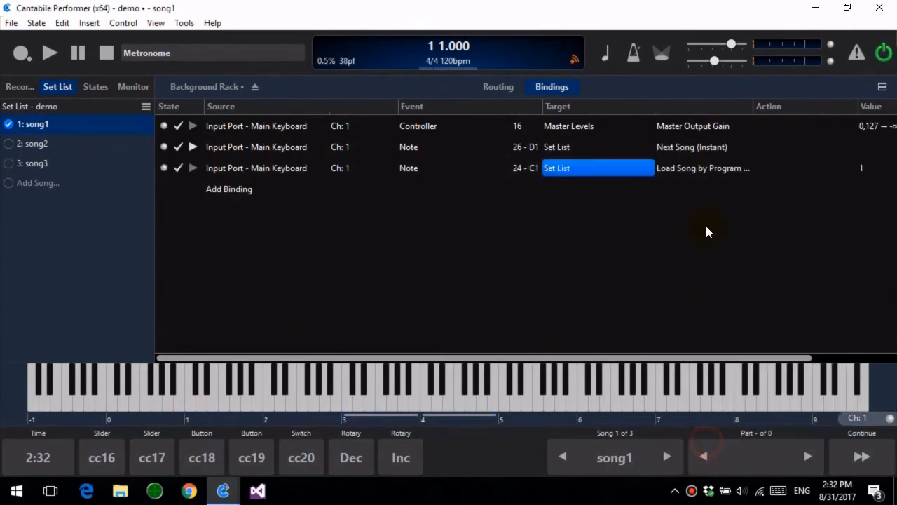
click(709, 182)
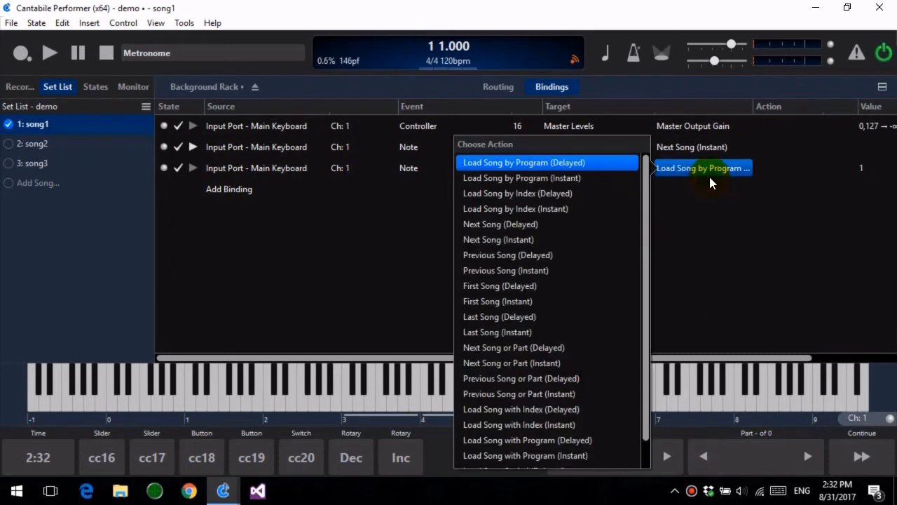
click(547, 270)
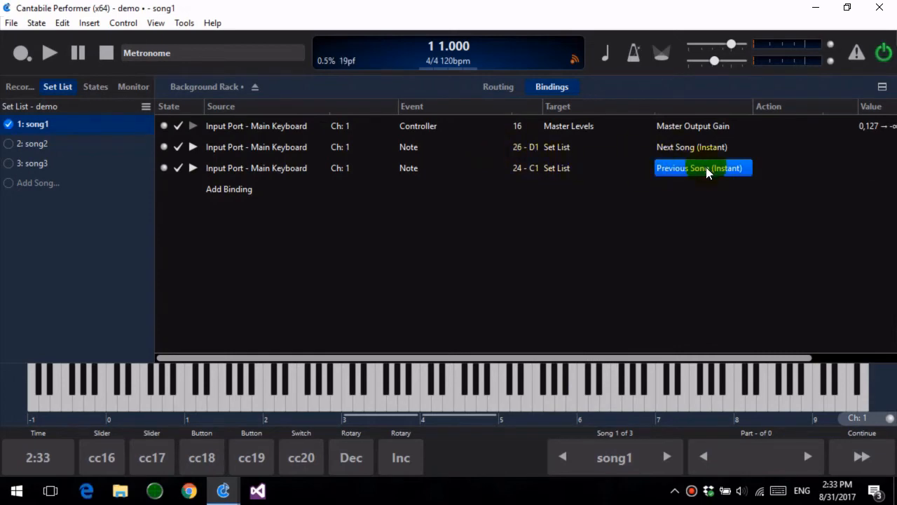
Save the background rack and return to song1
click(11, 23)
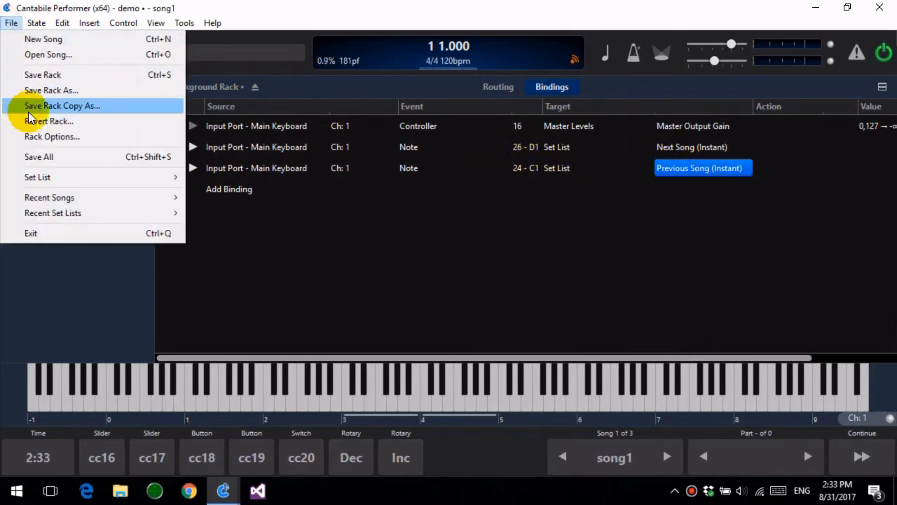
click(65, 75)
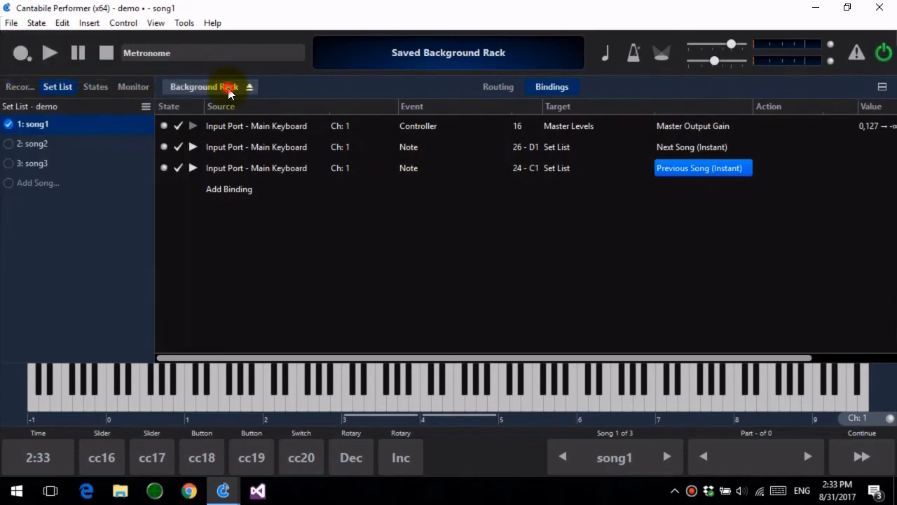
click(204, 86)
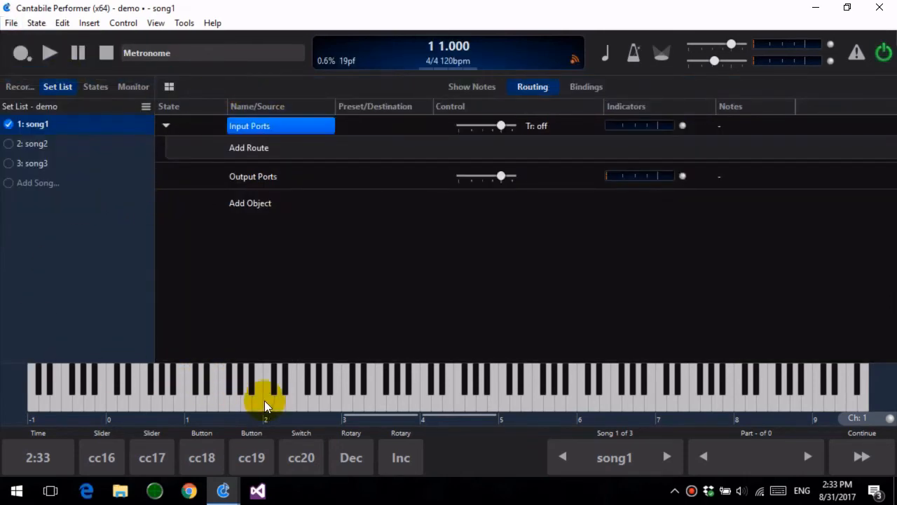
Test stepping forward and back through the set list with the D1 and C1 keys on the onscreen keyboard
click(198, 405)
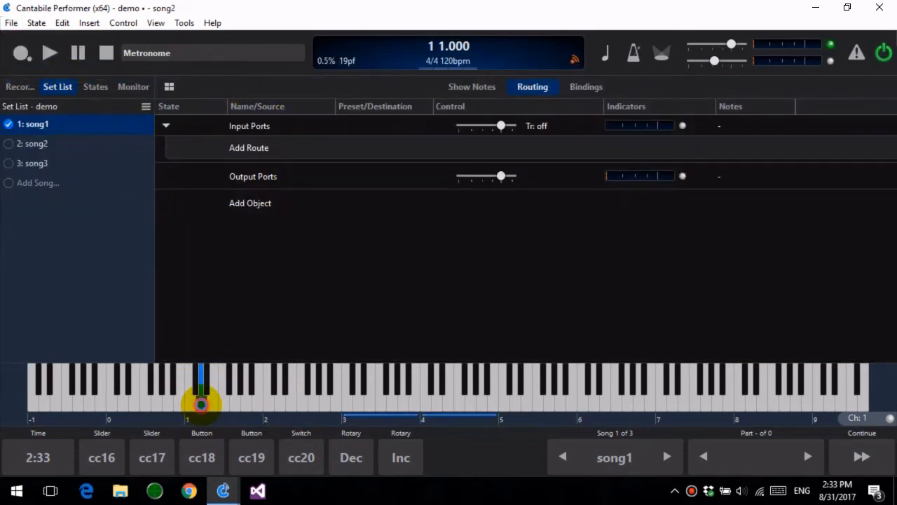
click(198, 404)
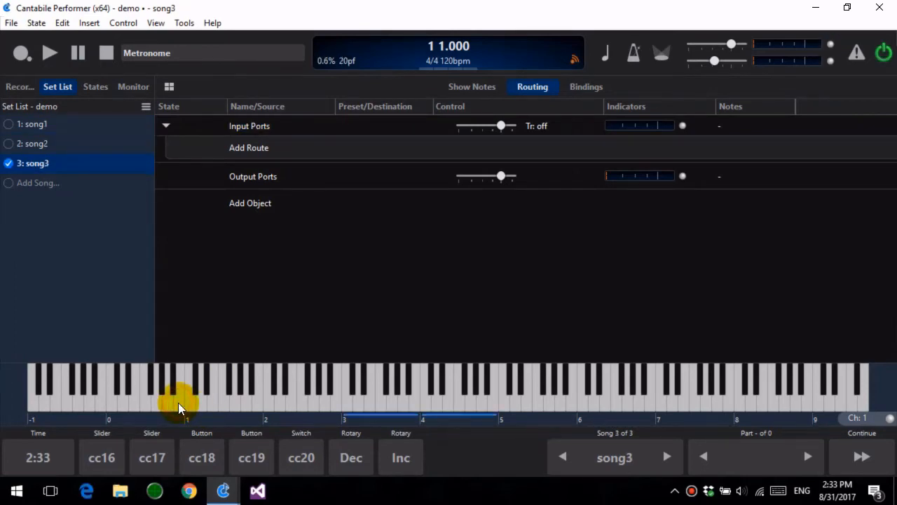
click(180, 405)
click(190, 405)
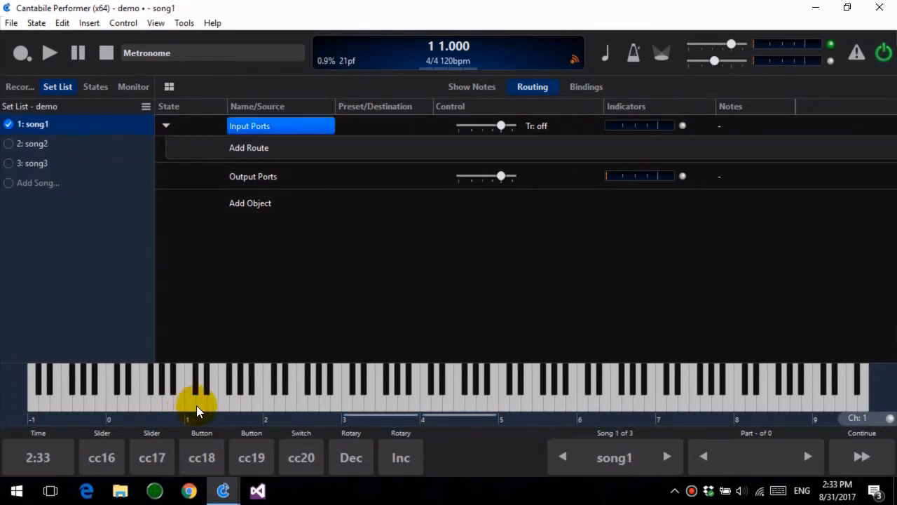
click(201, 405)
click(200, 405)
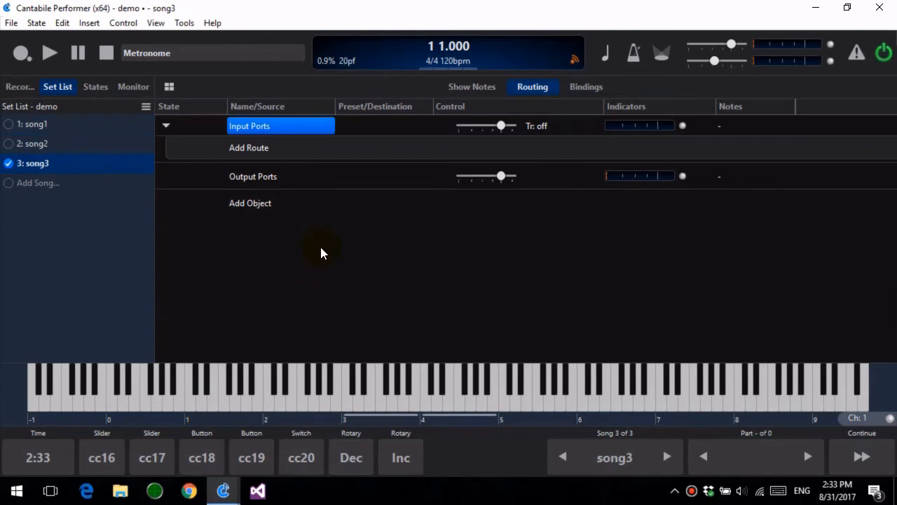
click(190, 400)
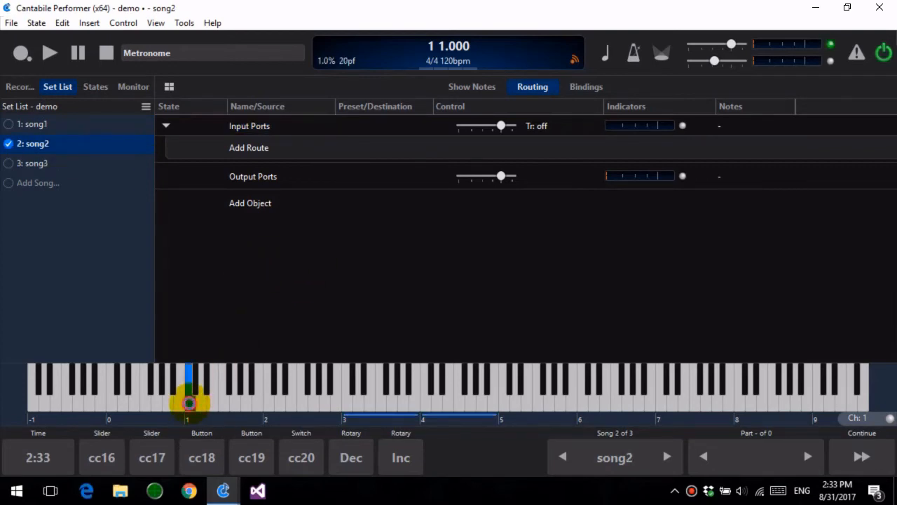
click(188, 398)
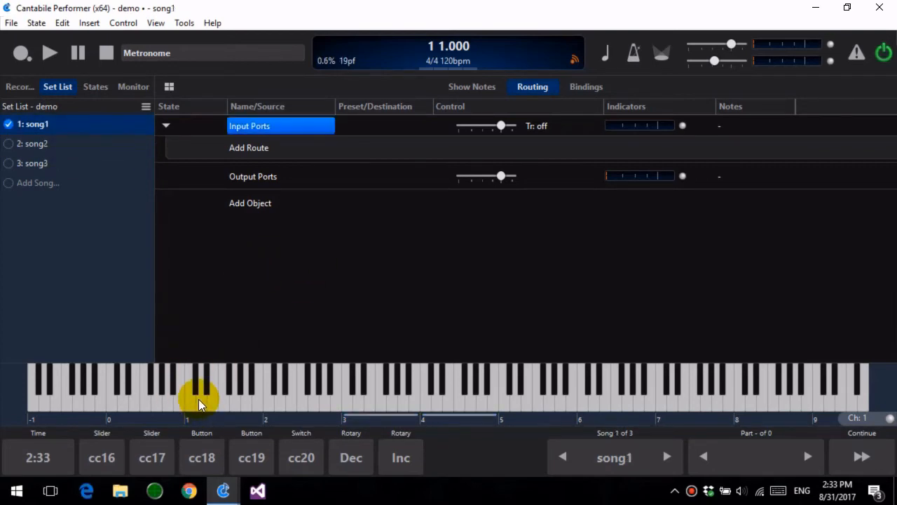
Add the mdaPiano plugin to song1 and save all files
click(291, 208)
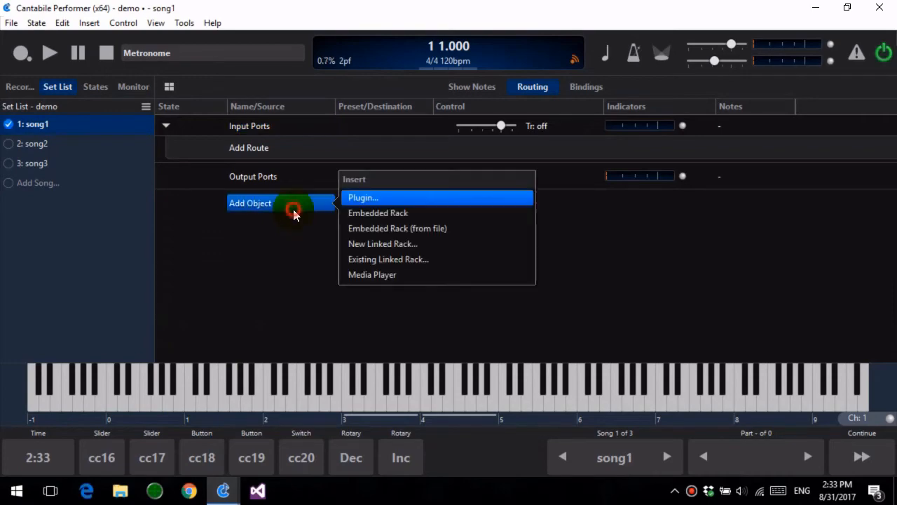
click(399, 196)
text(mdap)
key(Return)
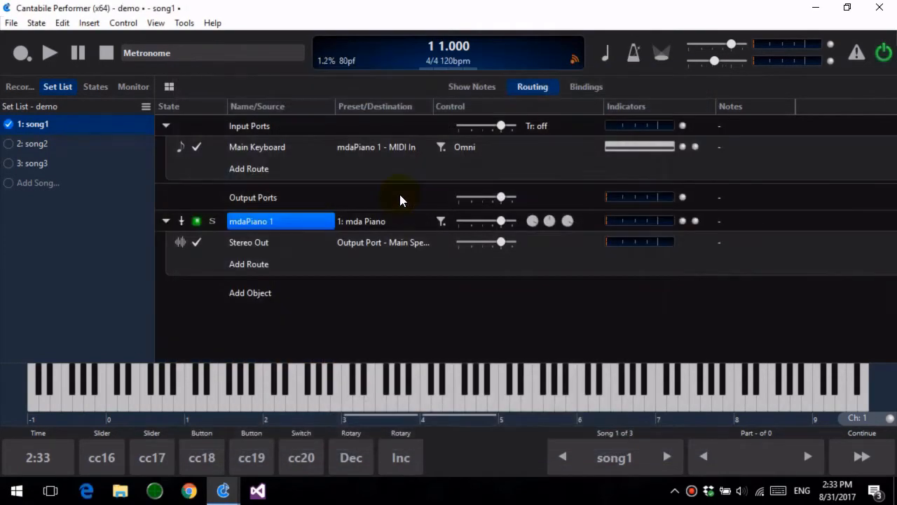
click(189, 401)
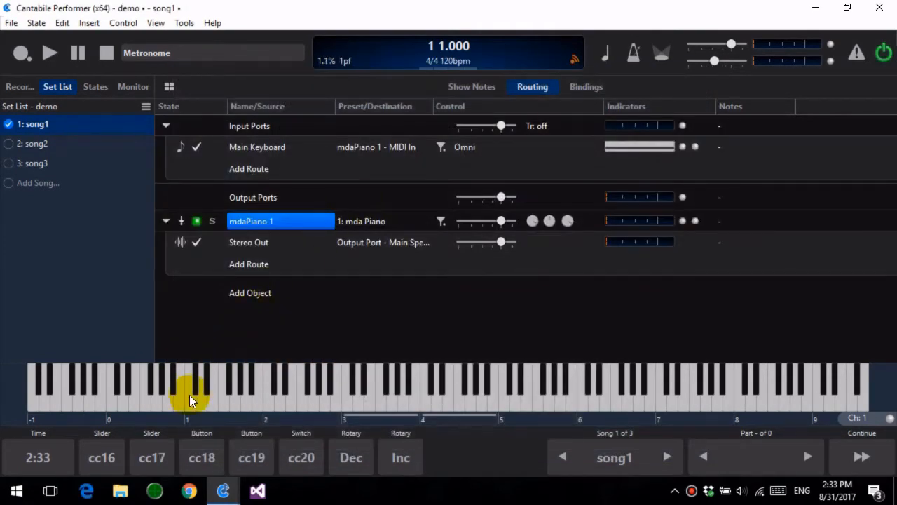
click(12, 22)
click(59, 157)
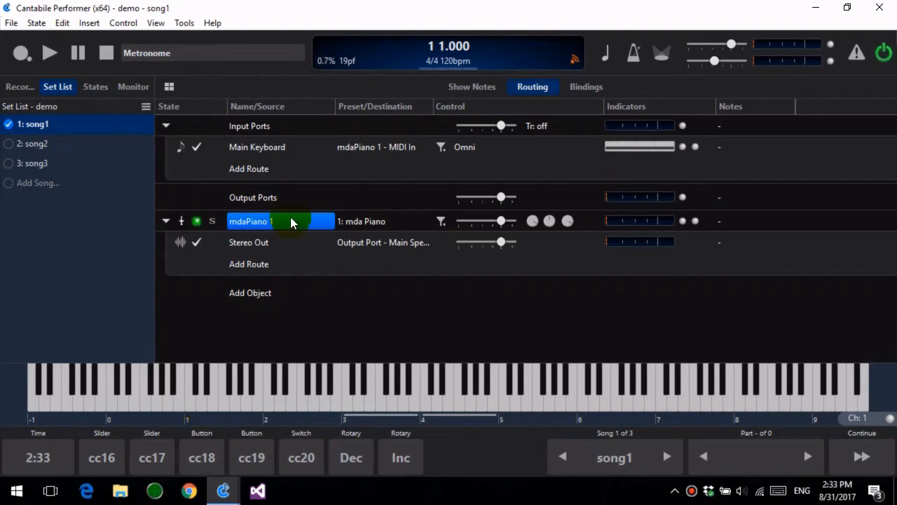
Play D1 and C1 alternately to check how the song-switching notes behave with the piano loaded in song1
click(200, 404)
click(189, 405)
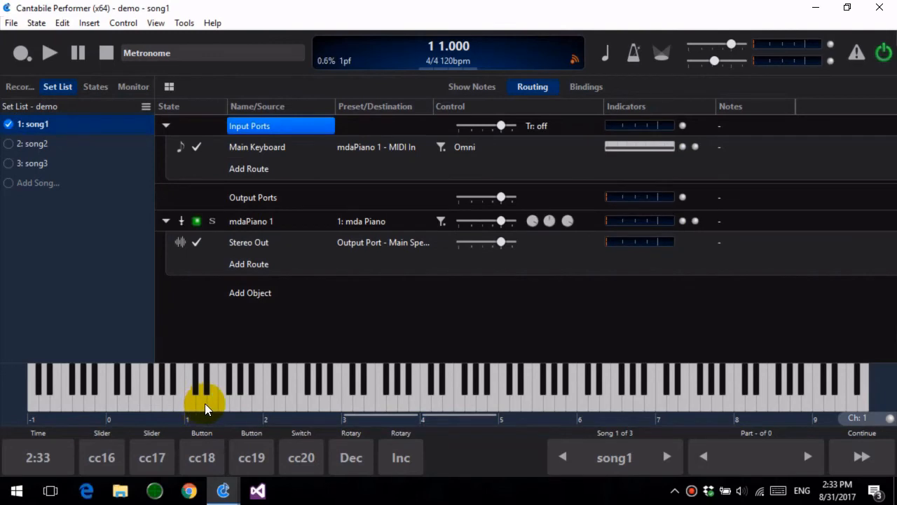
click(203, 403)
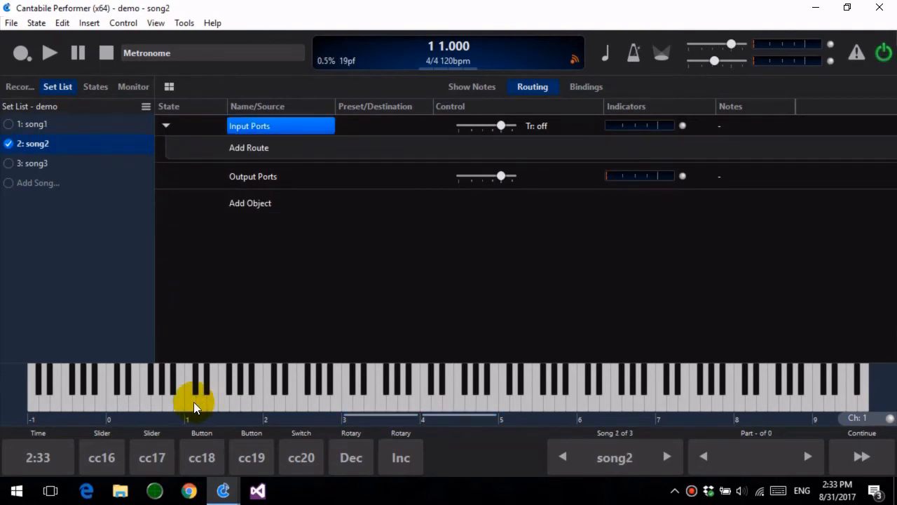
click(193, 402)
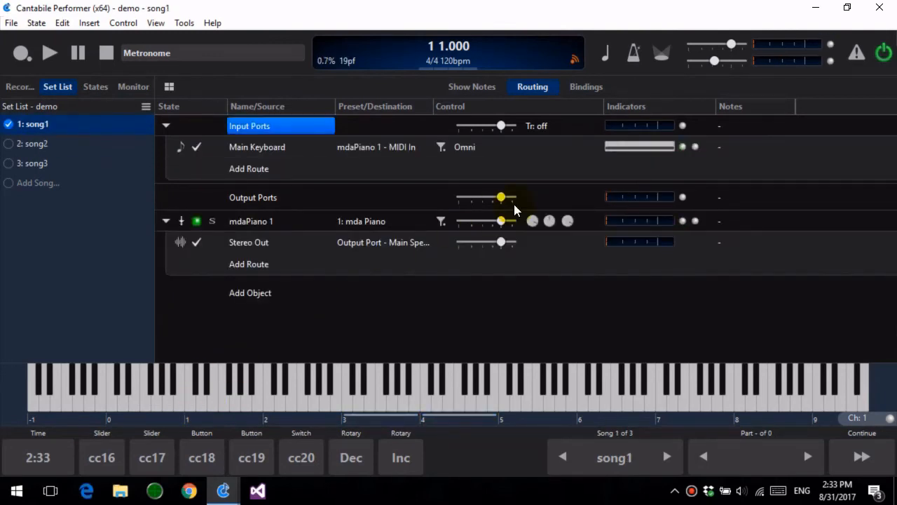
click(726, 452)
click(203, 406)
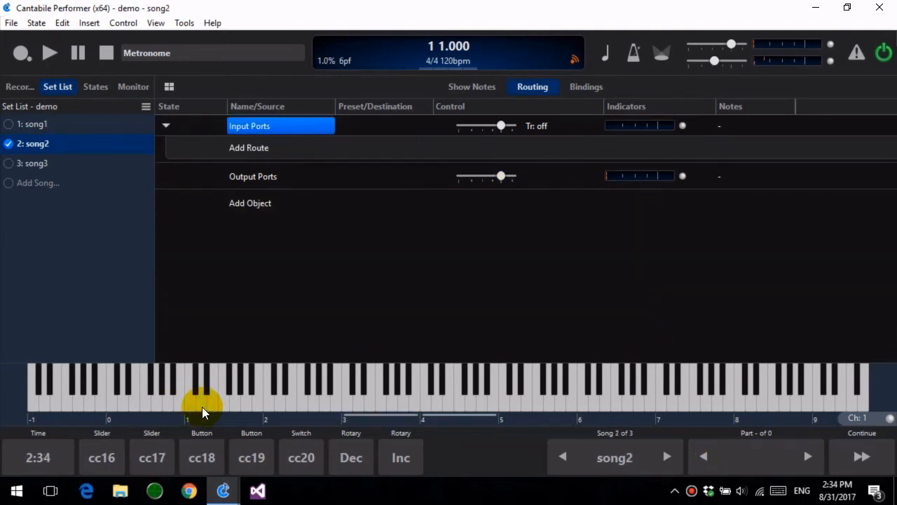
click(186, 401)
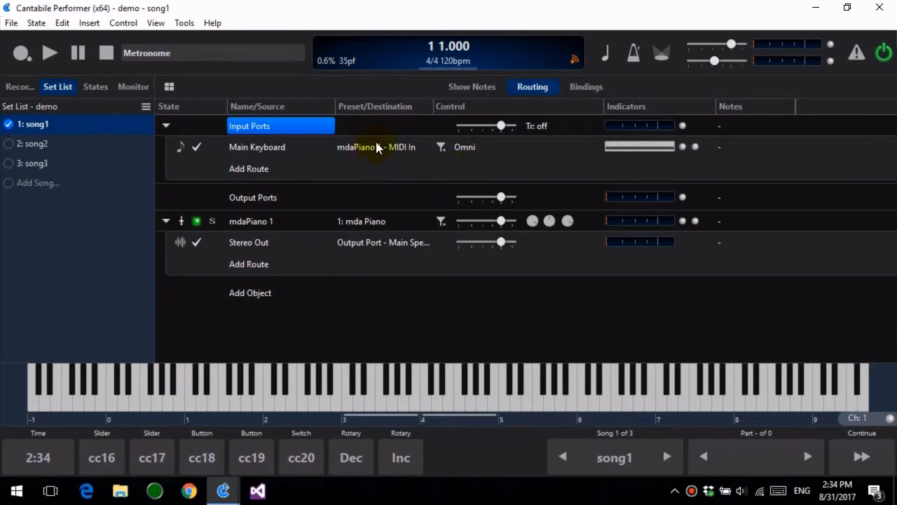
Reopen the background rack and set the routing mode of the D1 Next Song binding to Suppress
click(156, 23)
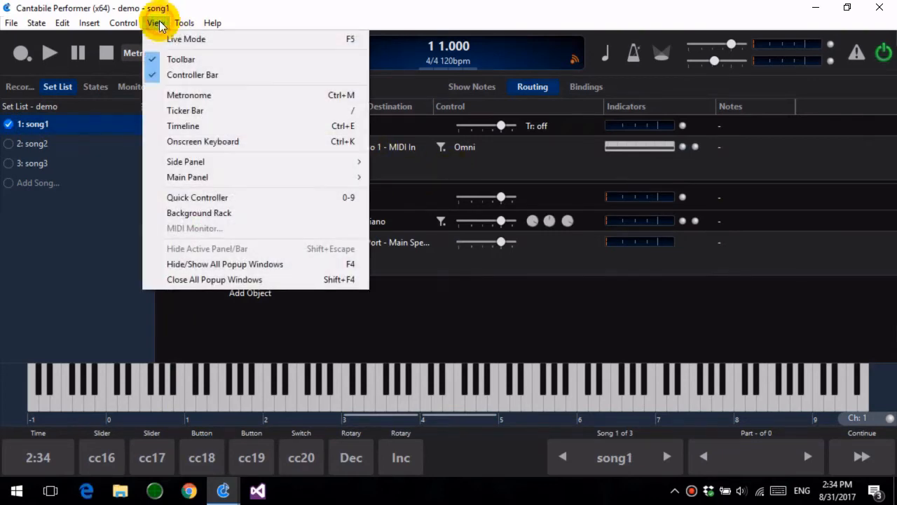
click(224, 216)
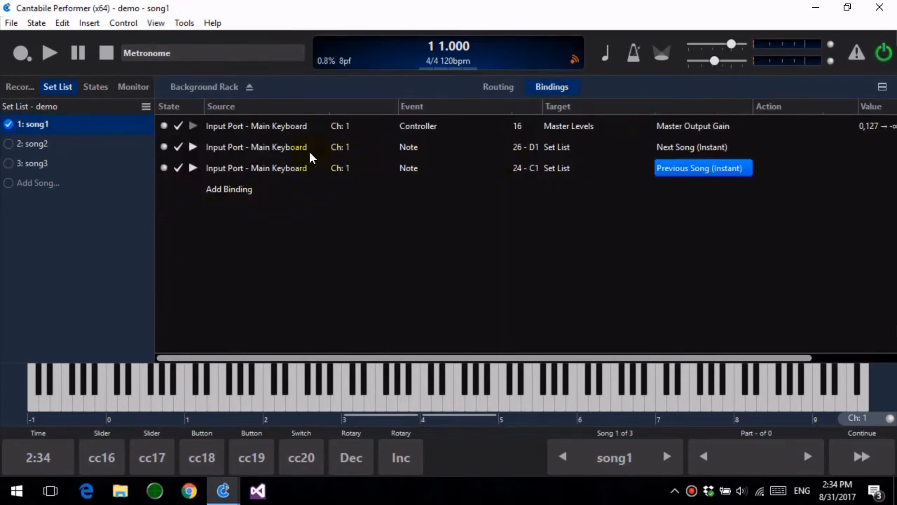
click(282, 145)
right_click(282, 141)
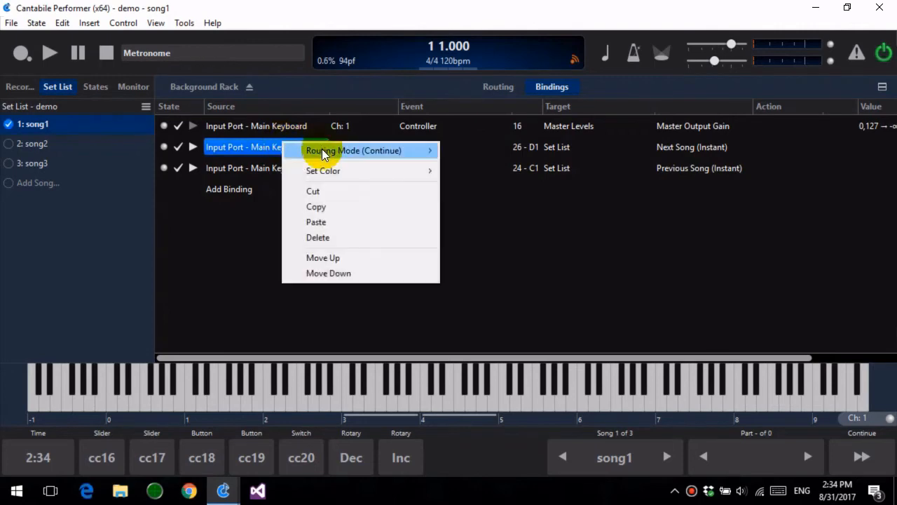
mouse_move(323, 151)
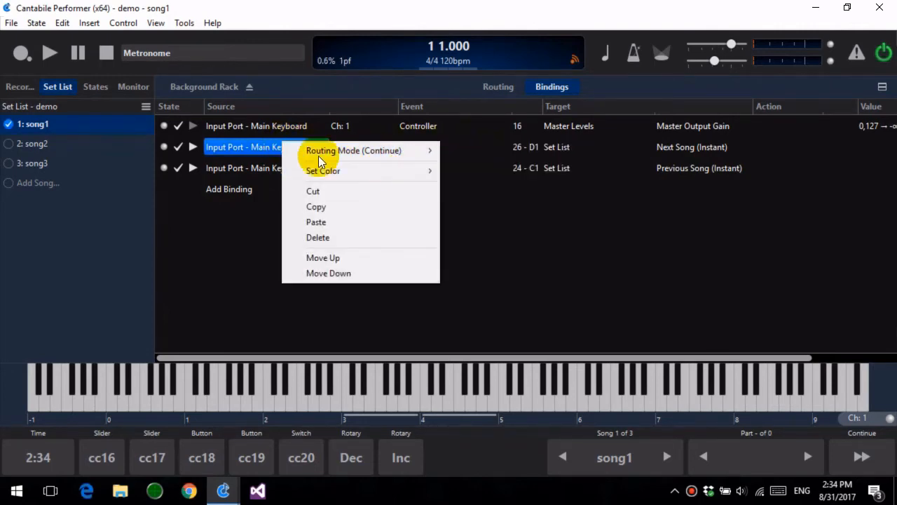
click(206, 152)
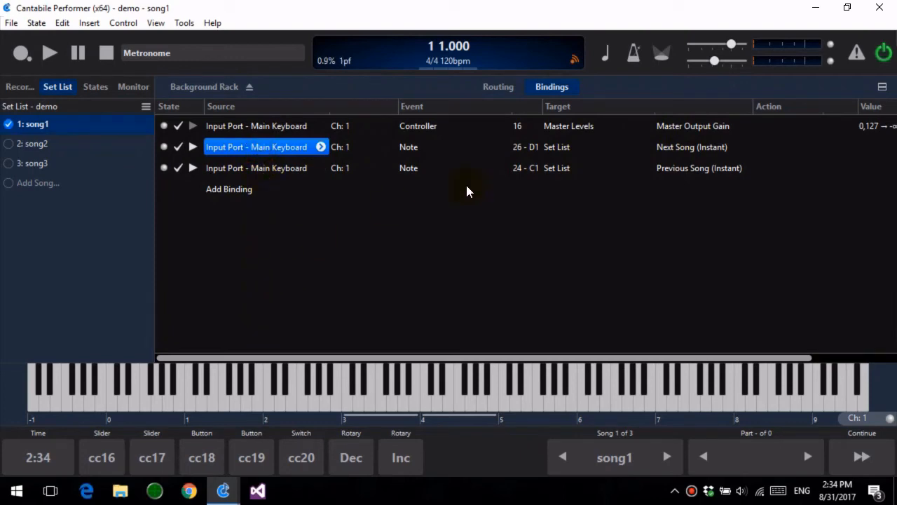
right_click(289, 142)
mouse_move(312, 151)
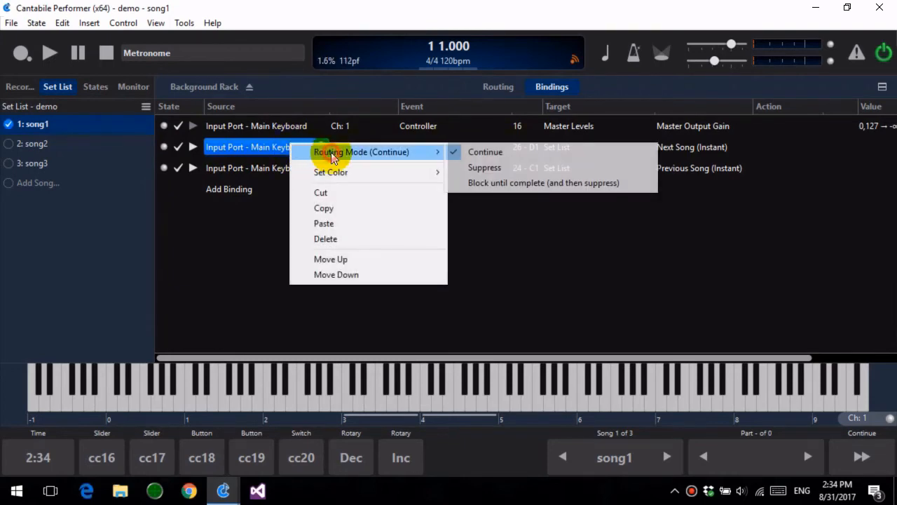
click(536, 167)
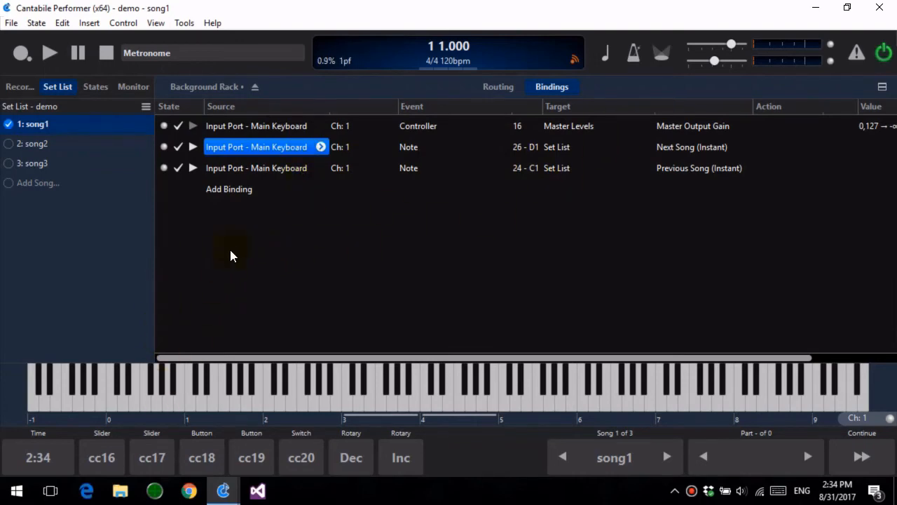
Set the routing mode of the C1 Previous Song binding to Suppress
right_click(292, 168)
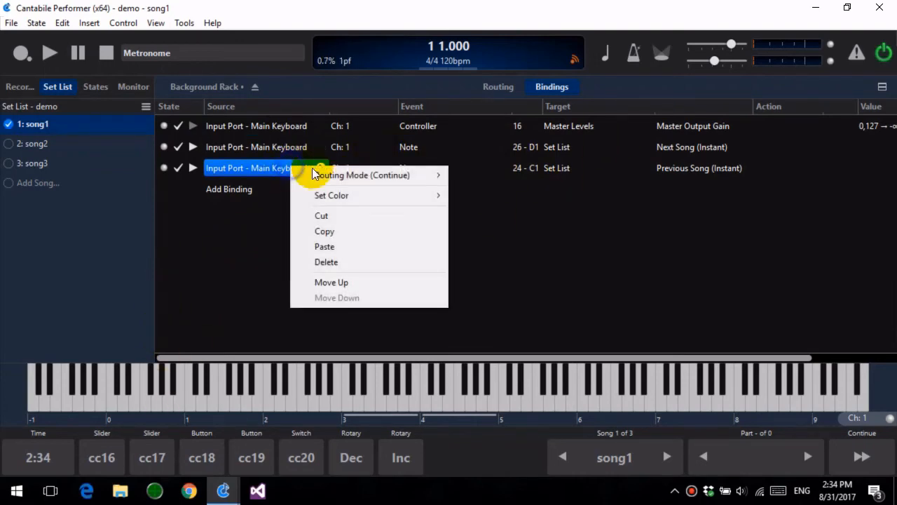
mouse_move(344, 176)
click(485, 186)
click(488, 186)
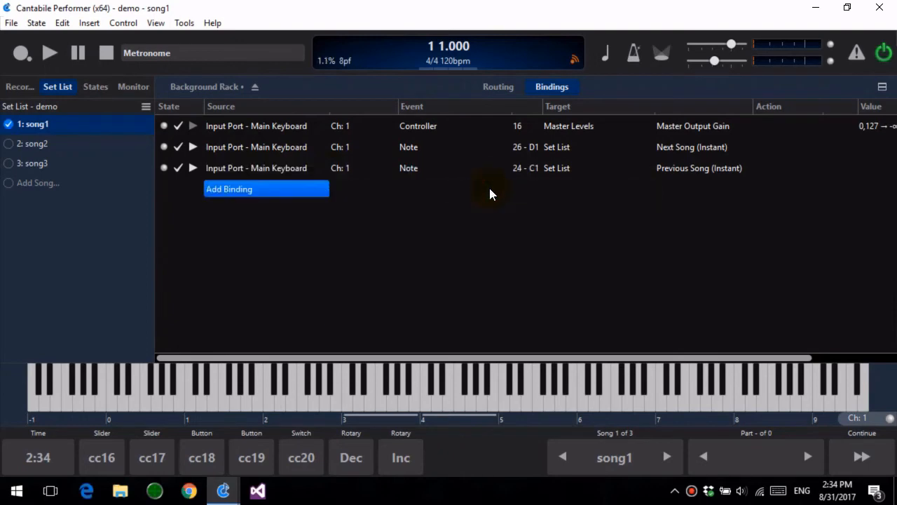
Check the routing modes of the D1 Next Song and C1 Previous Song bindings
click(273, 150)
right_click(273, 150)
right_click(251, 169)
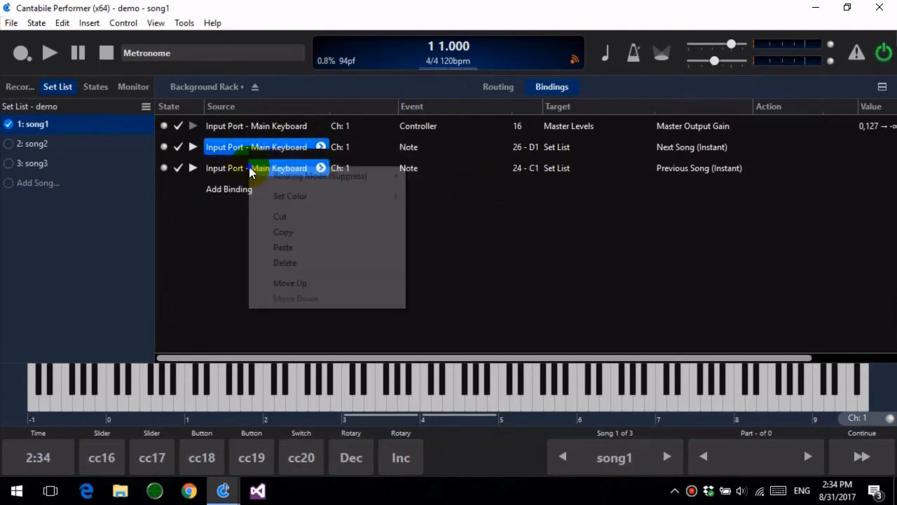
click(223, 215)
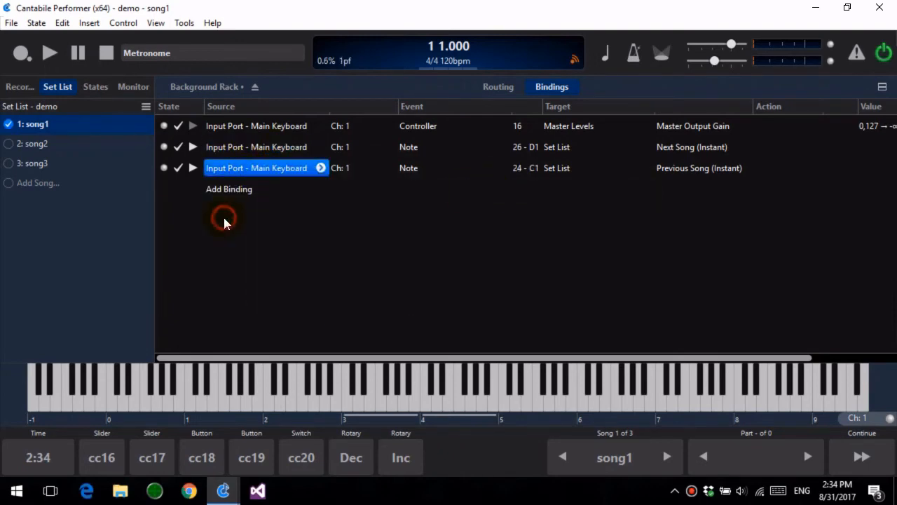
Close the background rack and play D1 twice and C1 twice to test the suppressed song-switching notes
click(222, 90)
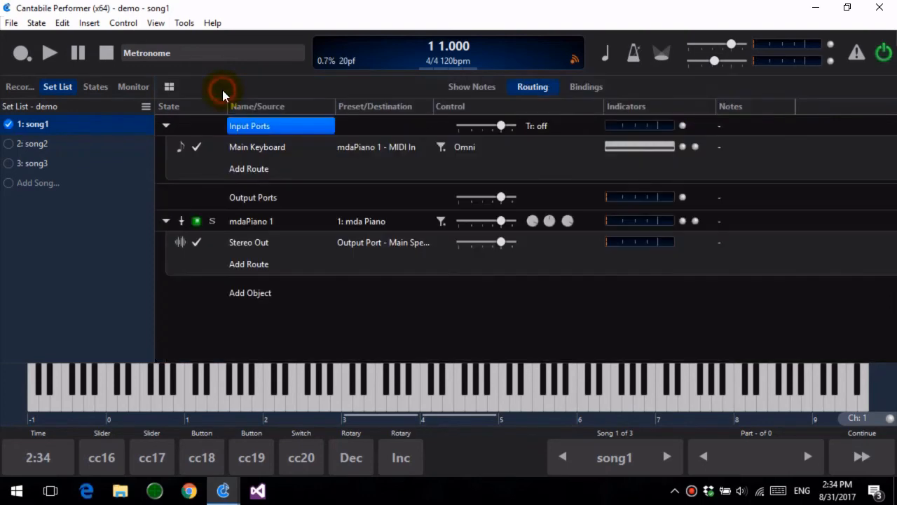
click(200, 405)
click(200, 406)
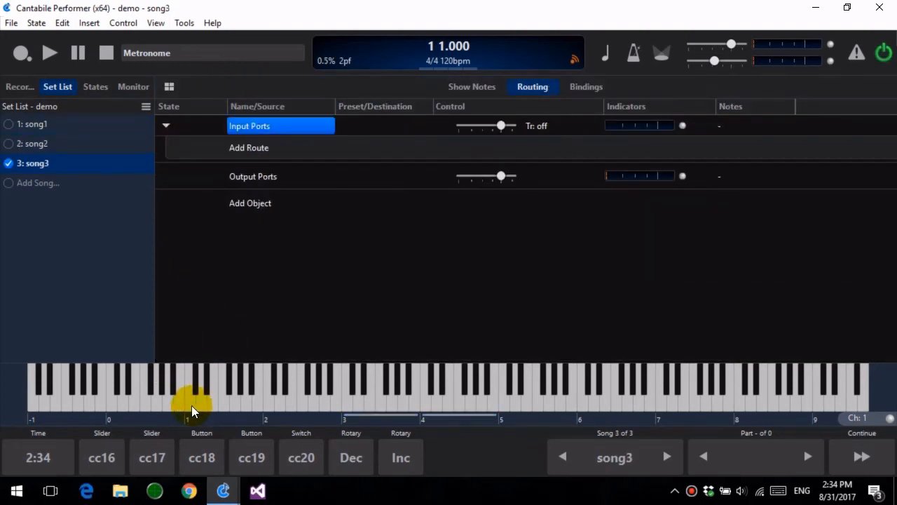
click(190, 405)
click(188, 405)
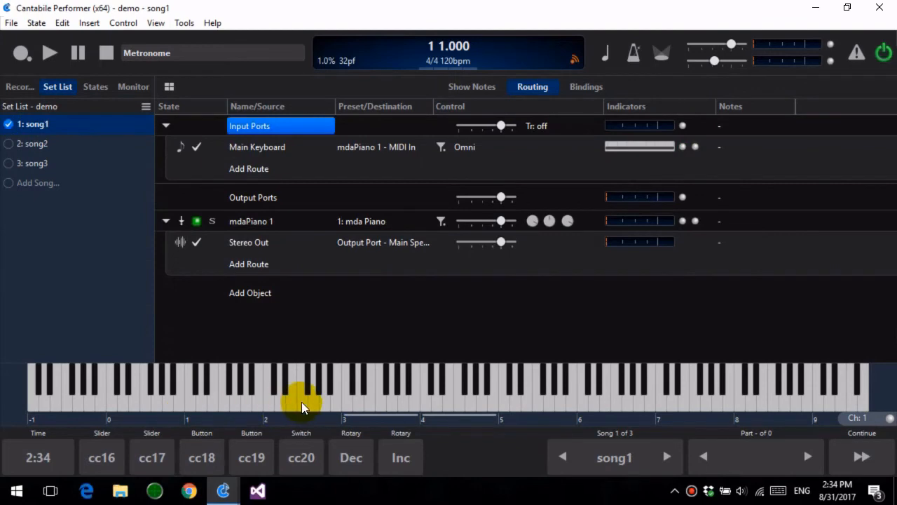
click(424, 249)
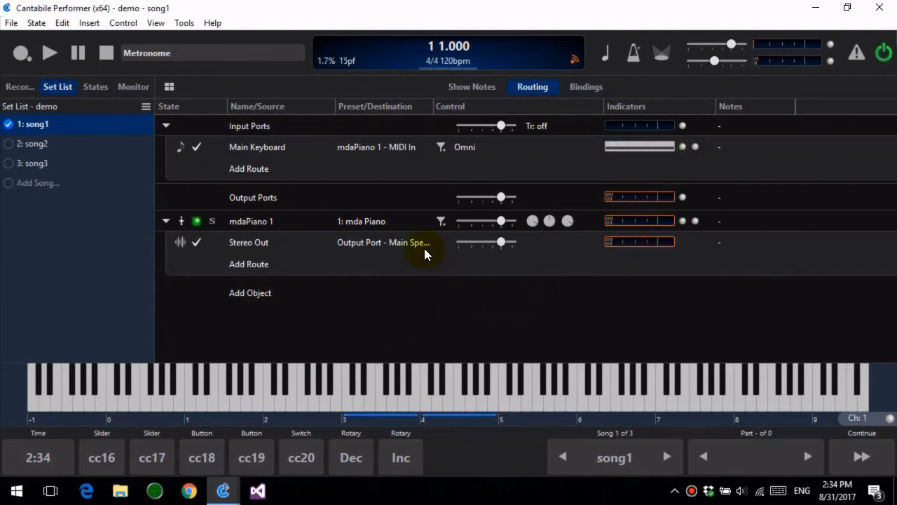
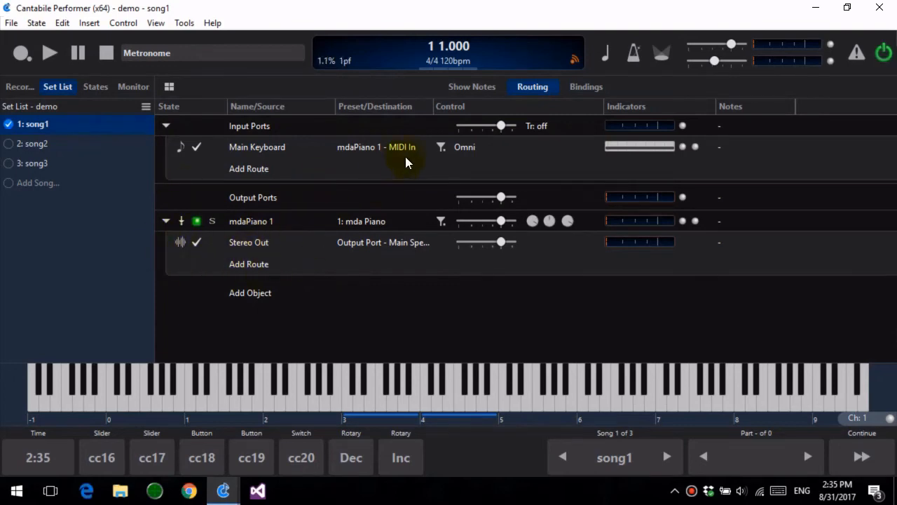
Add a binding to song1 from the Song source's On Load trigger to the External Synth output port
click(587, 88)
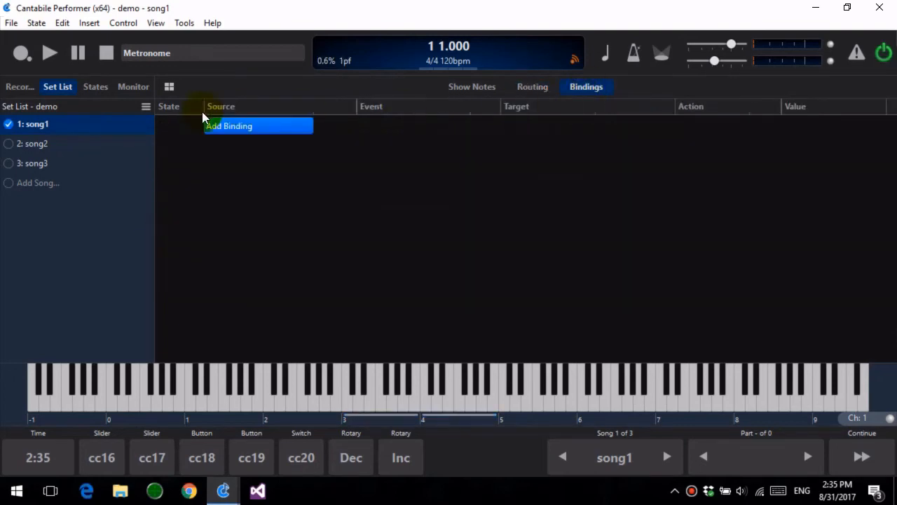
click(256, 131)
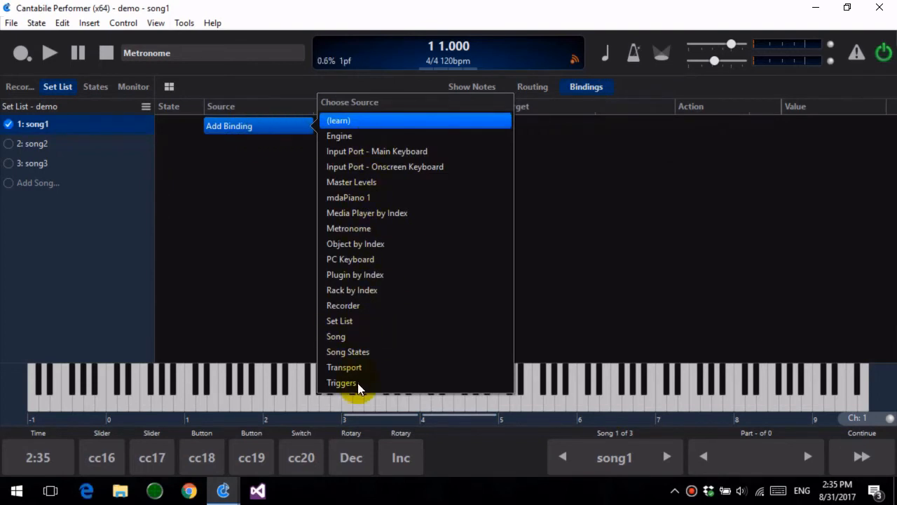
click(341, 337)
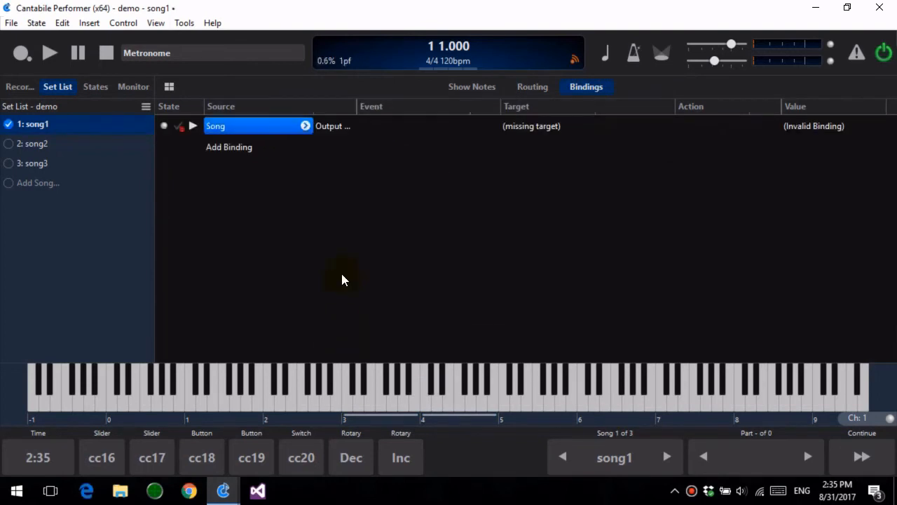
click(329, 127)
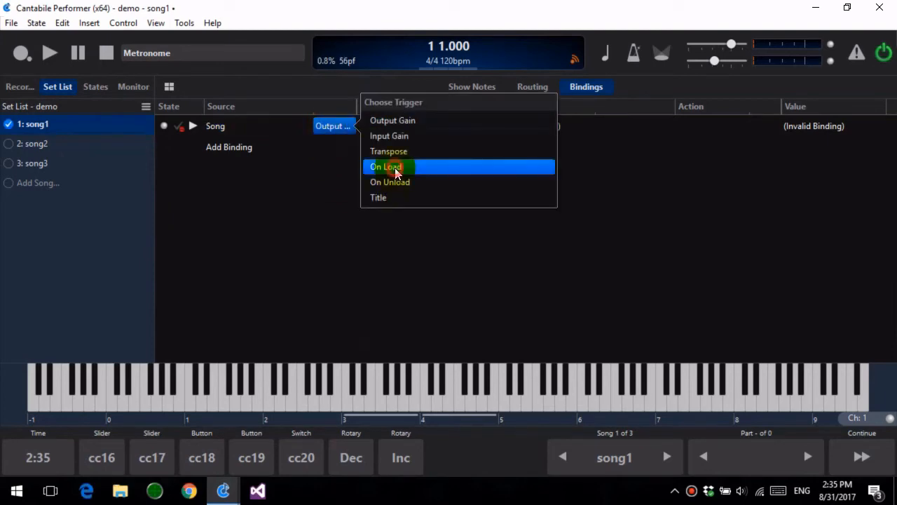
click(394, 166)
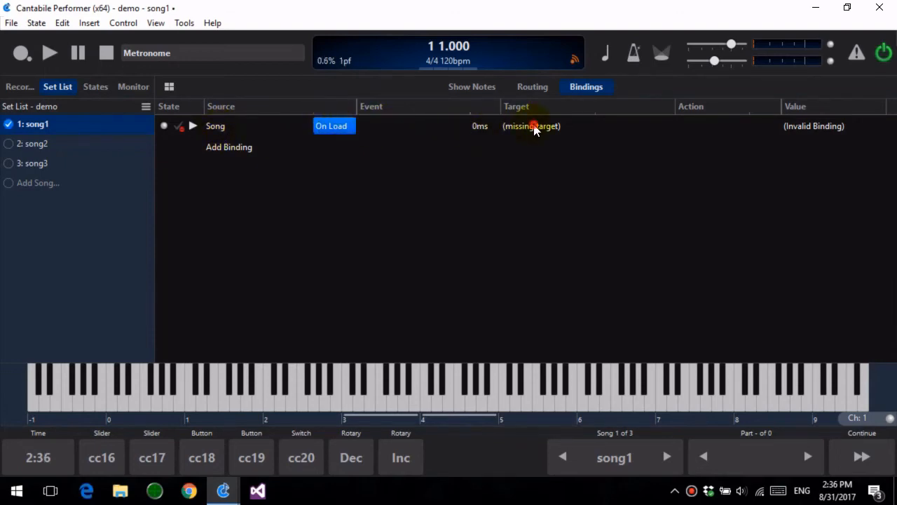
click(534, 128)
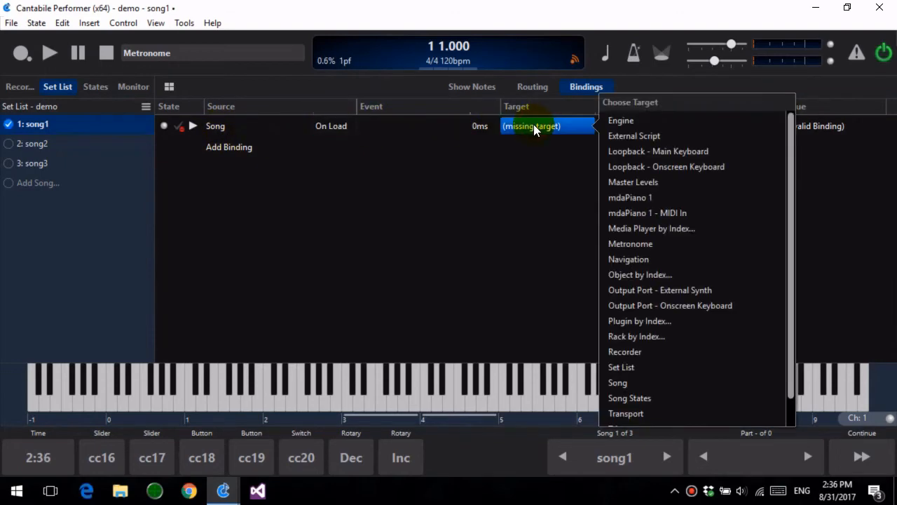
click(698, 298)
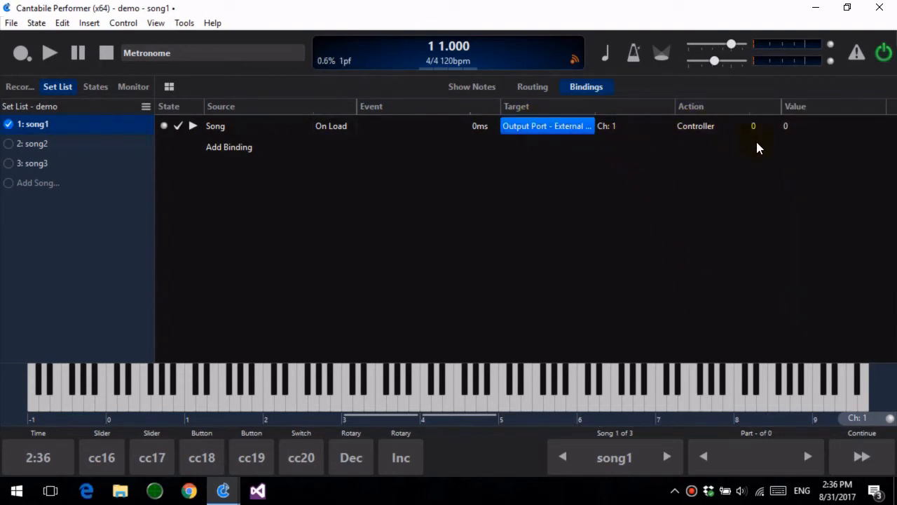
Set the On Load binding's action to Program Change with a value of 33
click(703, 127)
click(574, 201)
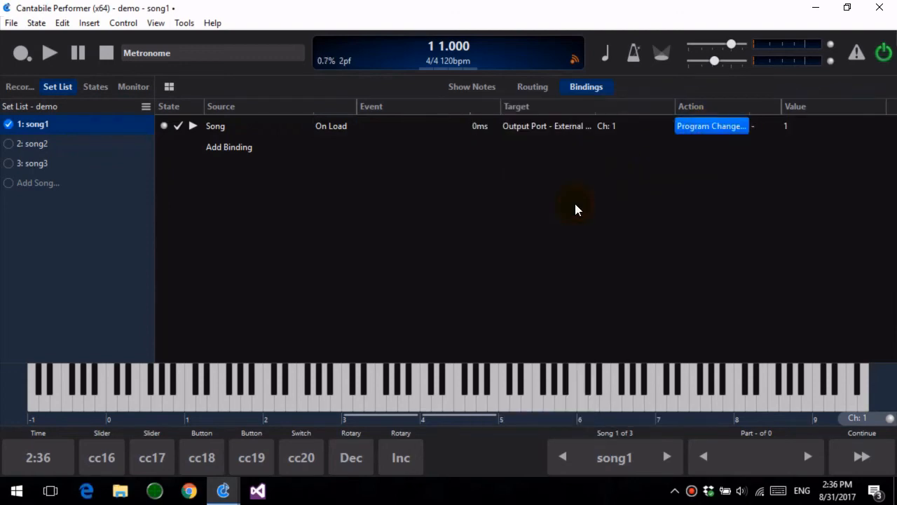
click(677, 129)
click(581, 204)
click(790, 126)
text(3)
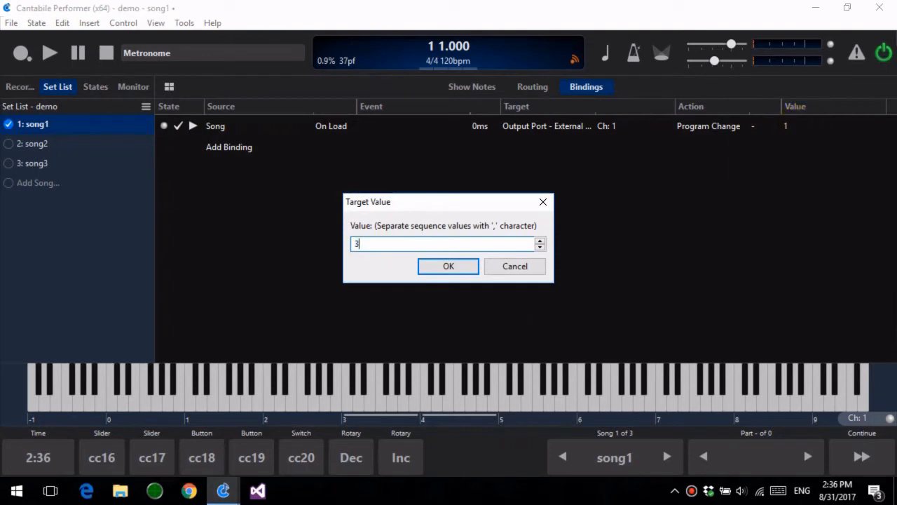
text(3)
key(Return)
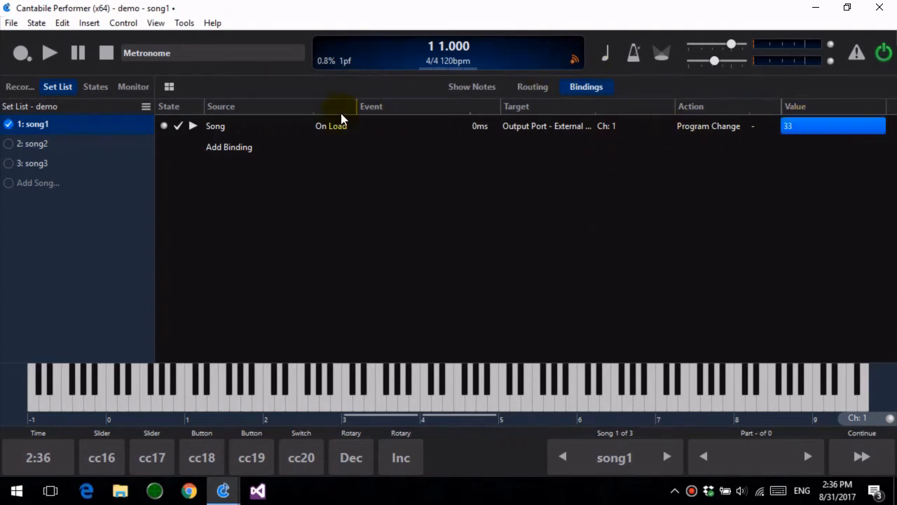
Shrink the main window to reveal the log console and manually fire the On Load binding to check its MIDI output
double_click(353, 11)
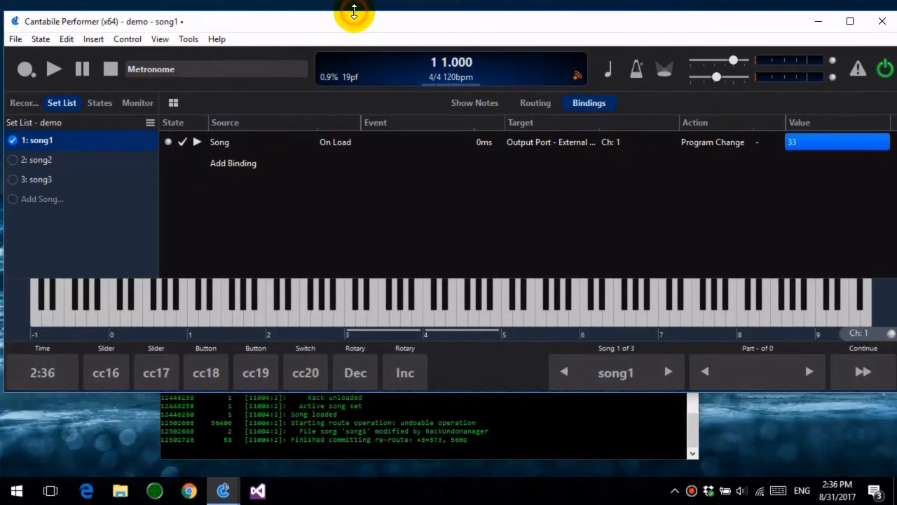
click(312, 428)
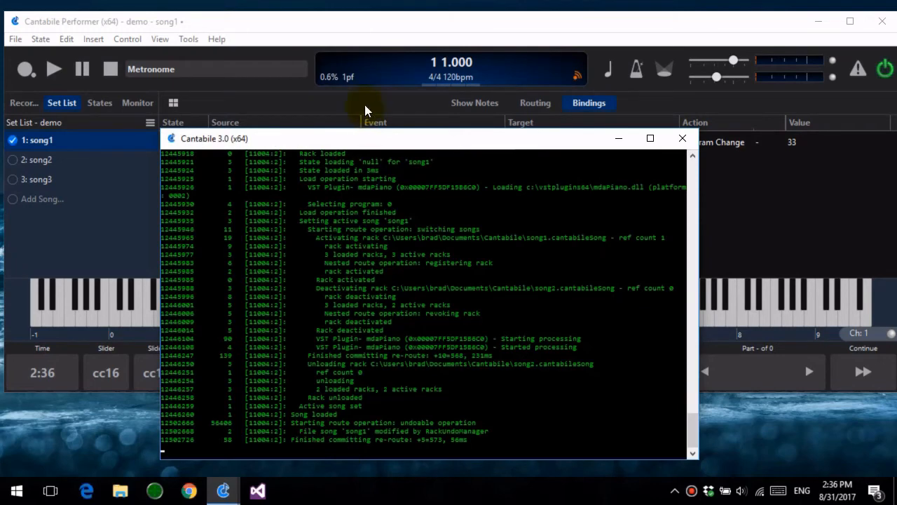
click(414, 22)
click(199, 142)
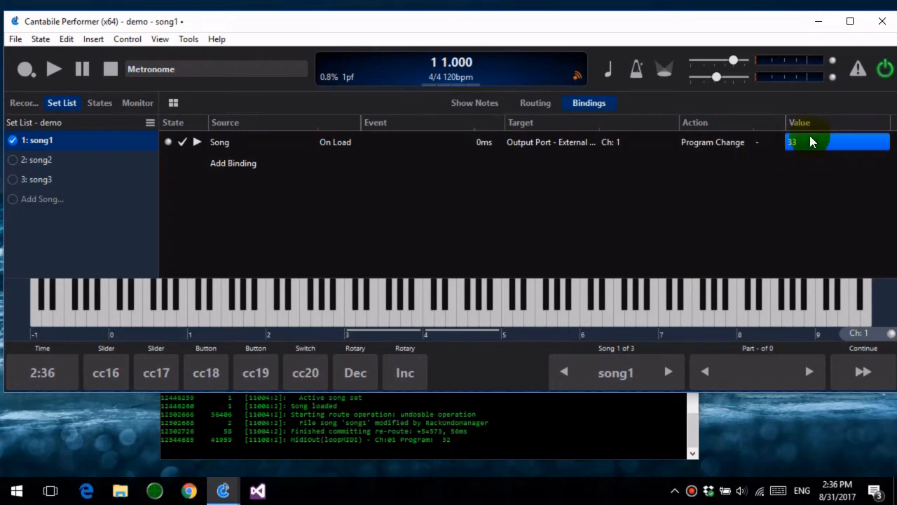
drag(797, 151, 789, 143)
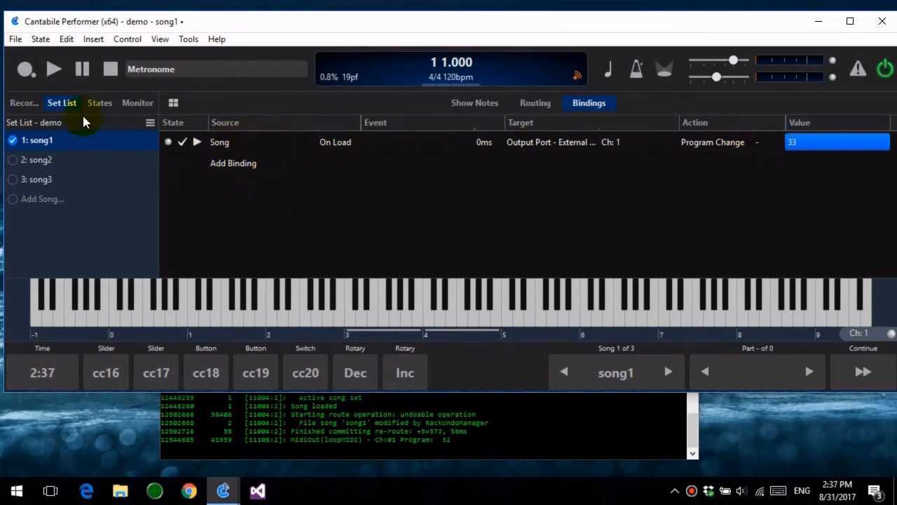
Save all files and switch between the set list songs, reloading song1 to test its On Load program change
click(15, 38)
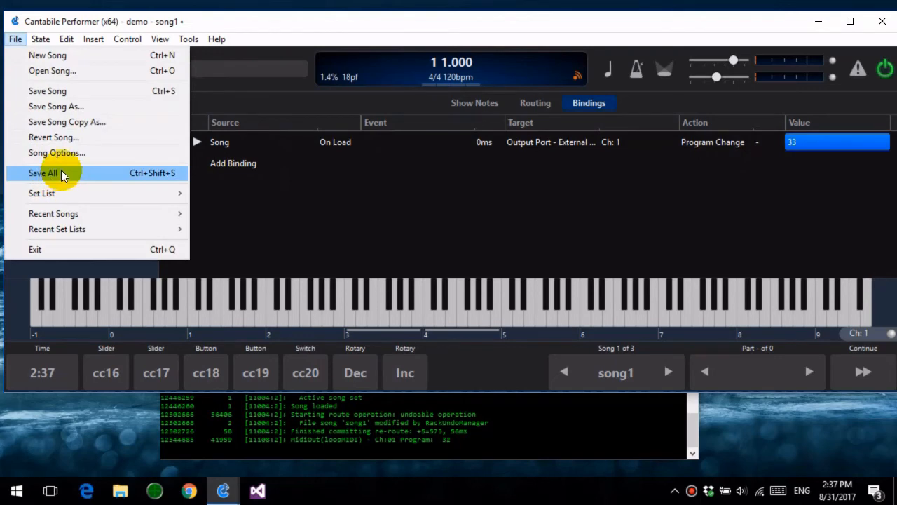
click(62, 174)
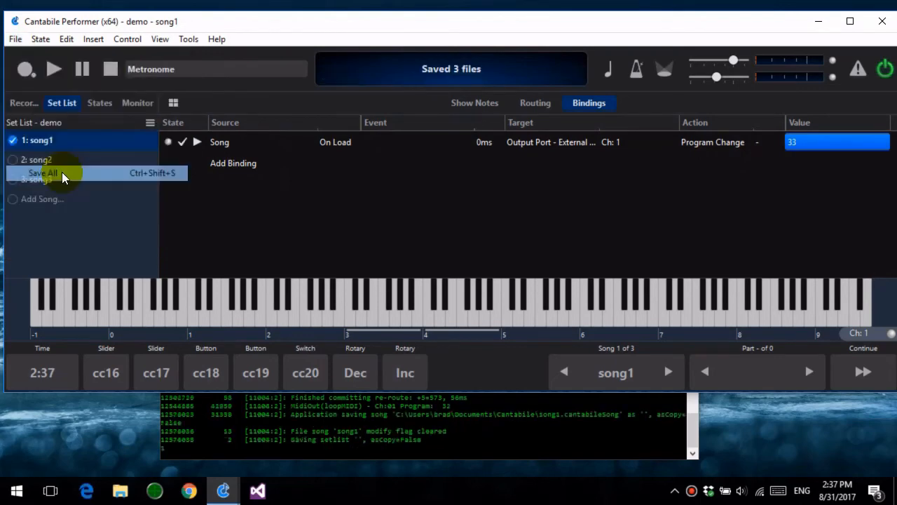
click(13, 161)
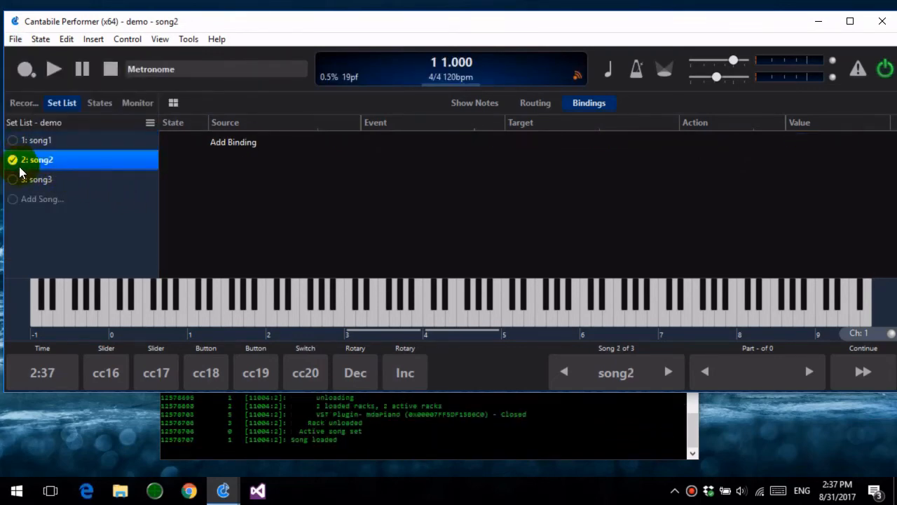
click(12, 140)
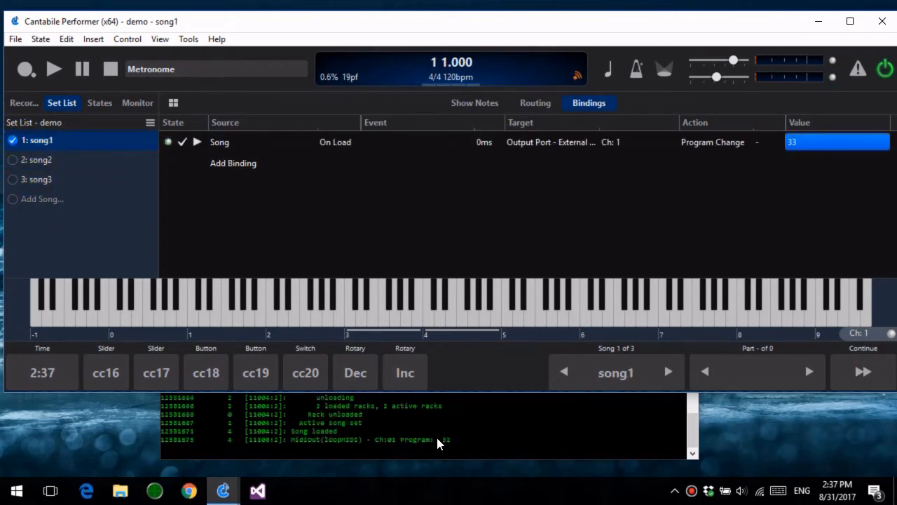
click(15, 161)
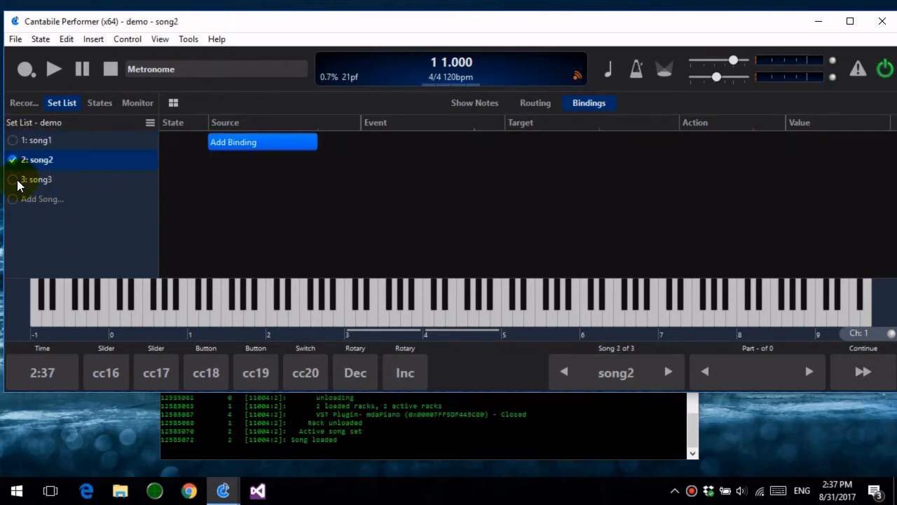
click(18, 181)
click(12, 138)
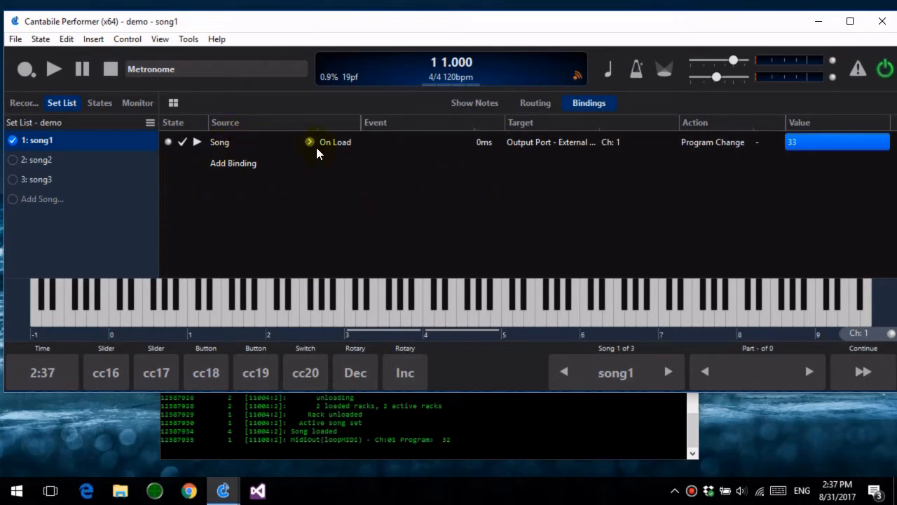
Show song1's states and delete its On Load binding
click(105, 103)
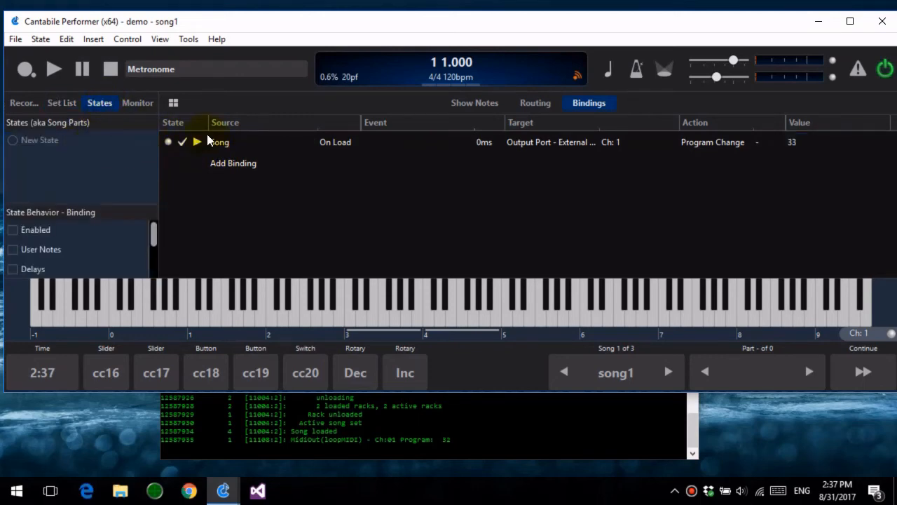
click(221, 142)
key(Delete)
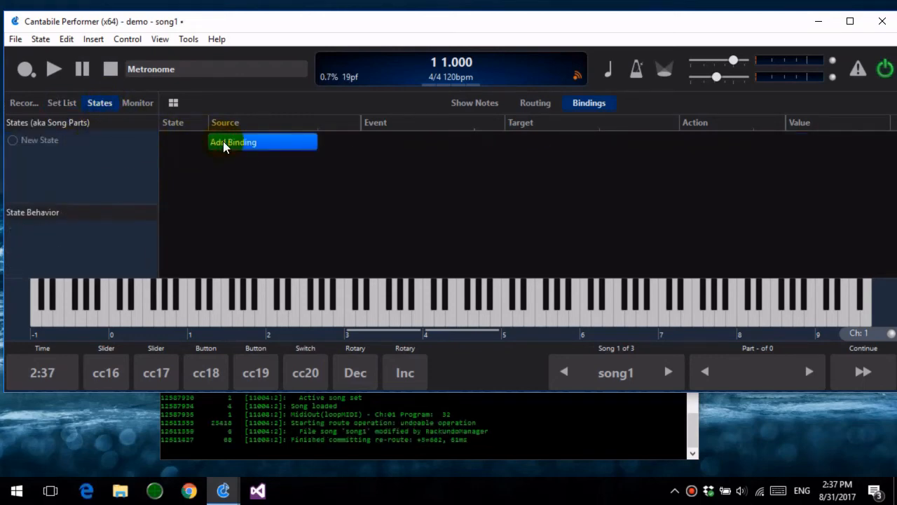
Add three states named Intro, Verse1 and Chorus1 to song1, keeping the suggested program numbers
click(24, 143)
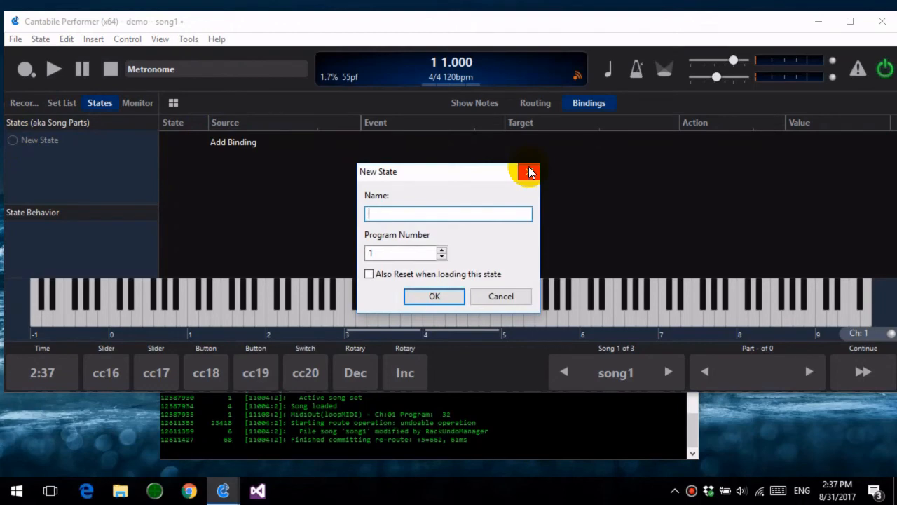
text(Intro)
key(Return)
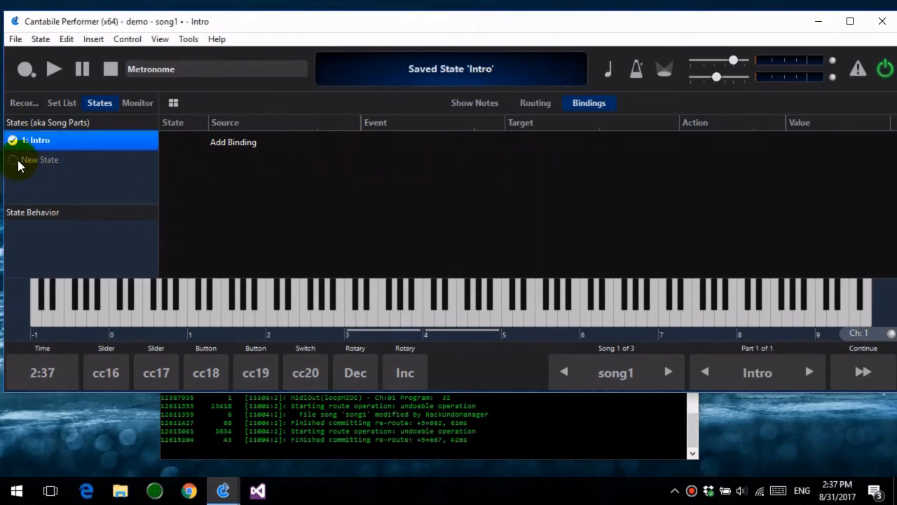
click(19, 166)
text(Verse)
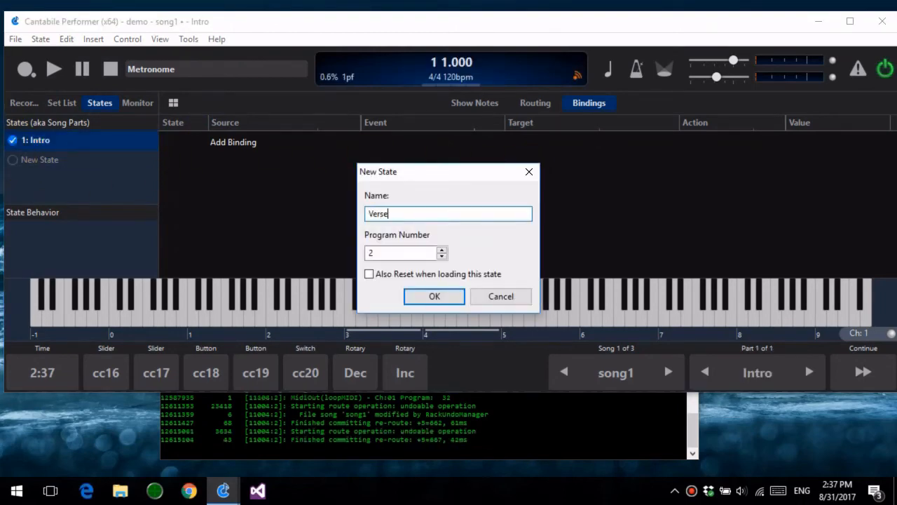
text(1)
key(Return)
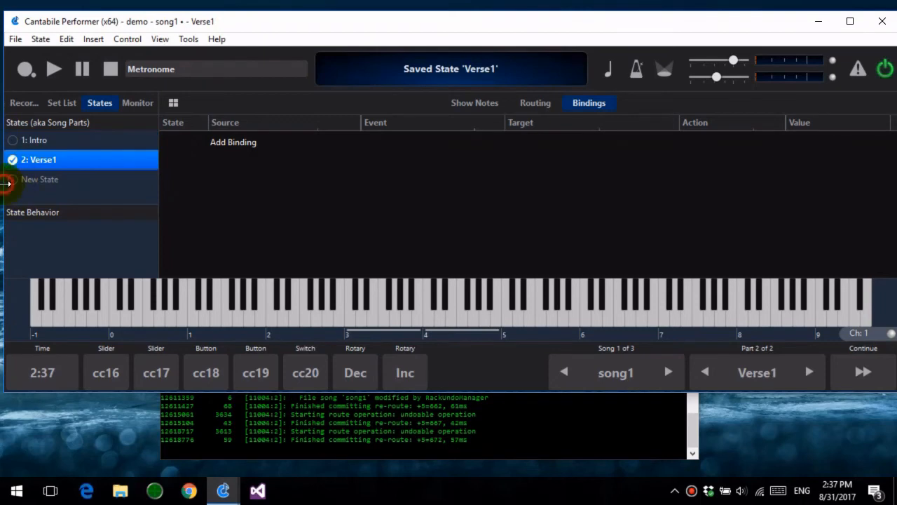
click(7, 181)
text(c)
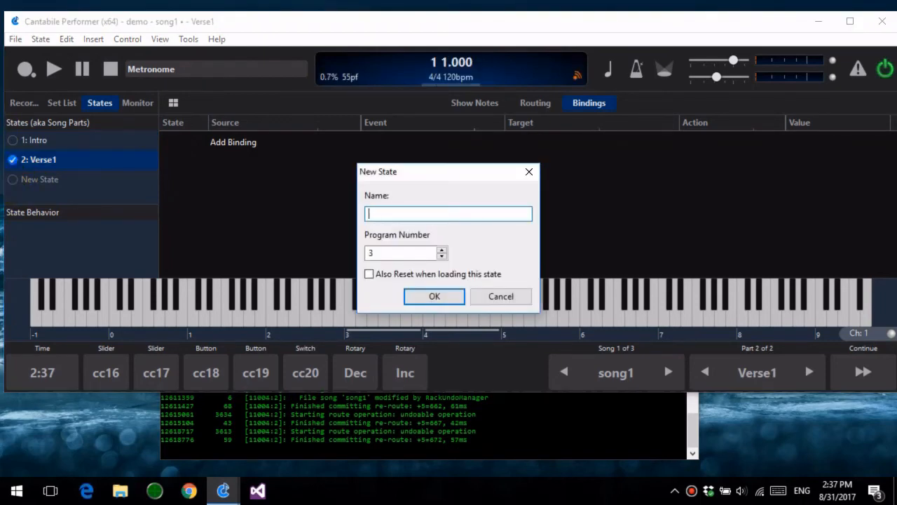
text(Chorus1)
key(Return)
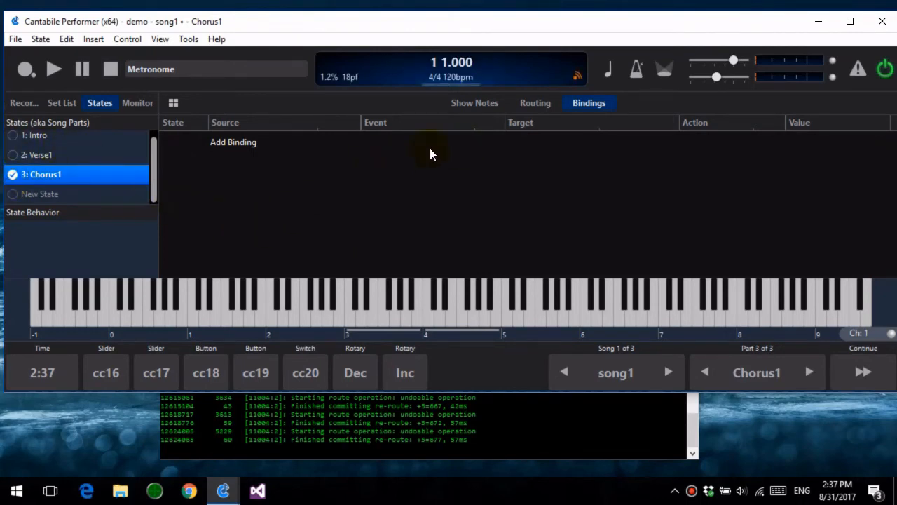
Add a Song States On Load binding that sends Program Change 33 to the External Synth output port
click(254, 145)
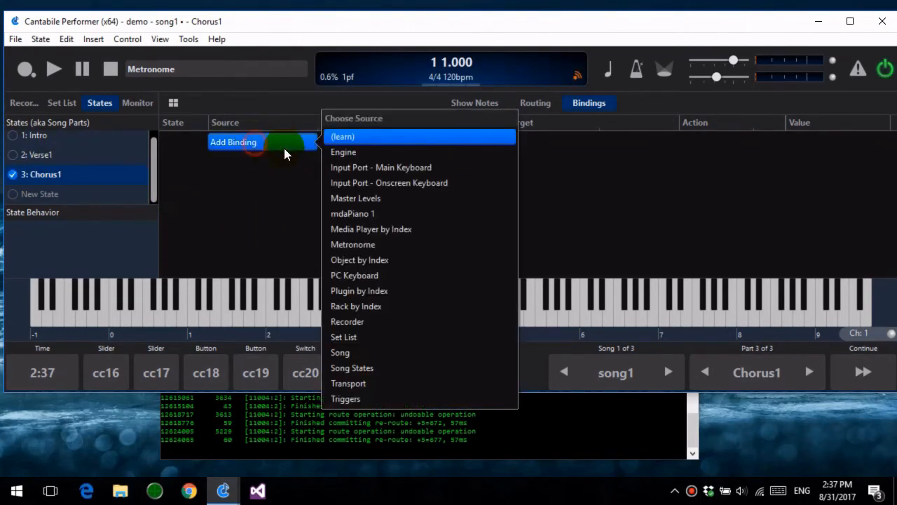
click(368, 368)
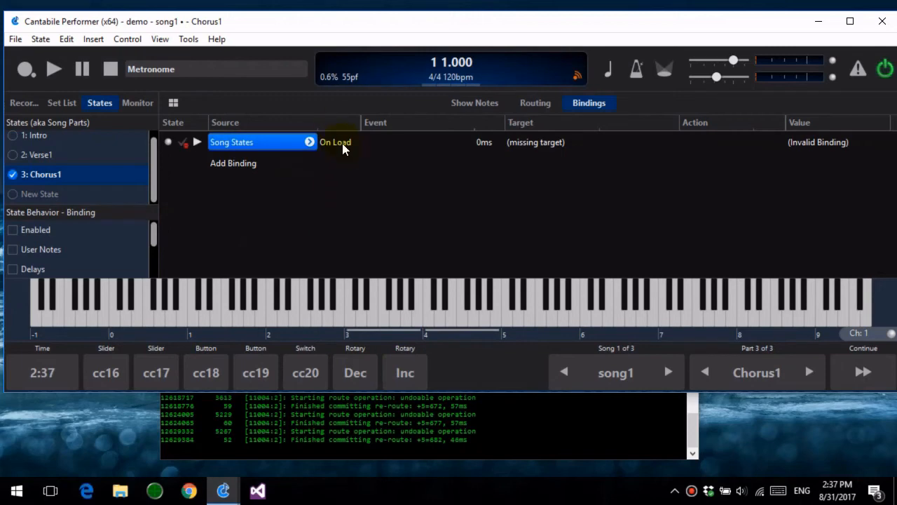
click(551, 143)
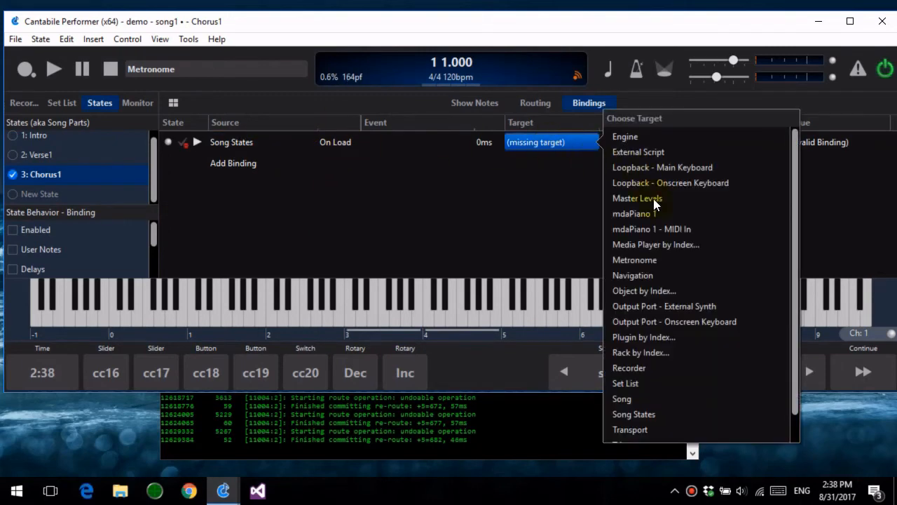
click(694, 306)
click(701, 143)
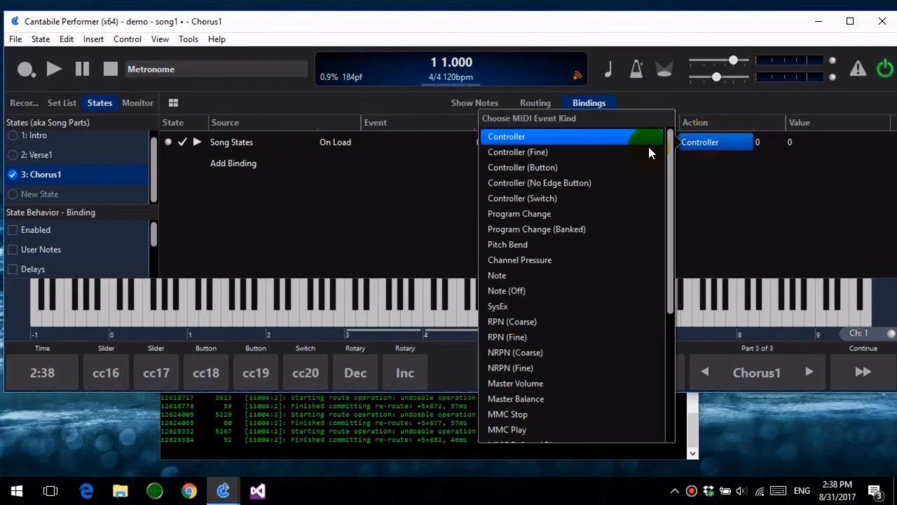
click(562, 218)
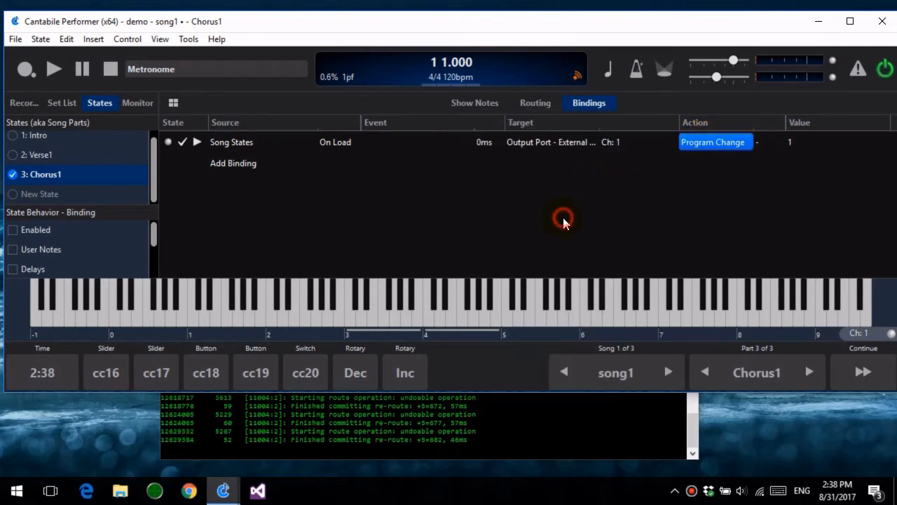
click(796, 140)
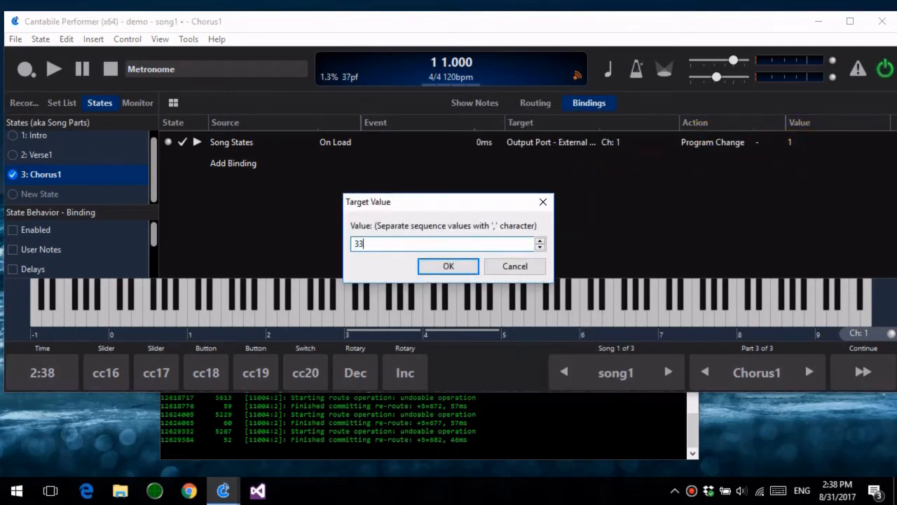
text(33)
key(Return)
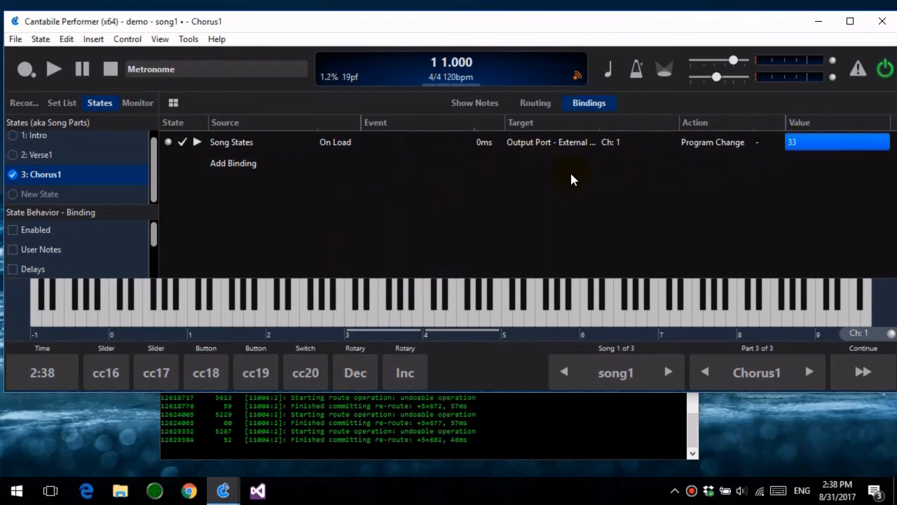
Maximize the main window, enlarge the State Behavior list and let the binding's Target settings vary by state
double_click(617, 27)
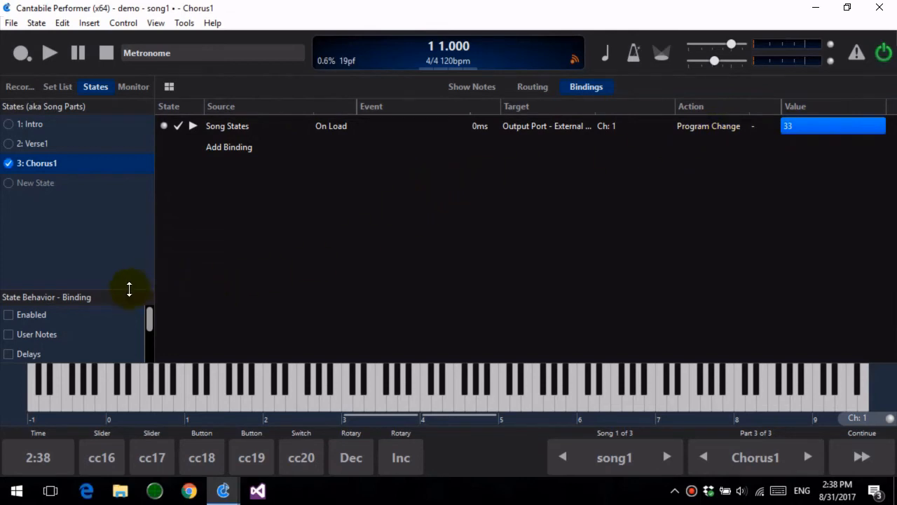
drag(130, 290, 118, 208)
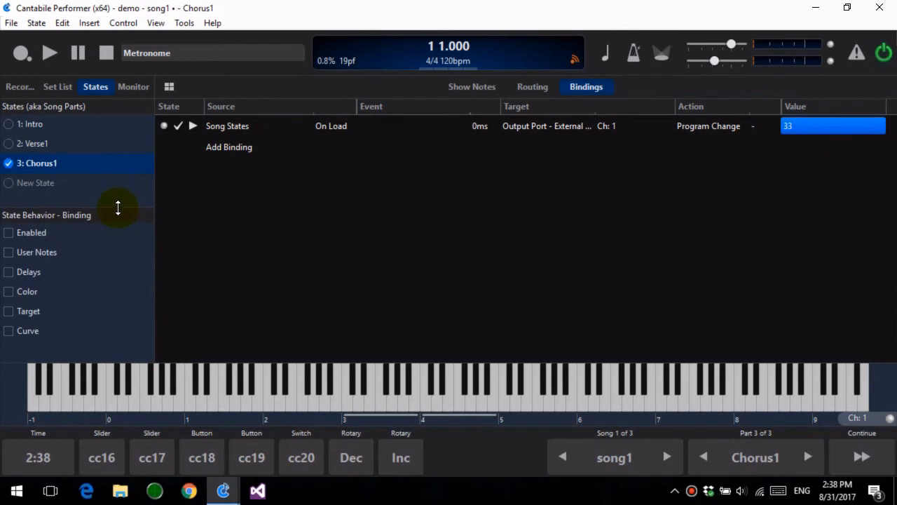
click(8, 311)
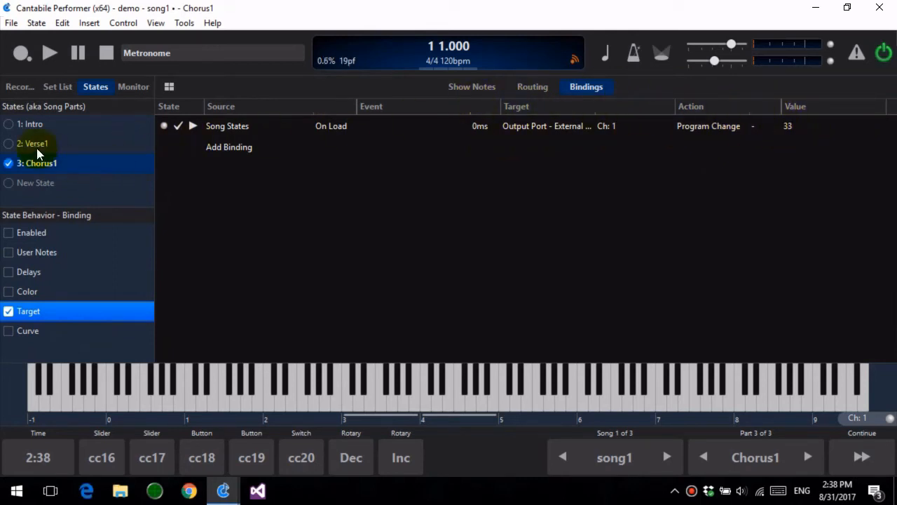
Check the binding's program value in the Intro state without changing it, and set it to 45 in the Verse1 state
click(9, 125)
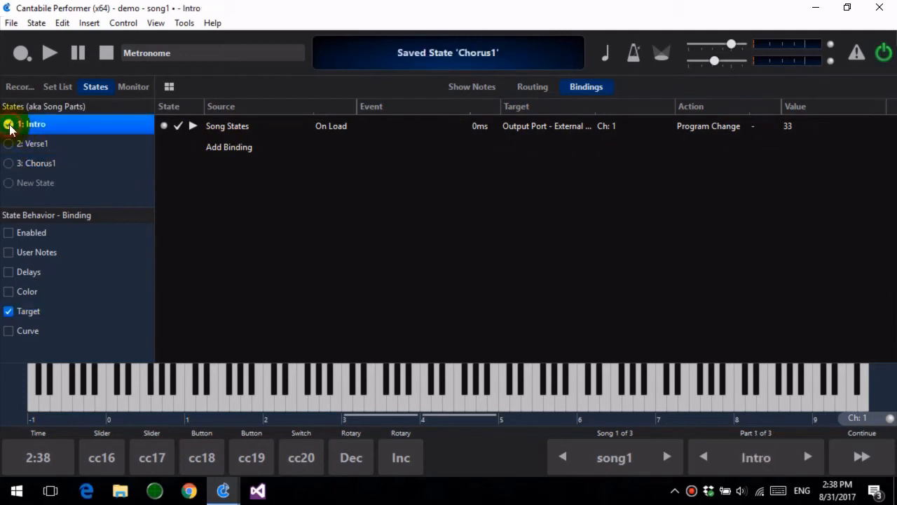
double_click(803, 127)
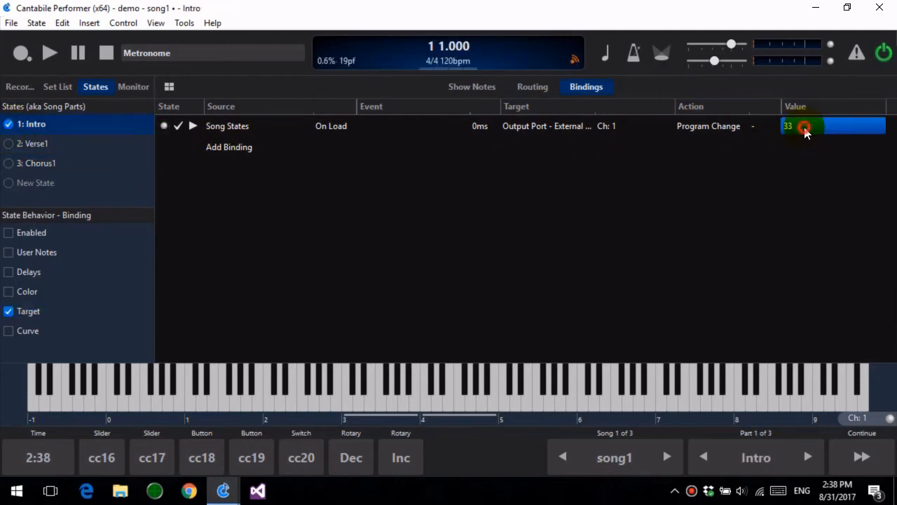
click(515, 266)
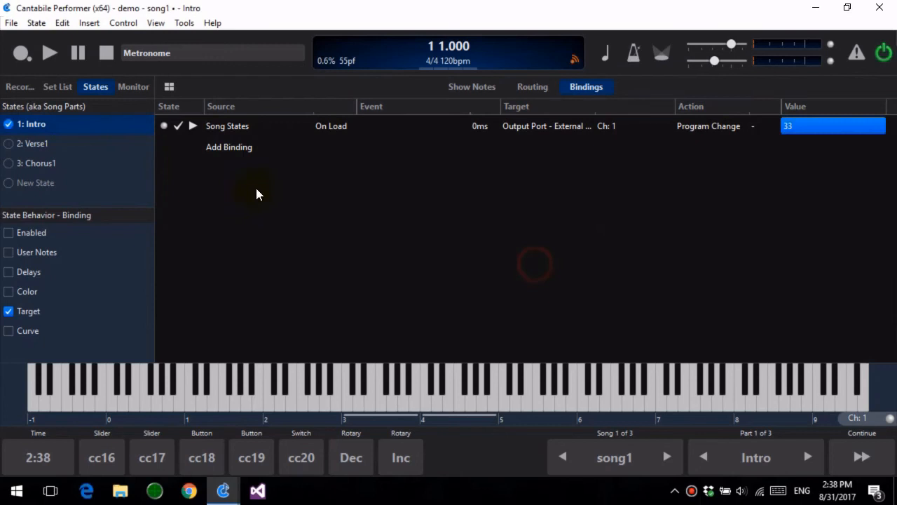
click(11, 144)
double_click(802, 126)
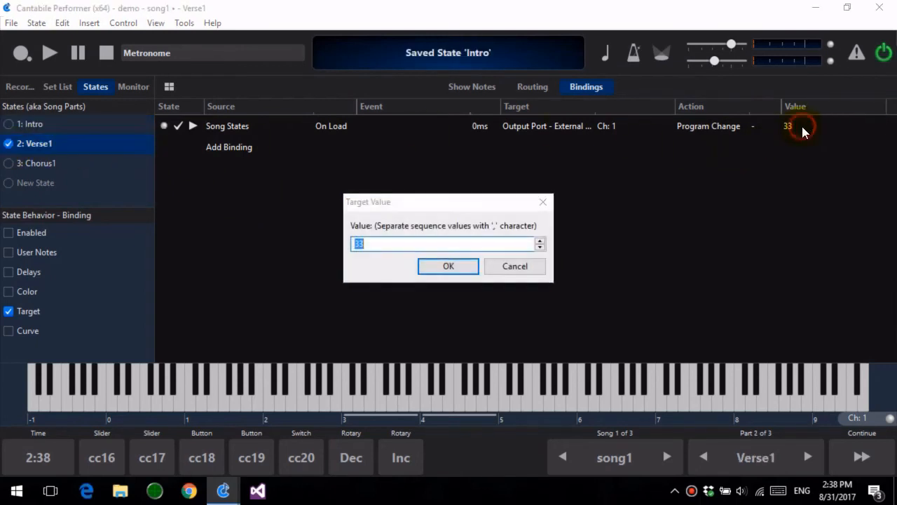
text(45)
key(Return)
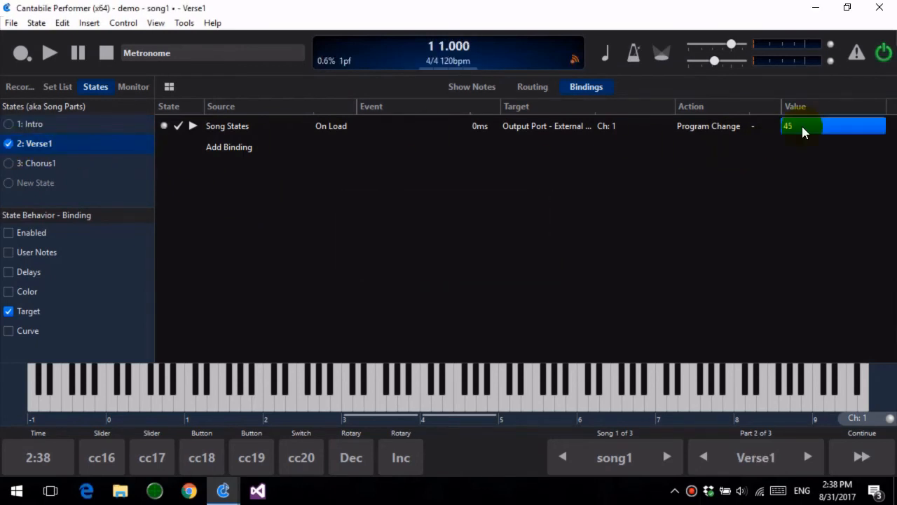
Load the Chorus1 state and set the binding's program change value to 78
click(8, 163)
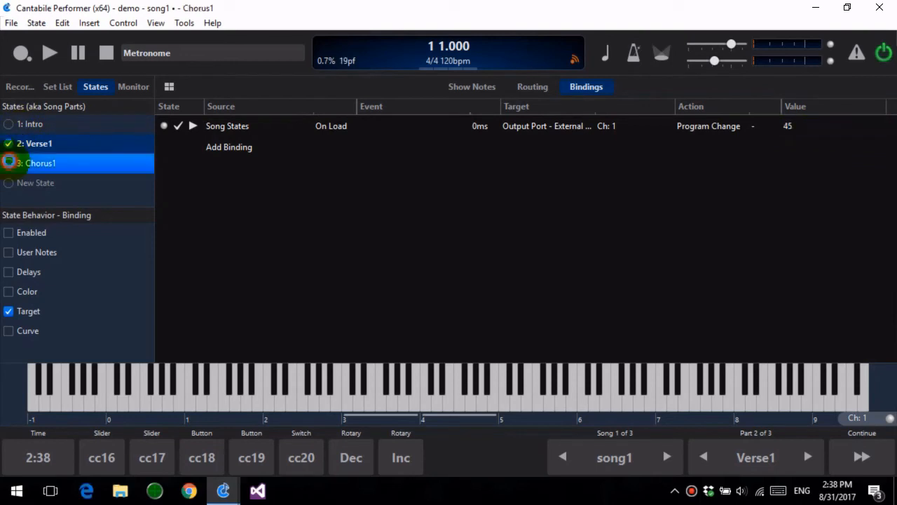
double_click(809, 128)
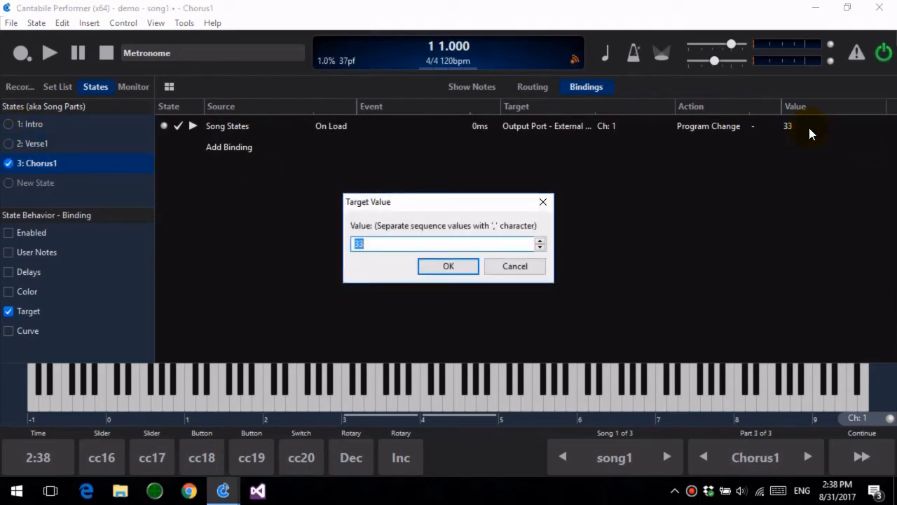
text(78)
key(Return)
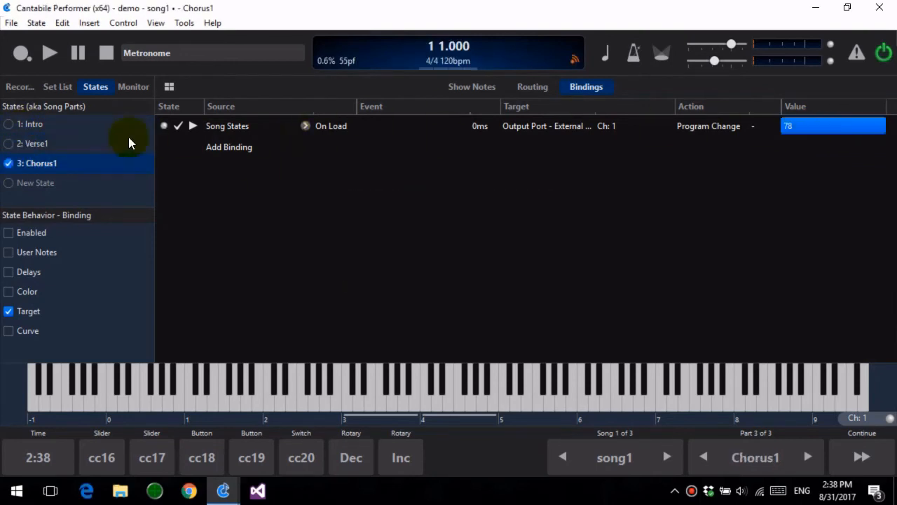
Shrink the main window, enlarge the states list and load Intro, Verse1 and Chorus1 in turn to check the logged program changes
double_click(495, 10)
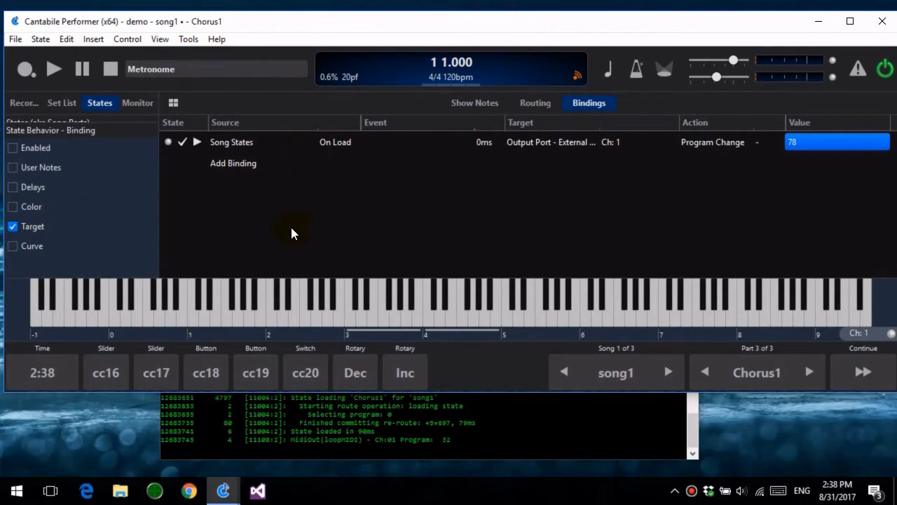
drag(92, 125, 94, 226)
click(13, 141)
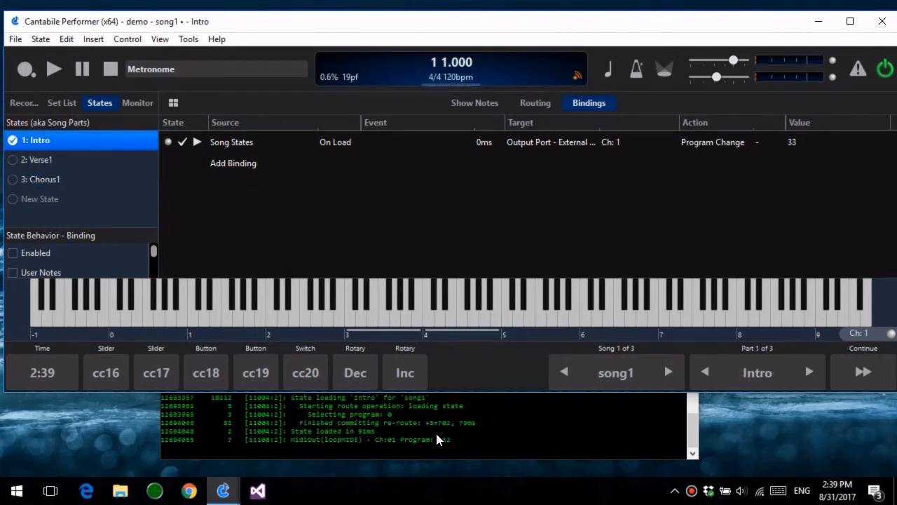
click(16, 160)
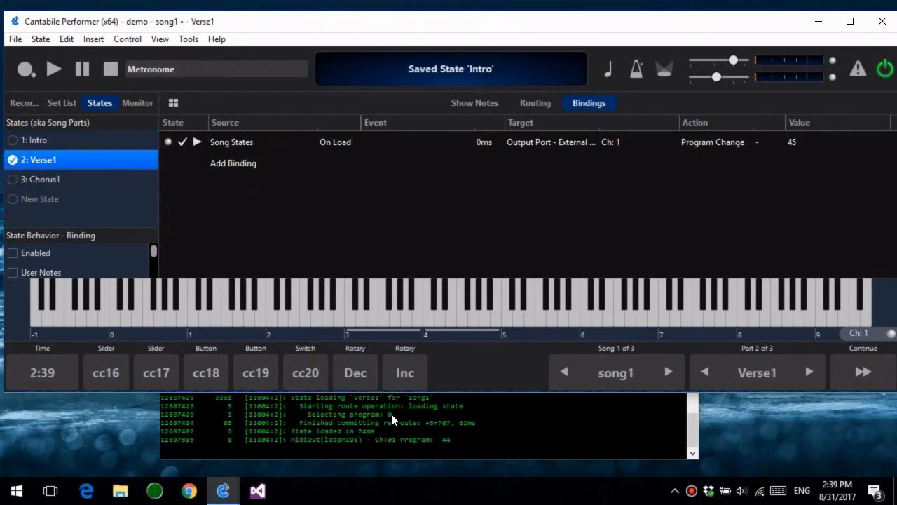
click(16, 179)
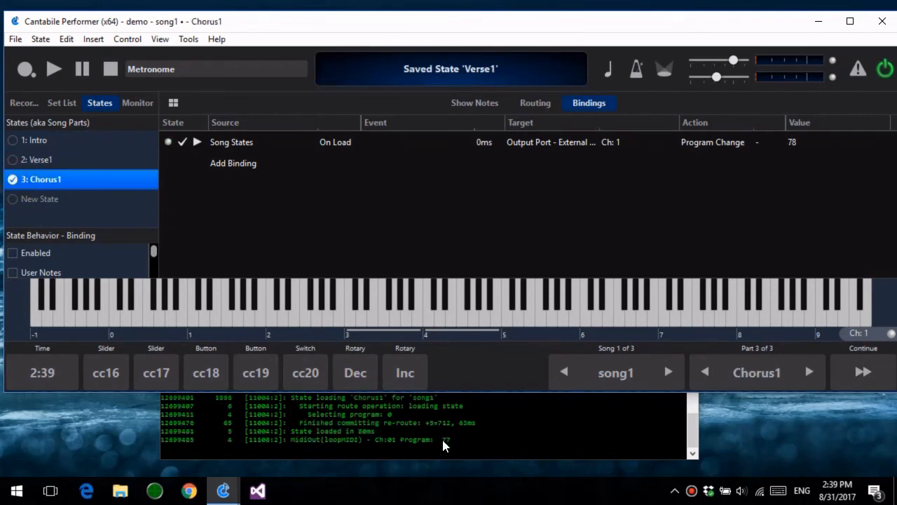
click(16, 160)
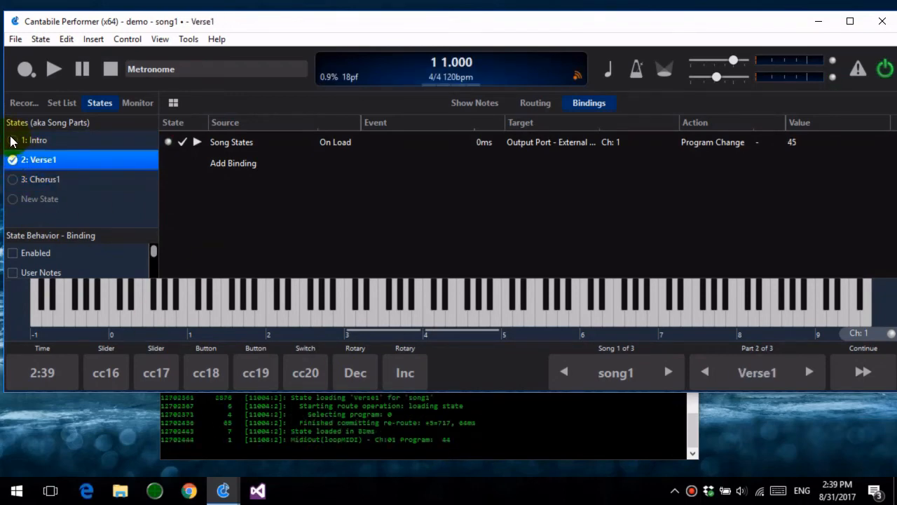
click(13, 140)
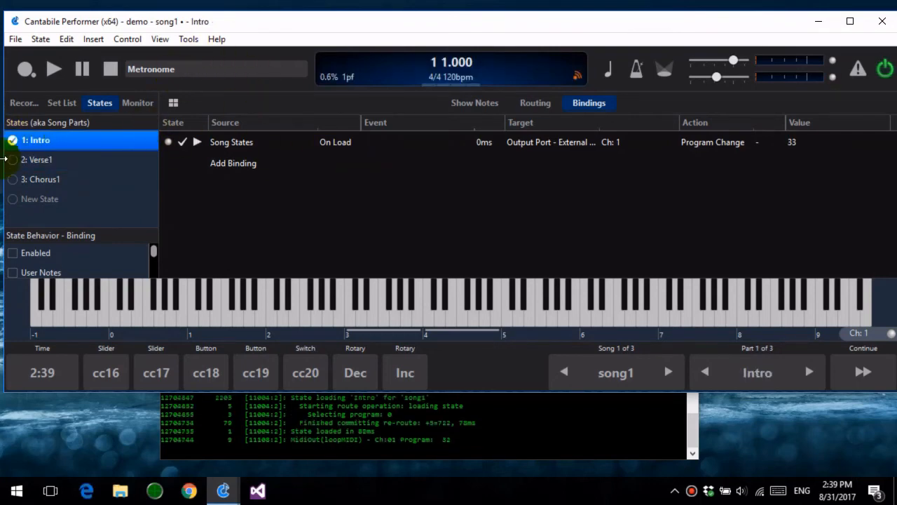
Load the Verse1 state, let the binding's Enabled setting vary by state, and disable the binding there
click(45, 163)
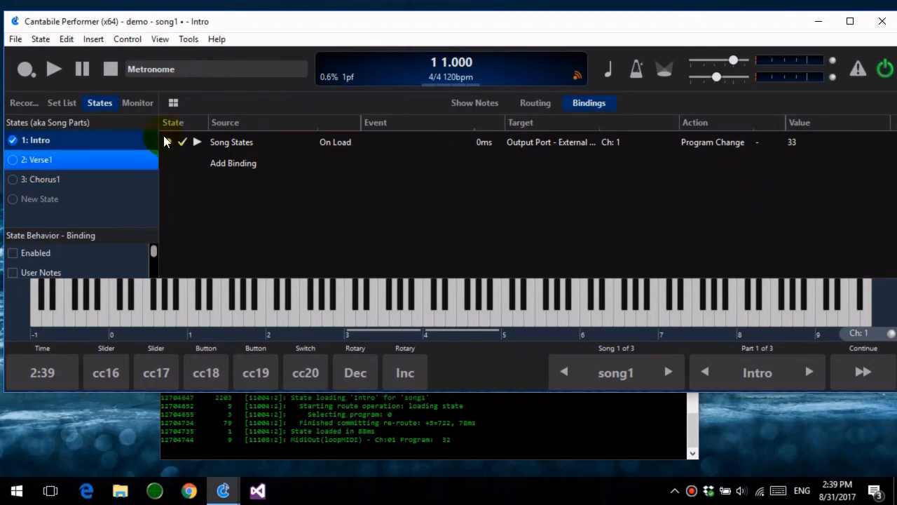
click(13, 160)
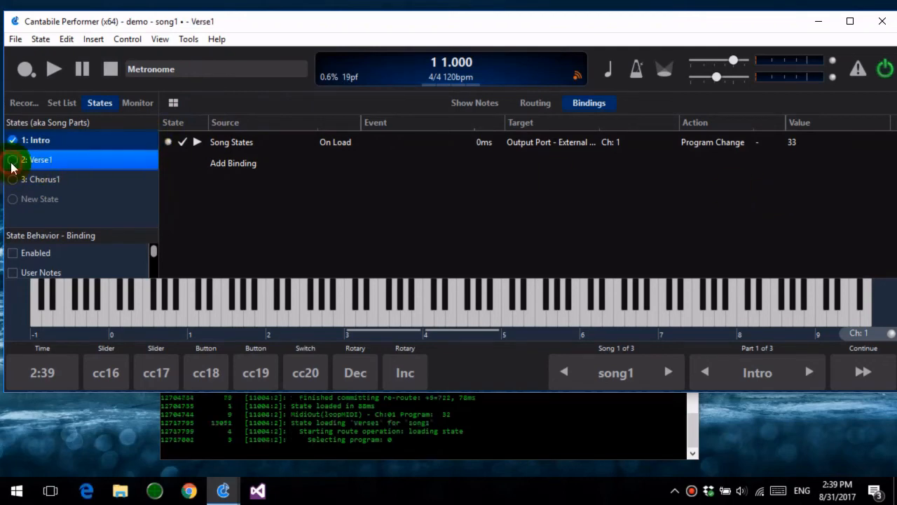
click(14, 256)
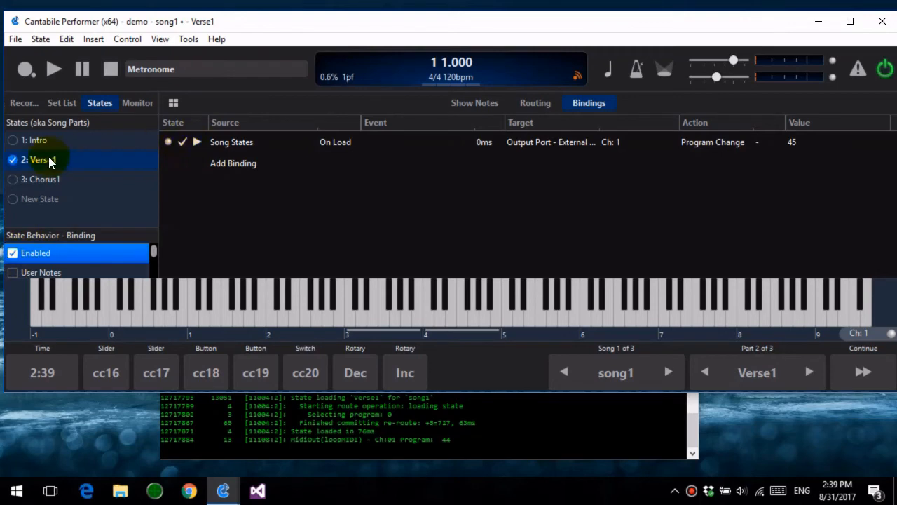
click(181, 142)
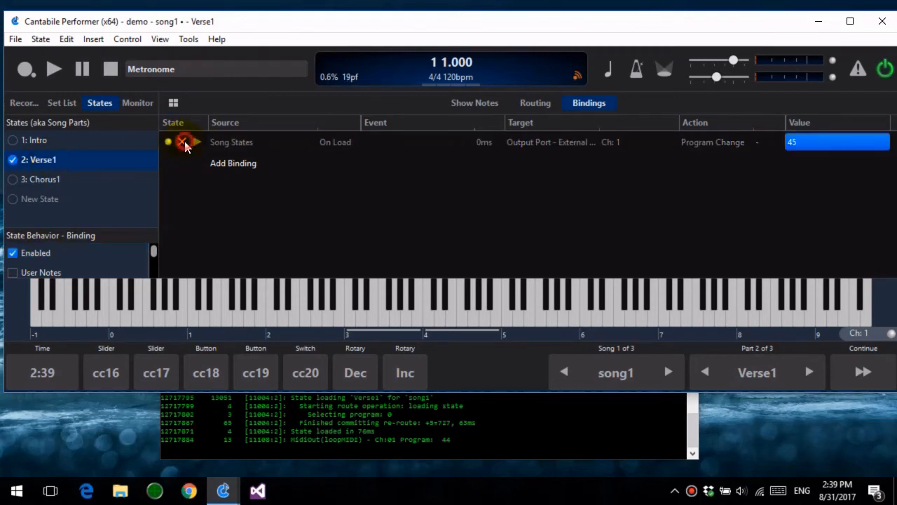
Load Intro, Verse1 and Chorus1 again to test the binding's per-state enabling in the log
click(13, 141)
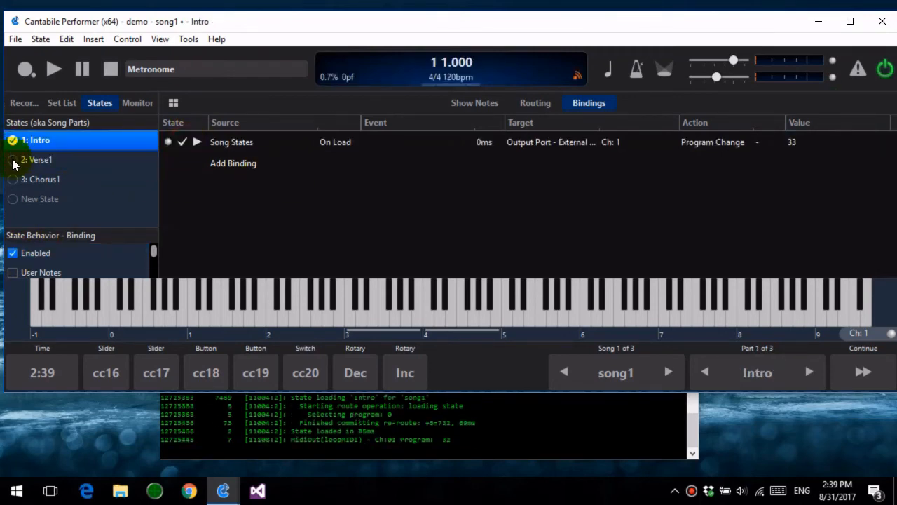
click(13, 160)
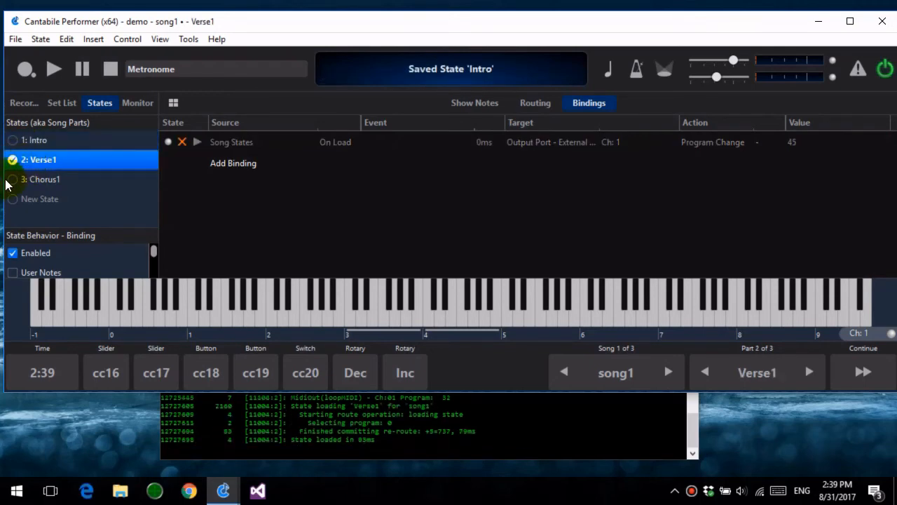
click(12, 180)
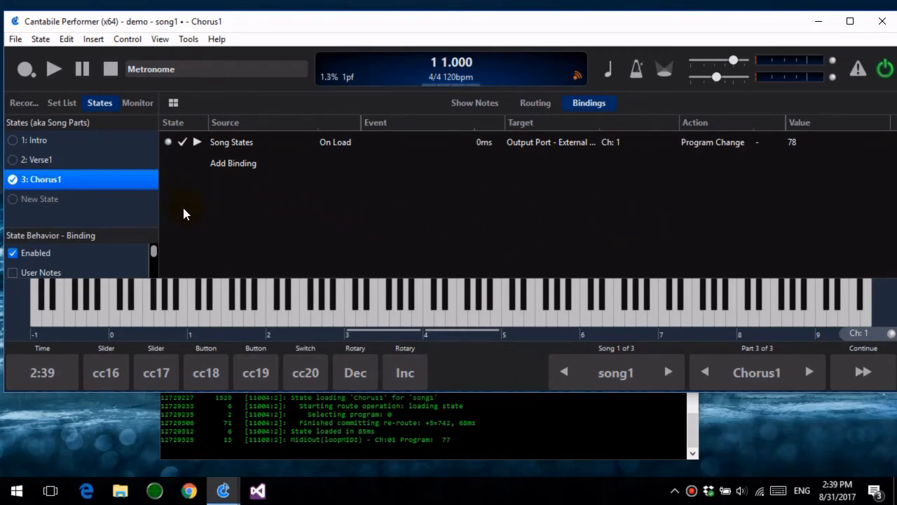
Maximize the window, set the binding's target to External Script, and open its Execute External Program settings without entering a command
double_click(370, 22)
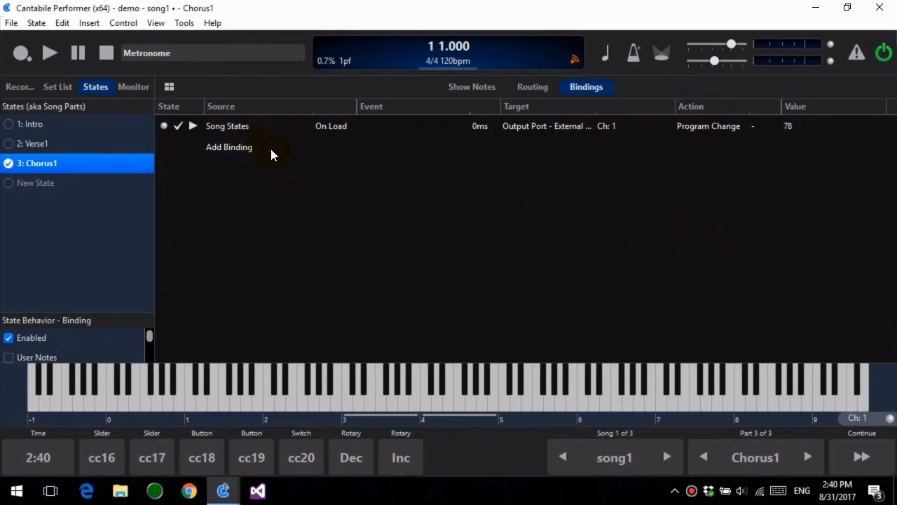
click(559, 127)
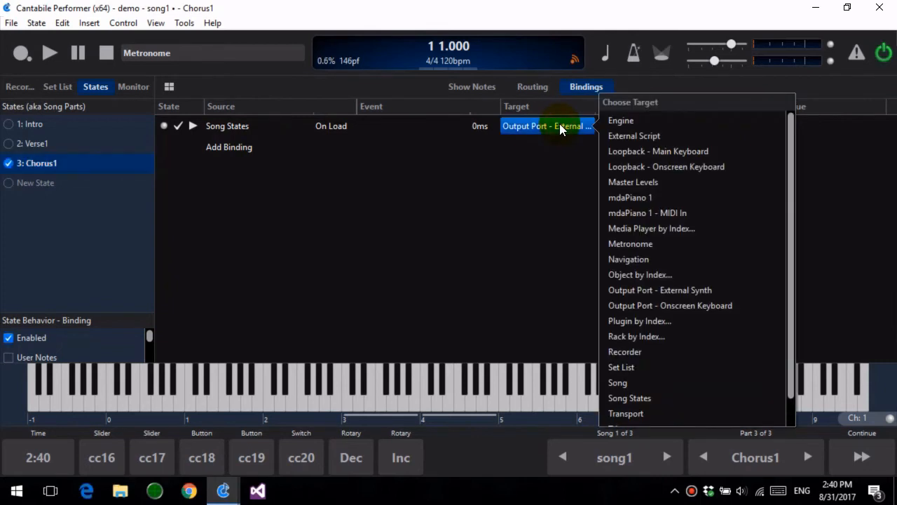
click(635, 136)
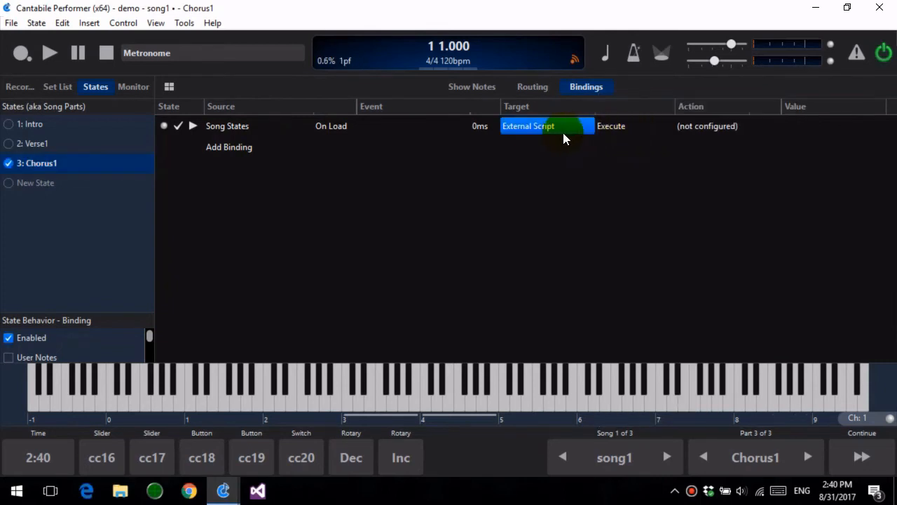
click(703, 134)
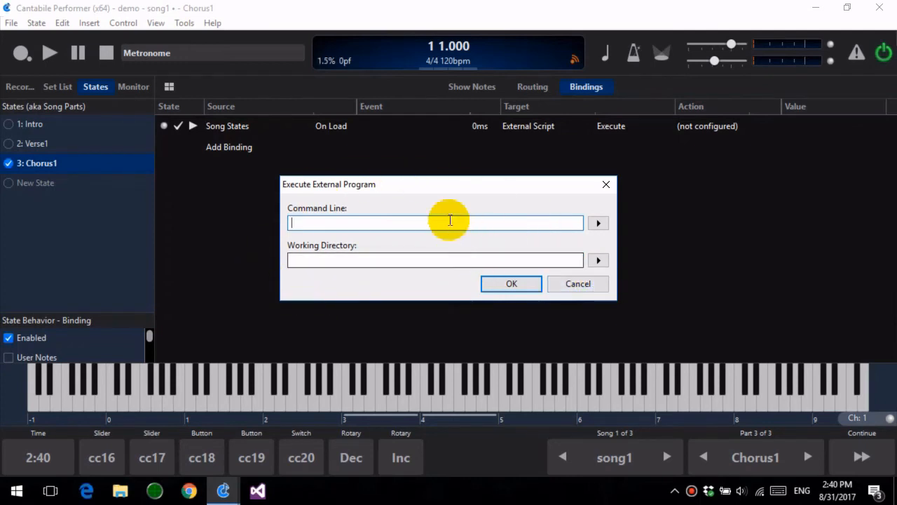
click(573, 289)
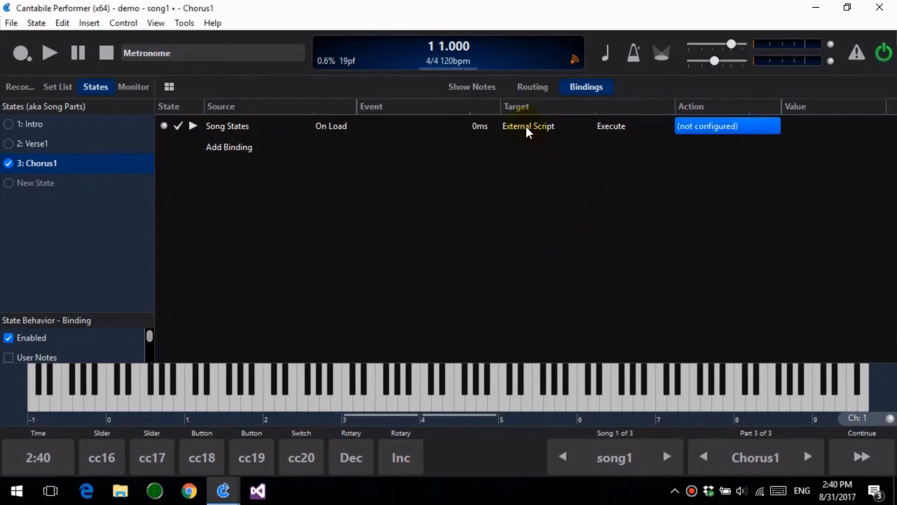
Set the binding's target to Output Port - External Synth and its action to SysEx
click(549, 126)
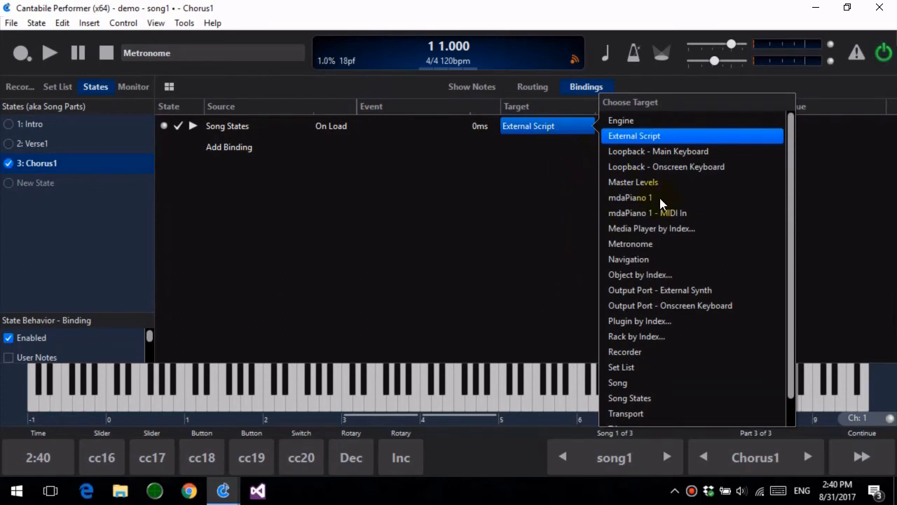
click(710, 290)
click(718, 128)
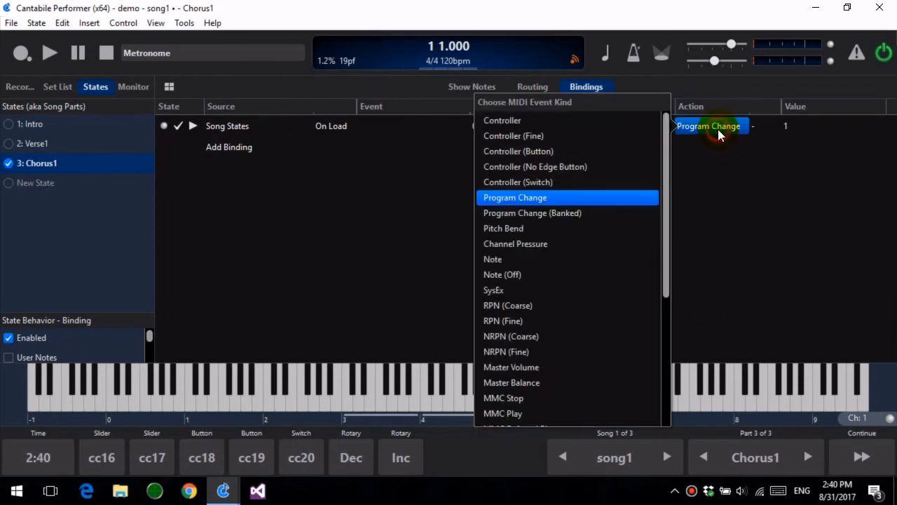
click(504, 288)
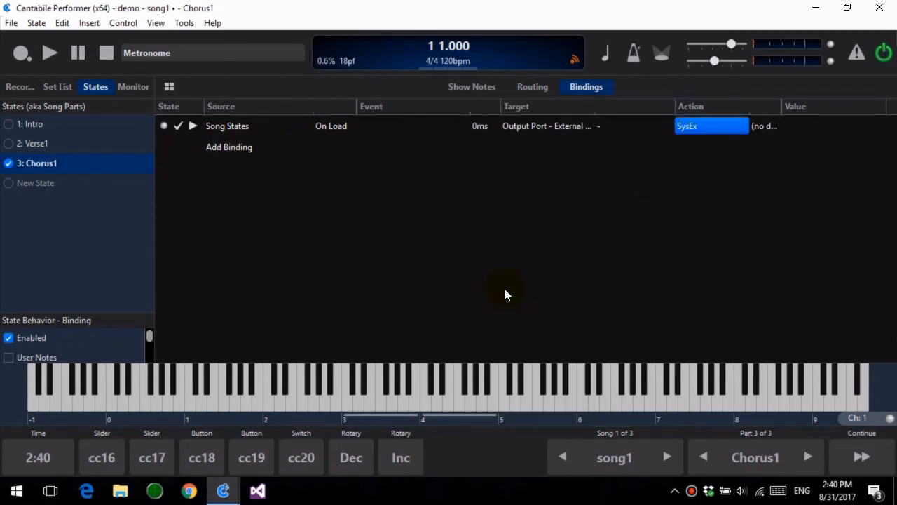
Try "F7 00 00 00 F0" in quotes as the binding's sys-ex data, and clear the entry
click(762, 127)
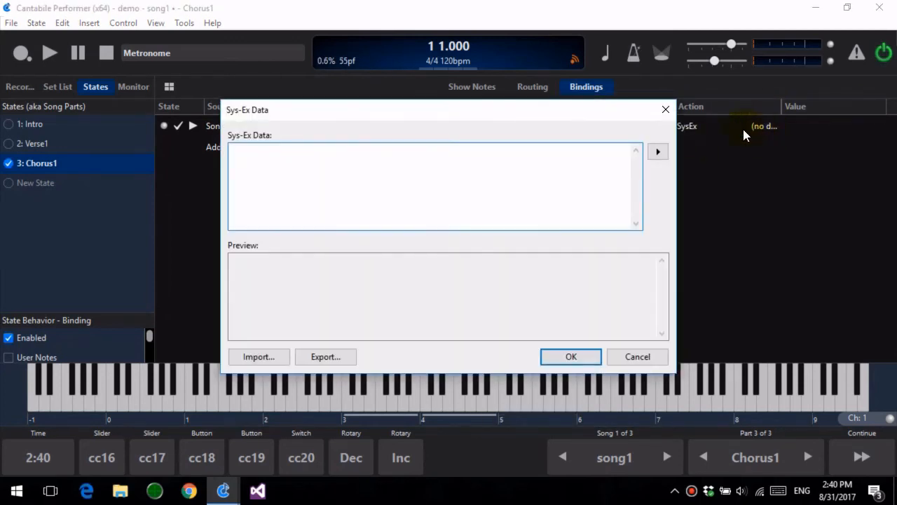
text("F)
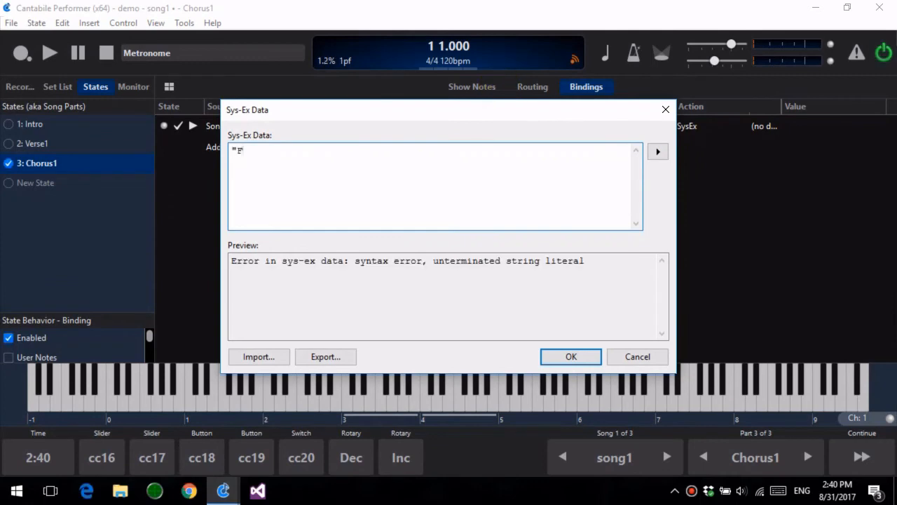
text(7 00 00 00 F0")
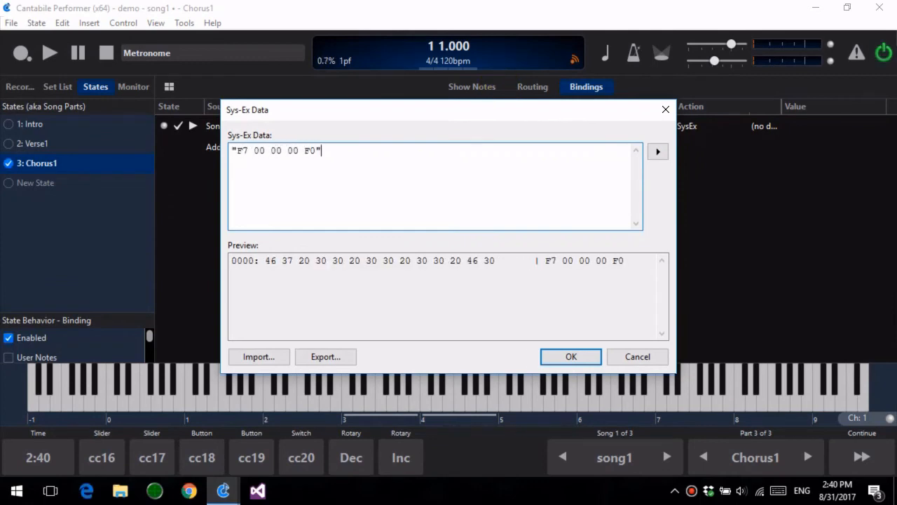
drag(330, 149, 142, 160)
key(BackSpace)
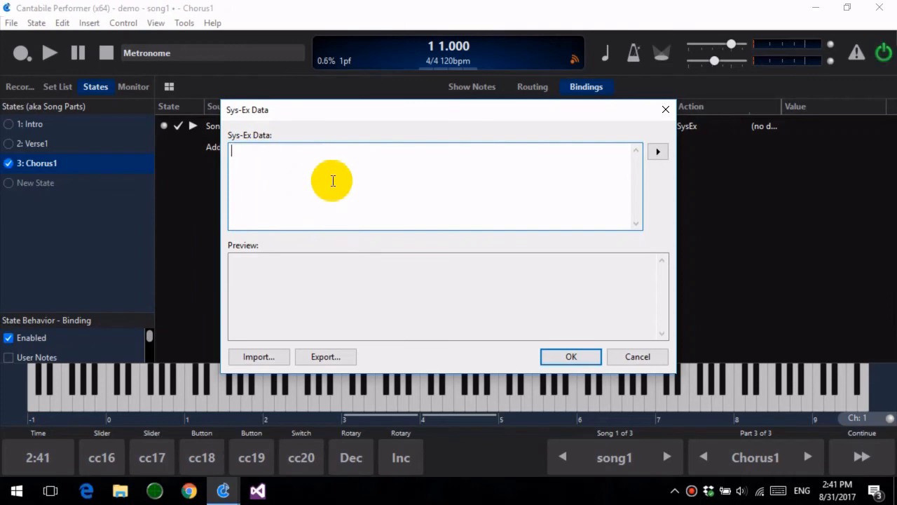
Review the available sys-ex expression functions and their online help page, and leave the sys-ex data without changes
click(659, 152)
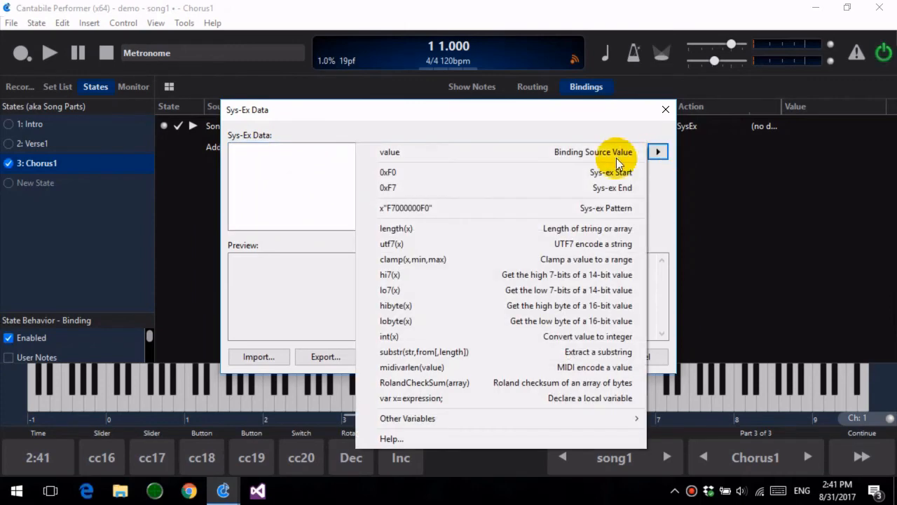
click(428, 440)
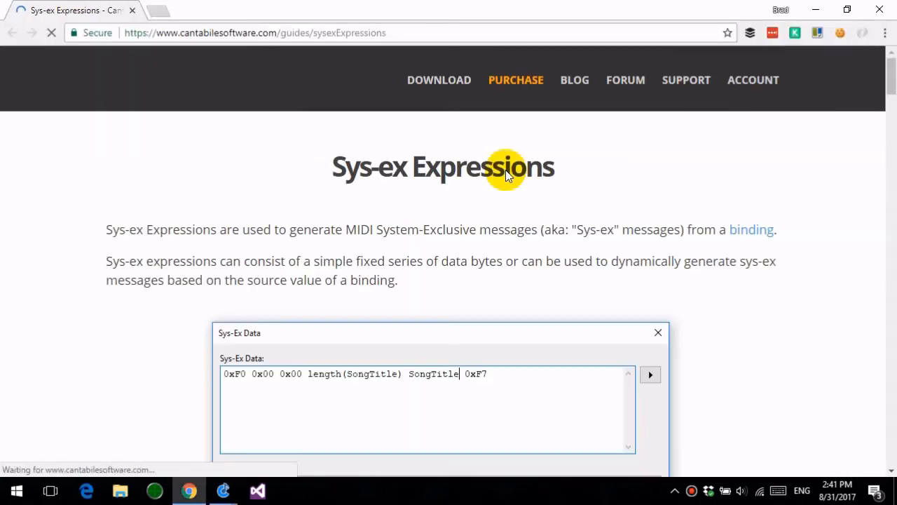
scroll(505, 170, down, 10)
scroll(505, 169, down, 10)
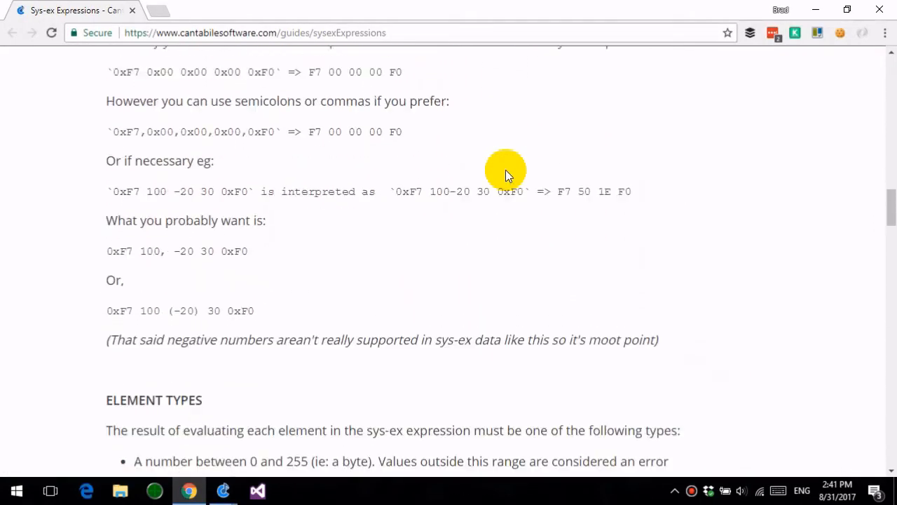
click(880, 10)
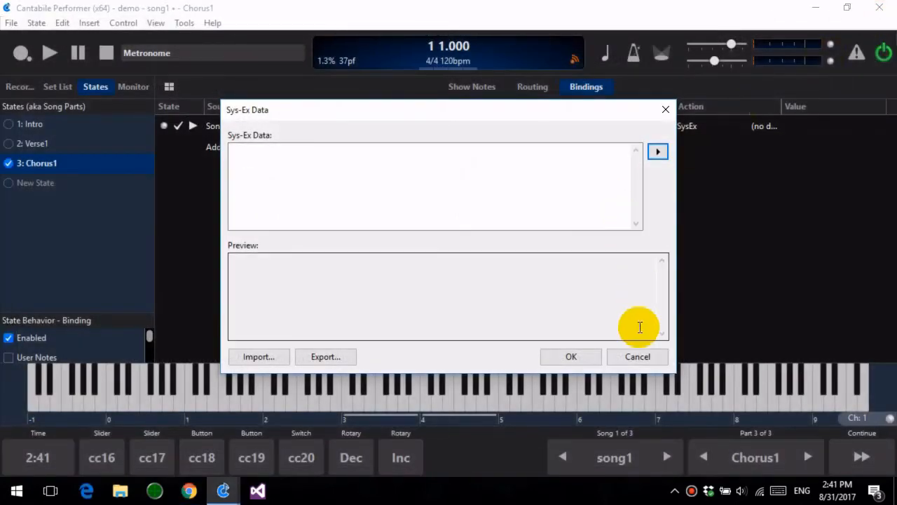
click(638, 357)
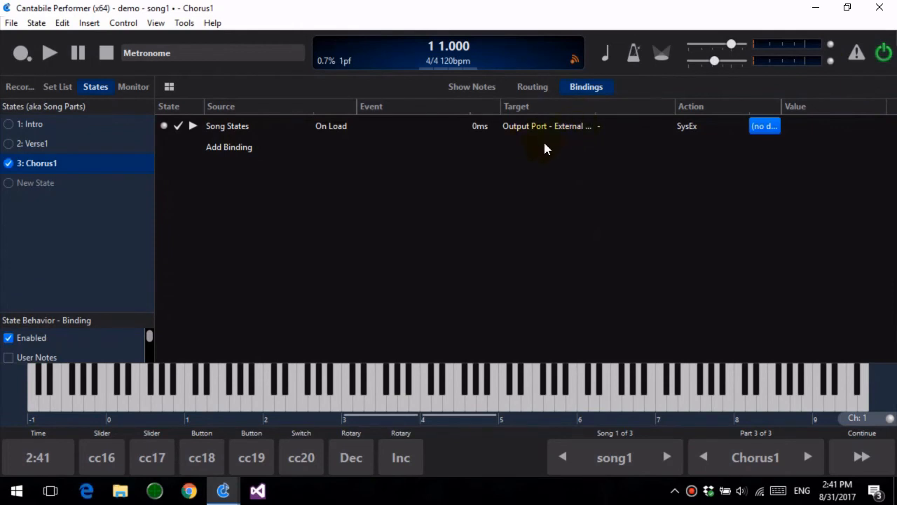
Delete the Song States On Load binding and switch to the song's routing
click(255, 130)
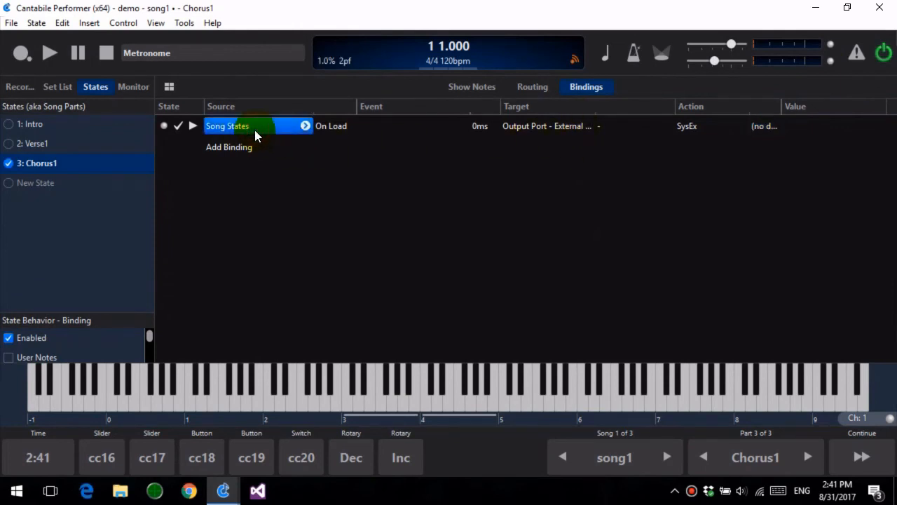
key(Delete)
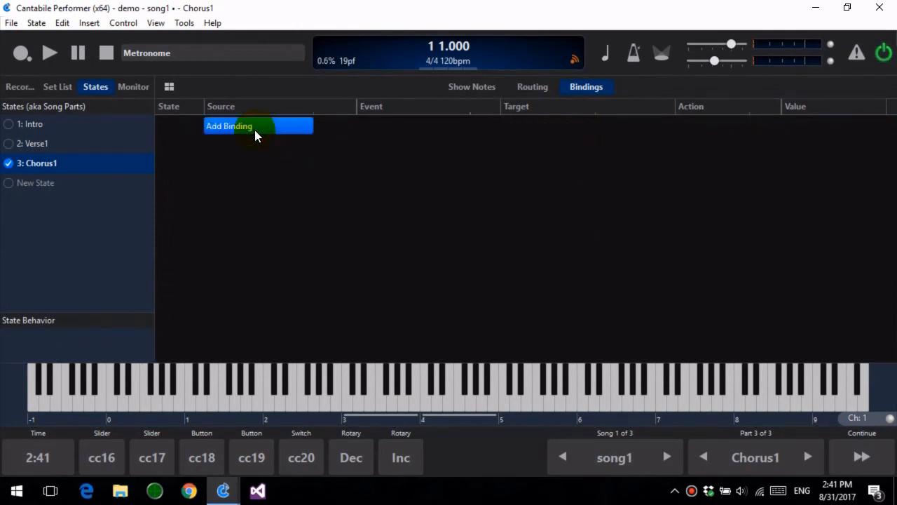
click(531, 89)
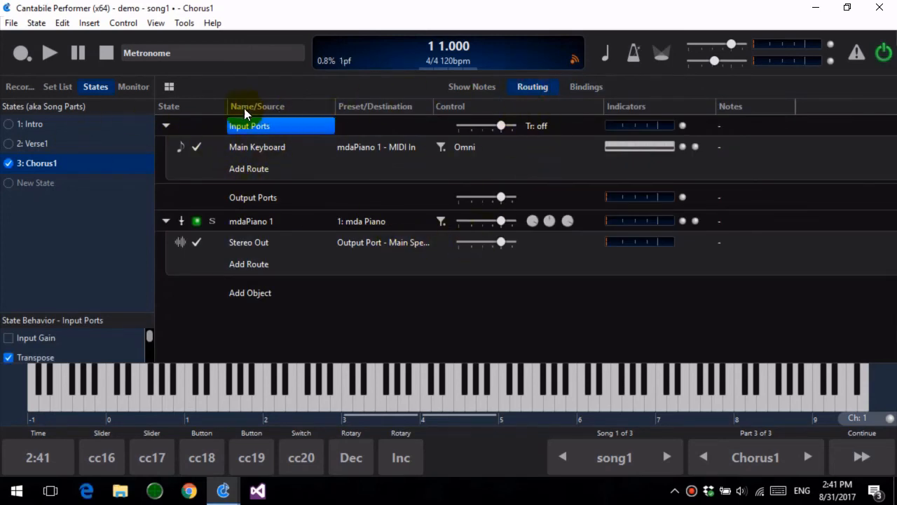
click(157, 25)
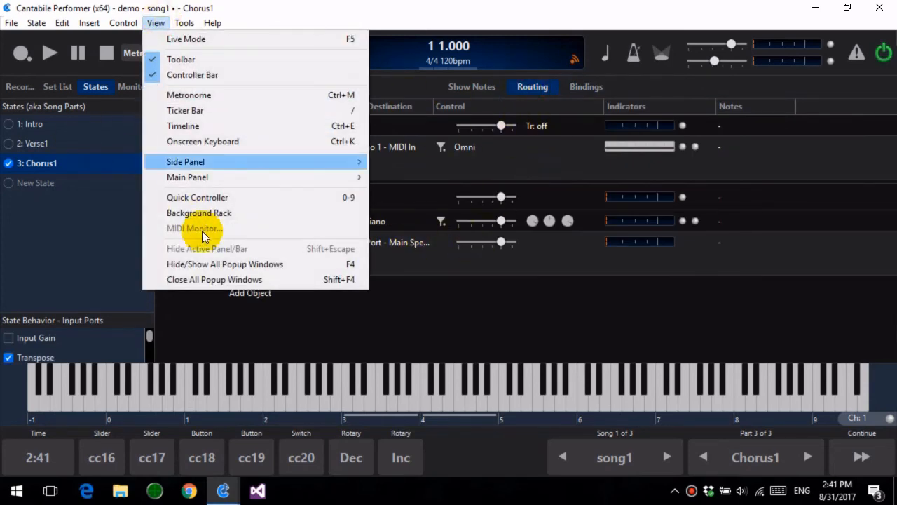
key(Escape)
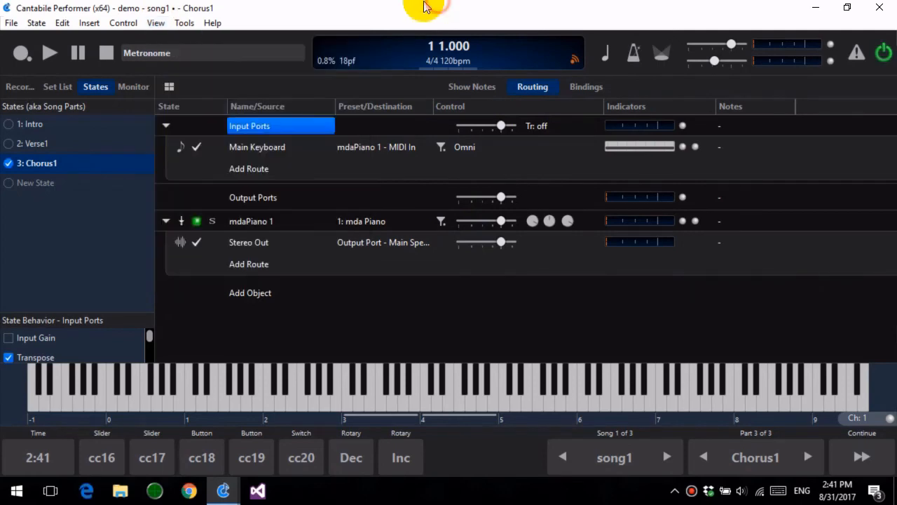
Add a new linked rack named test to the song
click(276, 291)
click(279, 301)
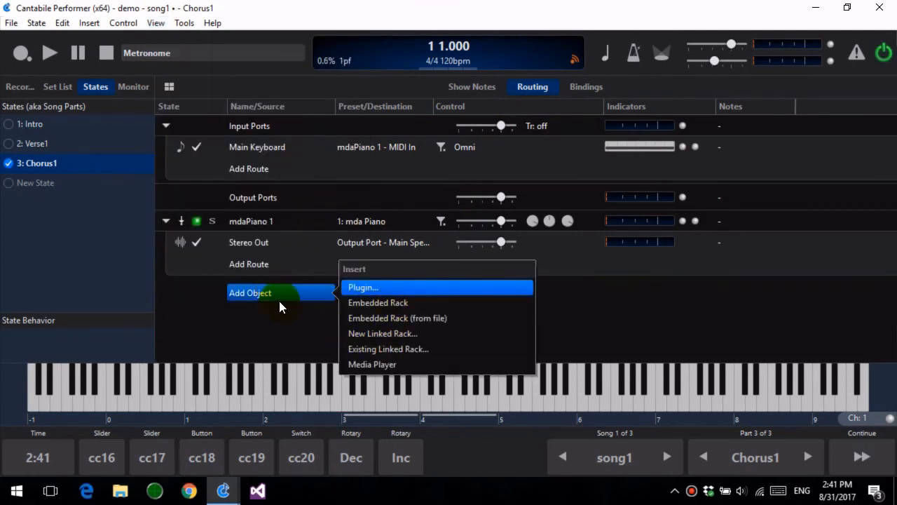
click(415, 334)
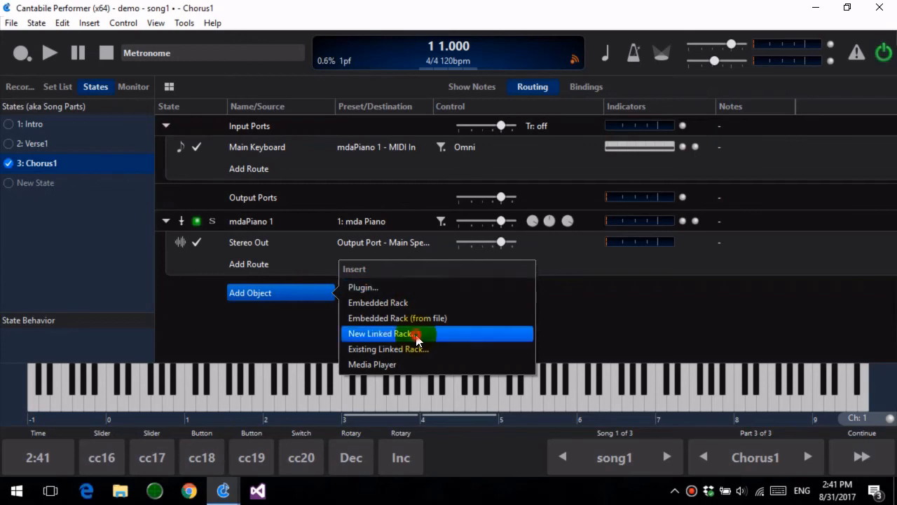
text(test)
key(Return)
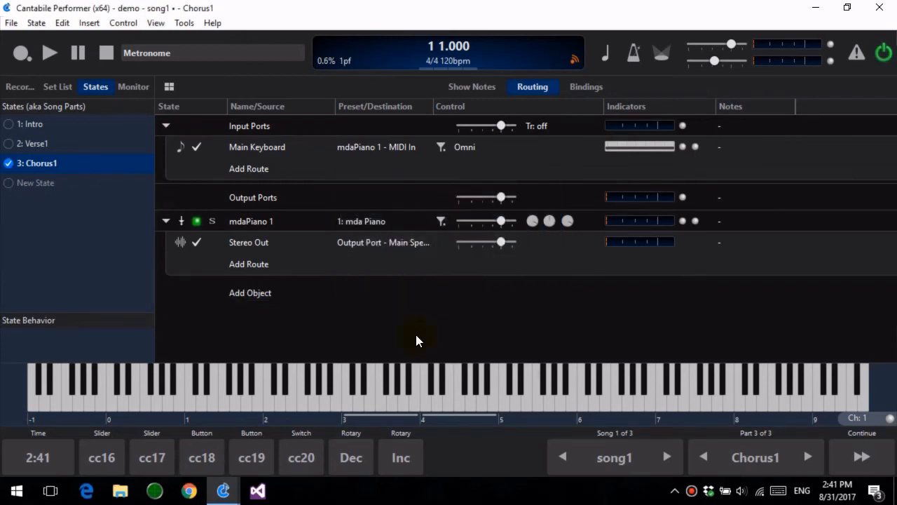
Open the test rack's bindings and add a binding with Input Port - Rack: MIDI In as its source
double_click(289, 311)
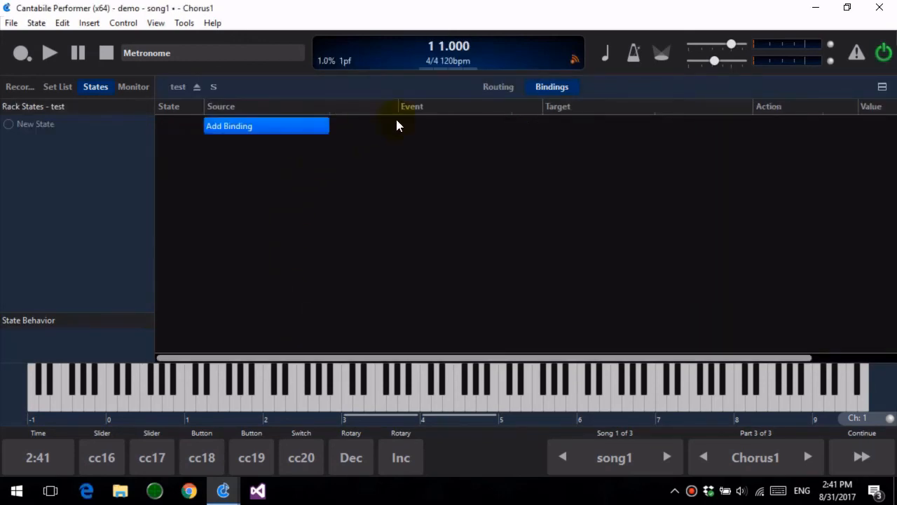
click(516, 86)
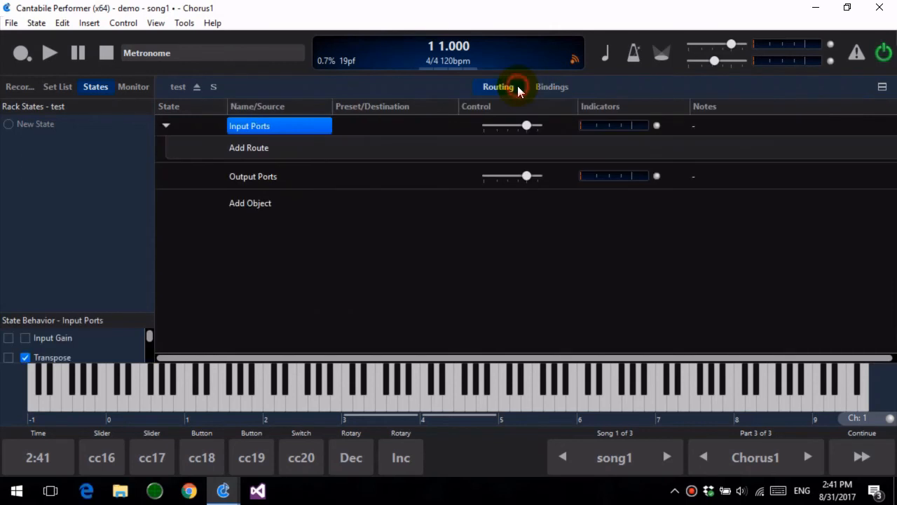
click(559, 91)
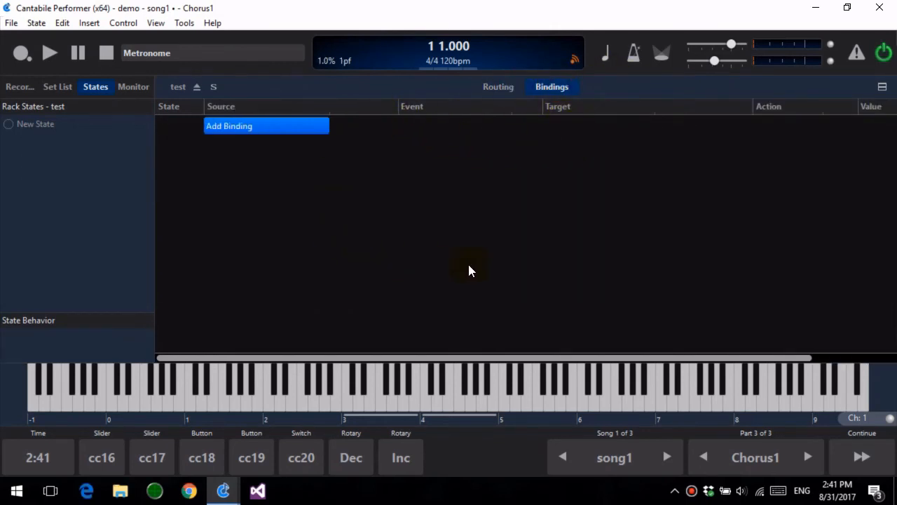
click(297, 125)
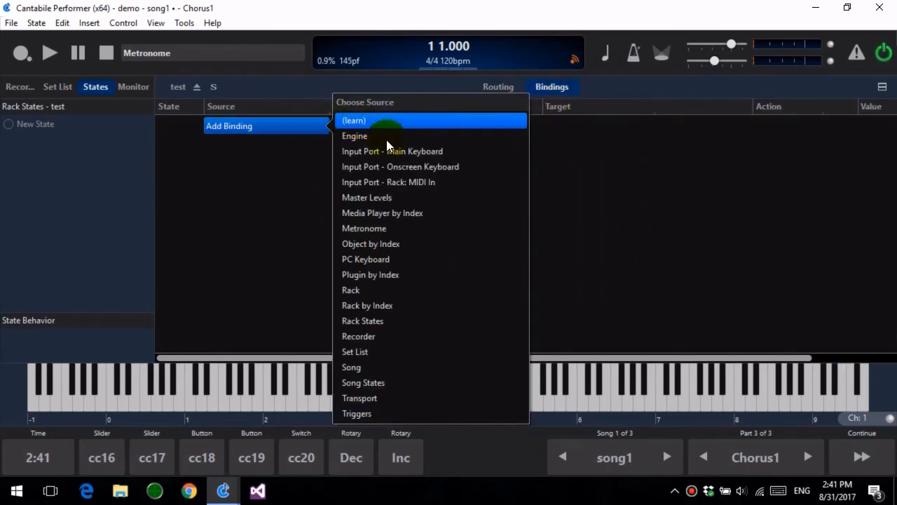
click(430, 184)
click(436, 136)
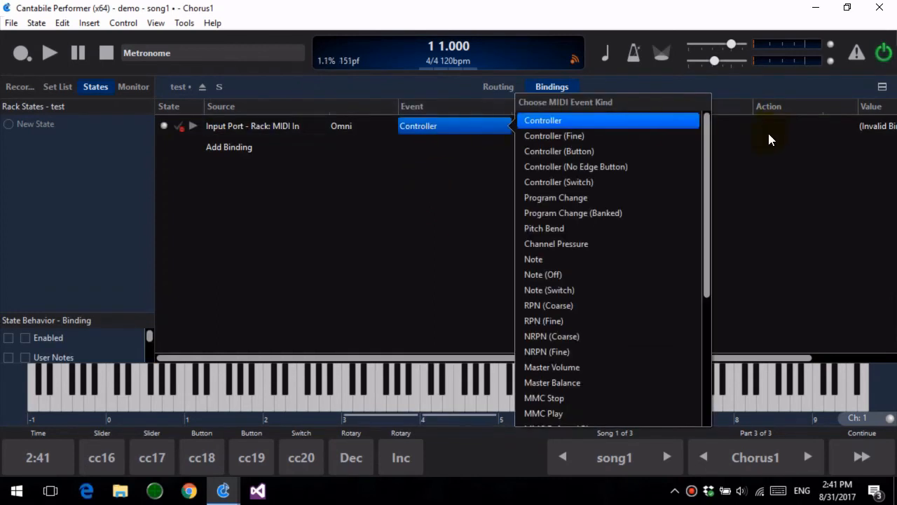
click(792, 225)
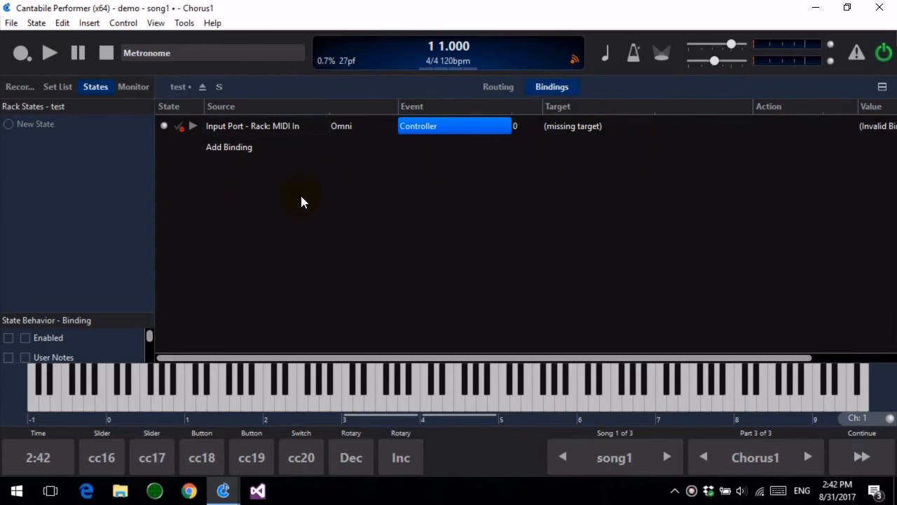
Return from the test rack to the song's routing and delete the rack from the song
click(201, 88)
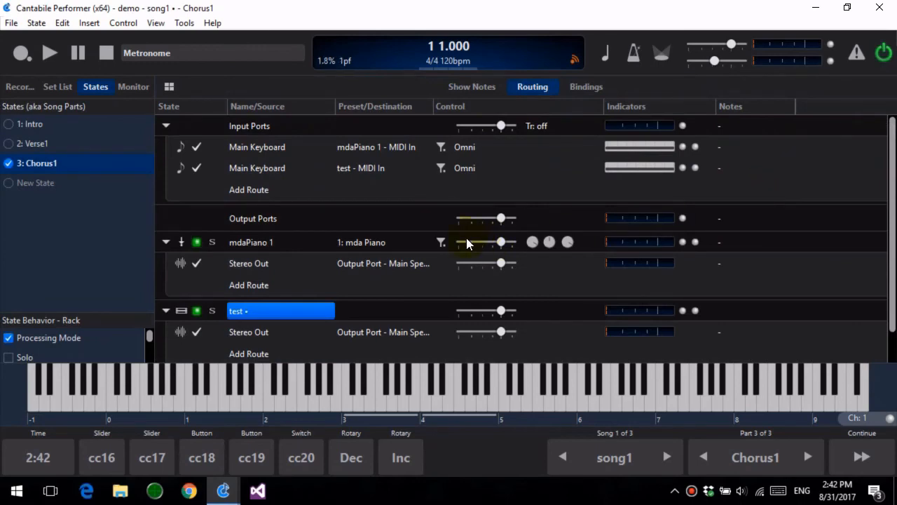
key(Delete)
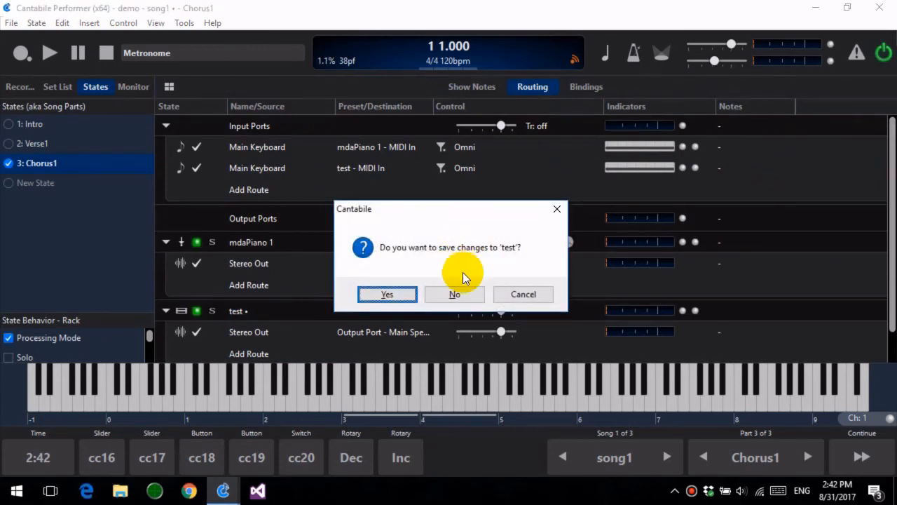
key(Escape)
right_click(270, 311)
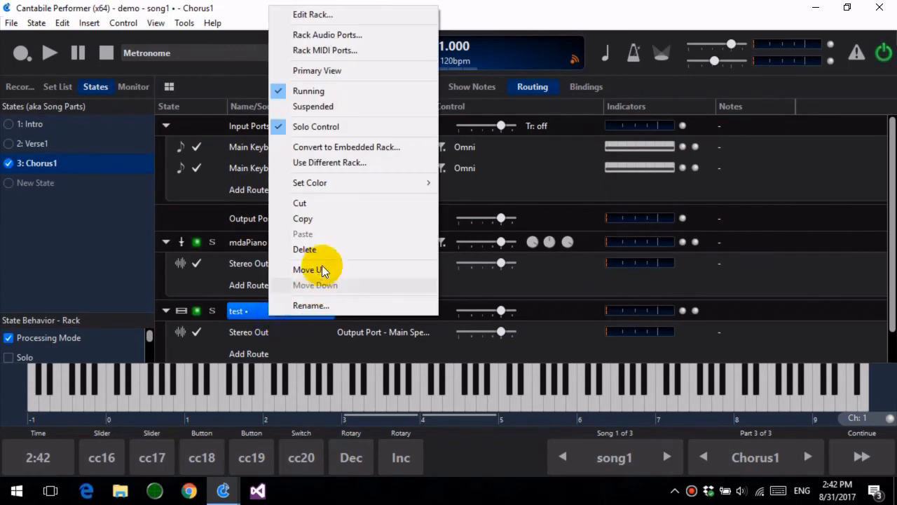
click(315, 250)
click(469, 296)
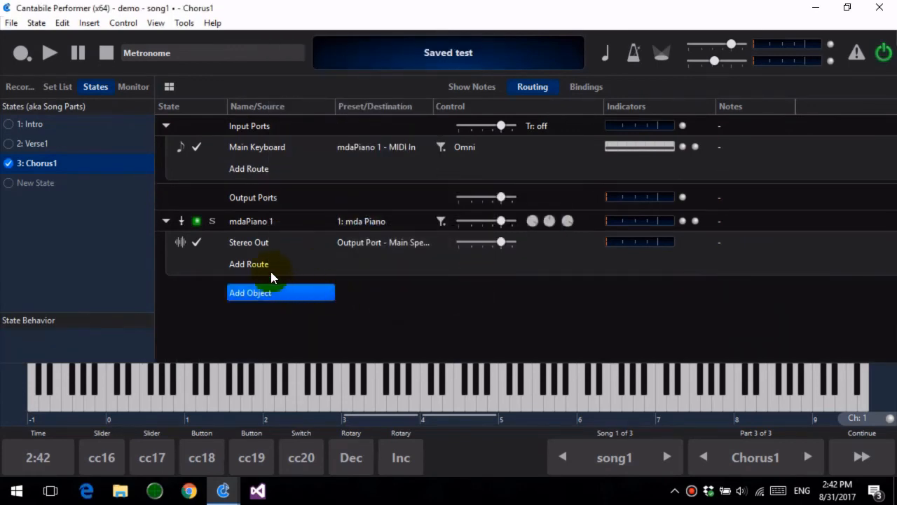
Learn a new binding in song1 from Controller 16 on Input Port - Main Keyboard channel 1
click(280, 148)
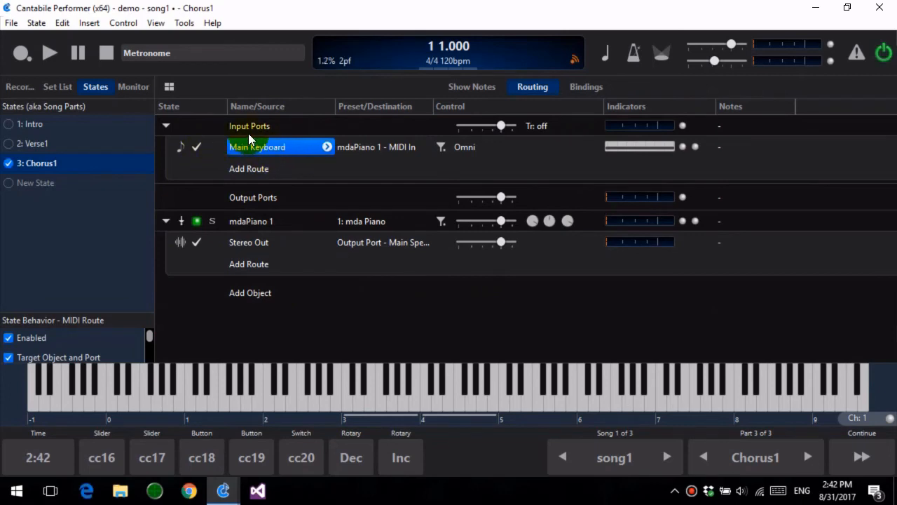
click(589, 88)
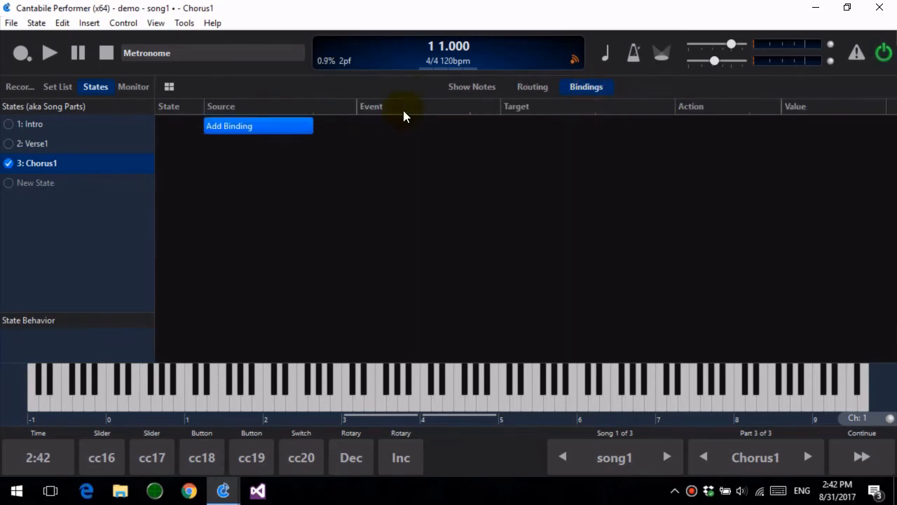
click(298, 125)
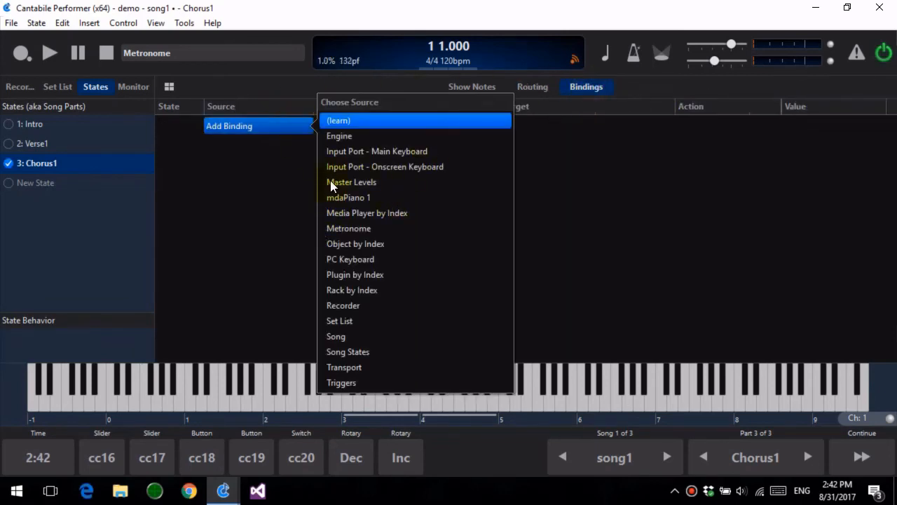
click(338, 120)
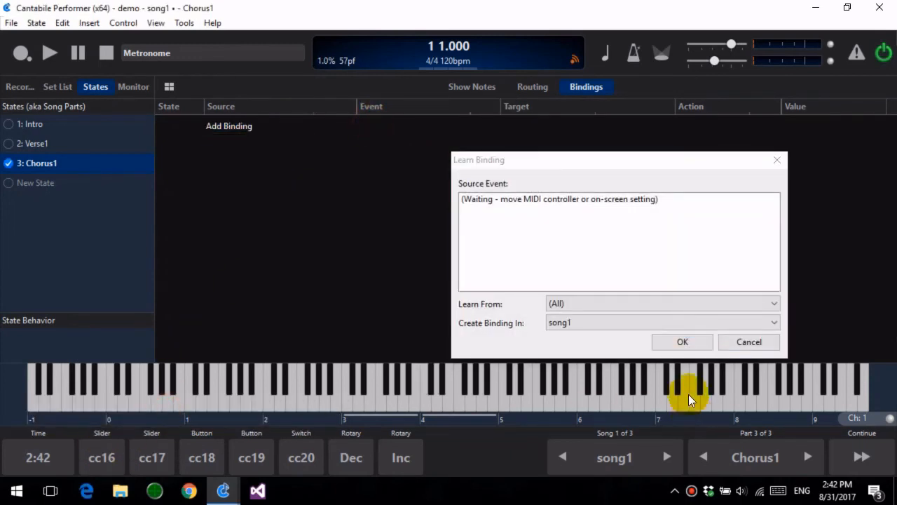
click(678, 341)
click(489, 295)
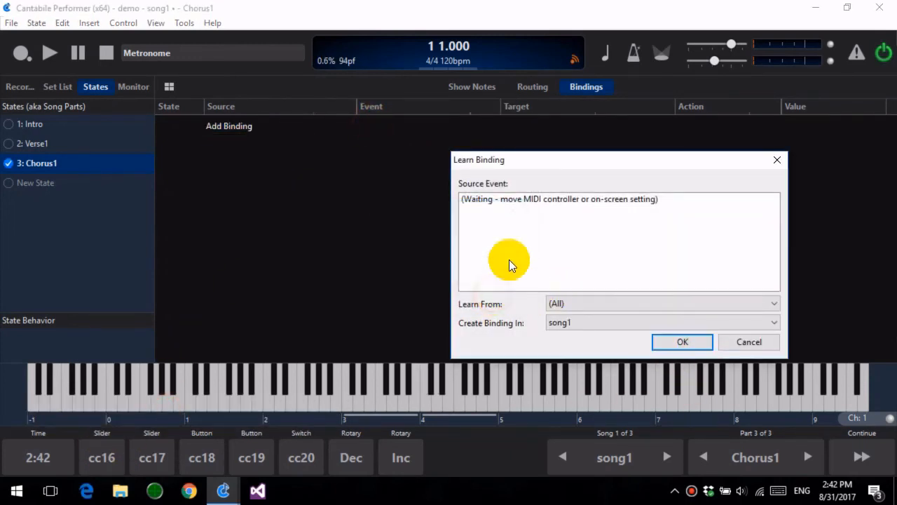
drag(102, 457, 168, 410)
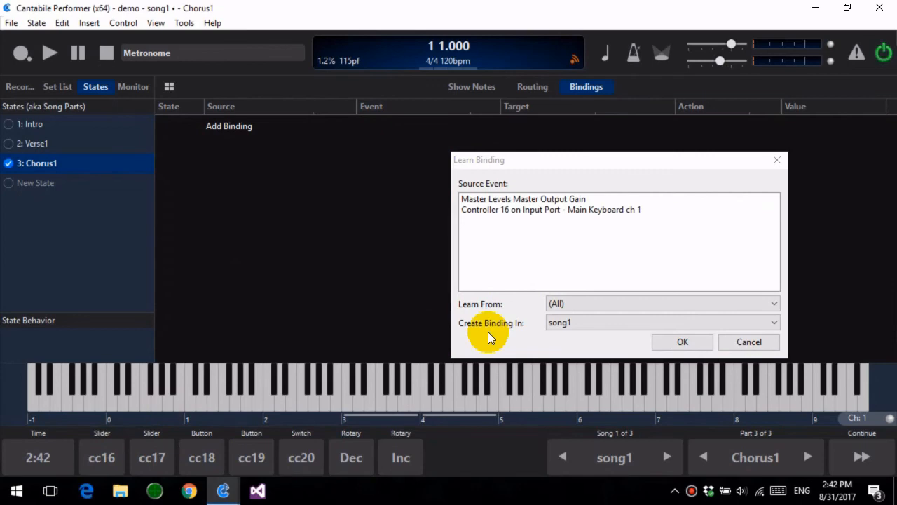
click(571, 210)
click(682, 342)
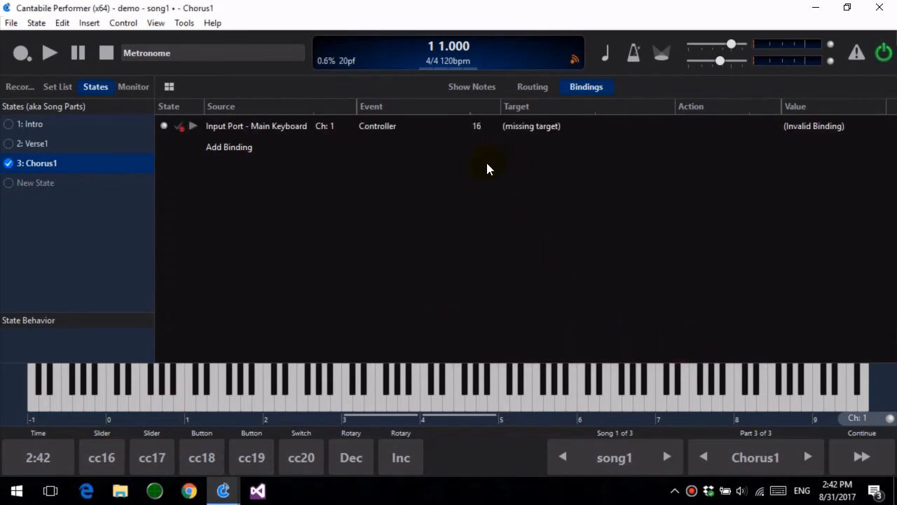
Delete all bindings from the Background Rack and return to the song's bindings
click(156, 23)
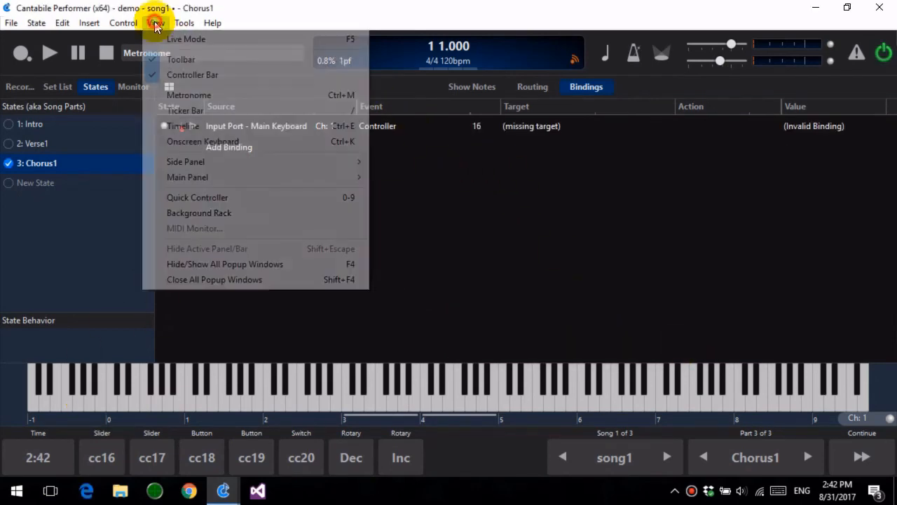
click(210, 211)
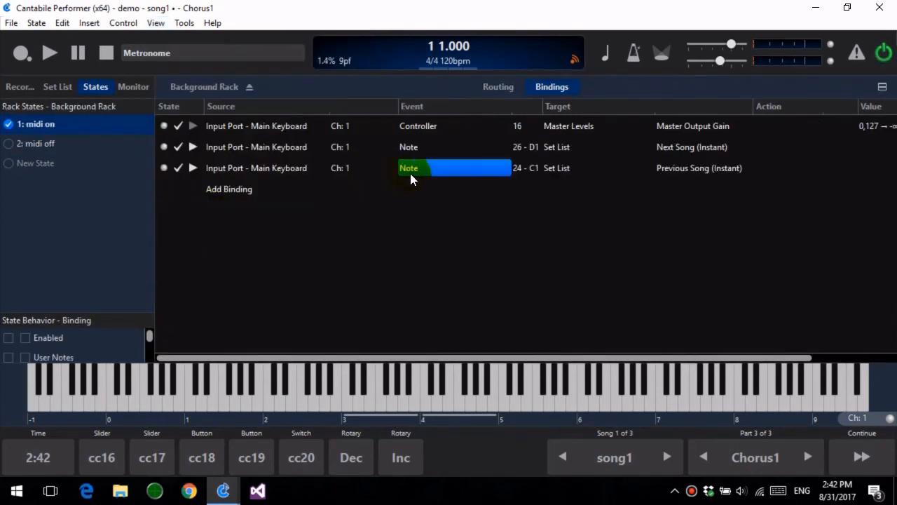
click(383, 128)
key(ctrl+a)
key(Delete)
key(Return)
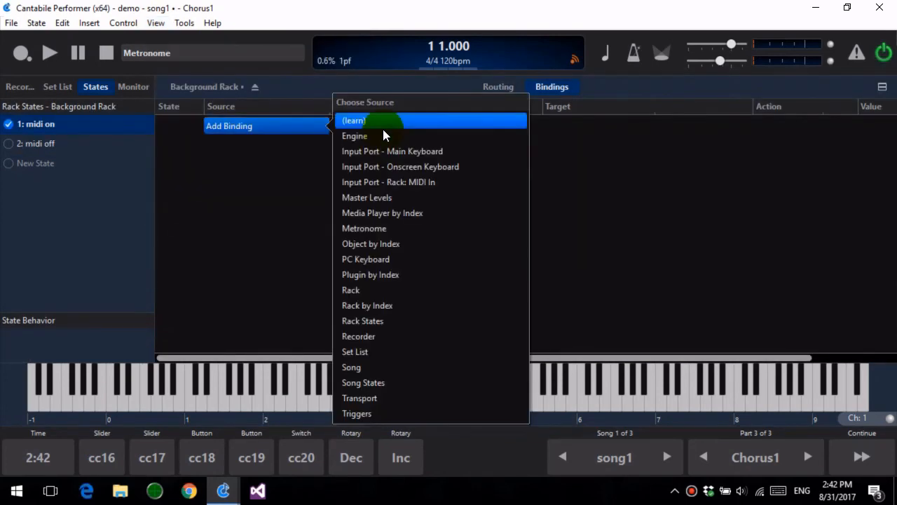
click(494, 54)
click(231, 88)
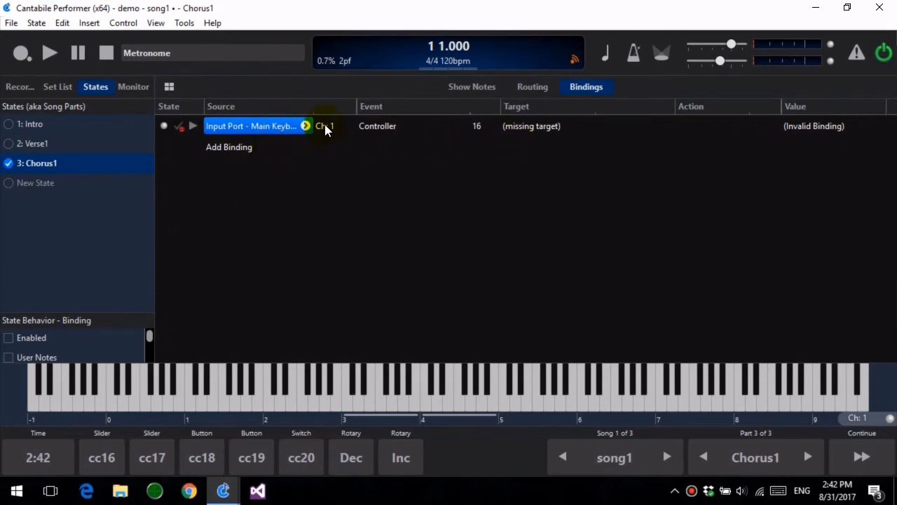
Widen the binding's source column and compare its available targets with the objects in the song's routing
drag(315, 110, 335, 110)
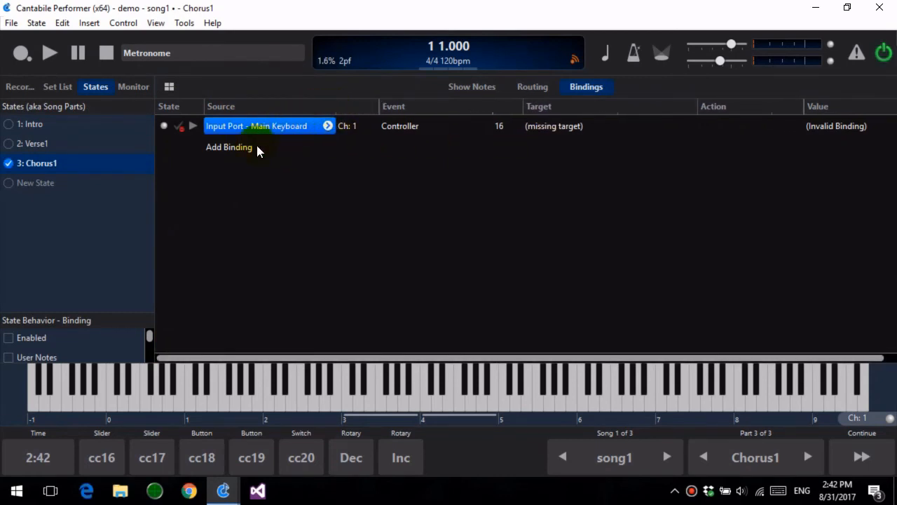
click(569, 126)
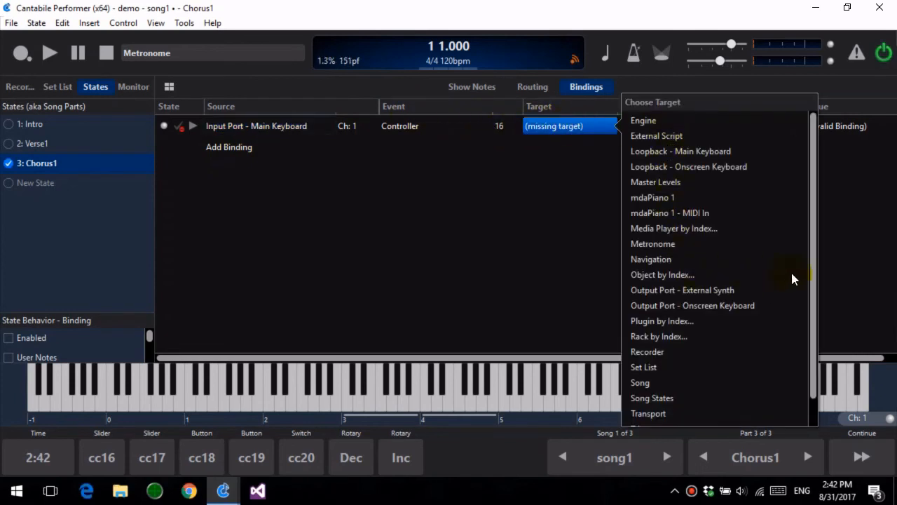
click(531, 87)
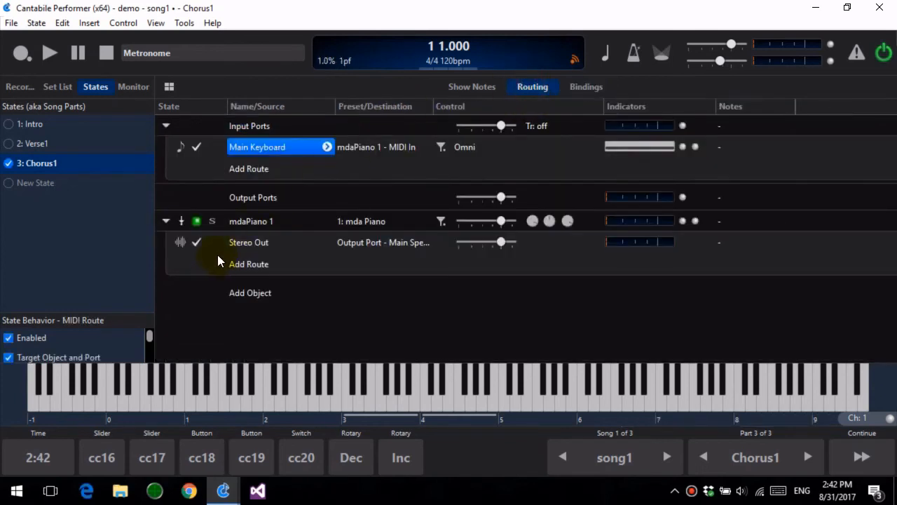
click(251, 222)
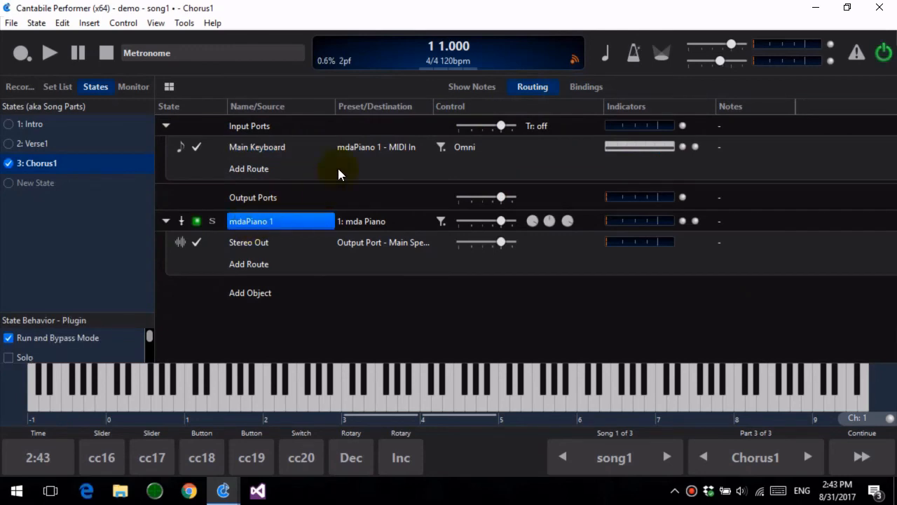
click(586, 87)
click(595, 126)
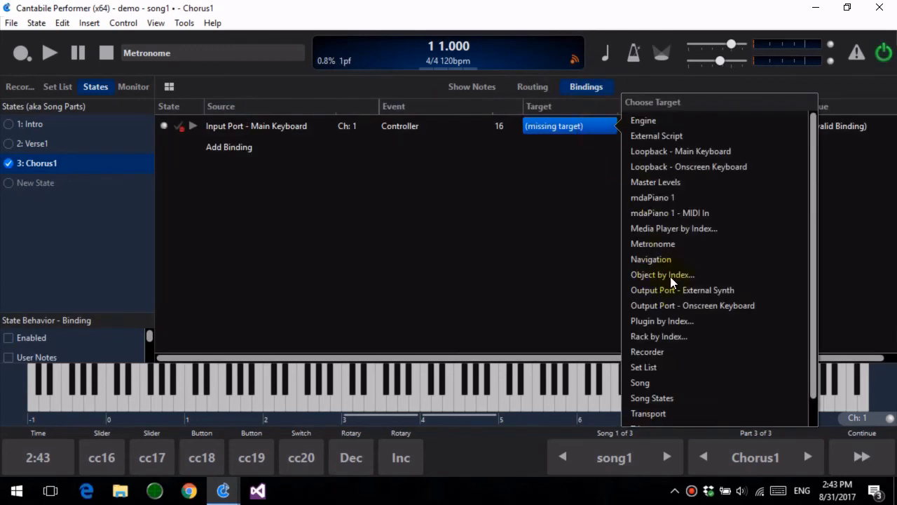
click(673, 199)
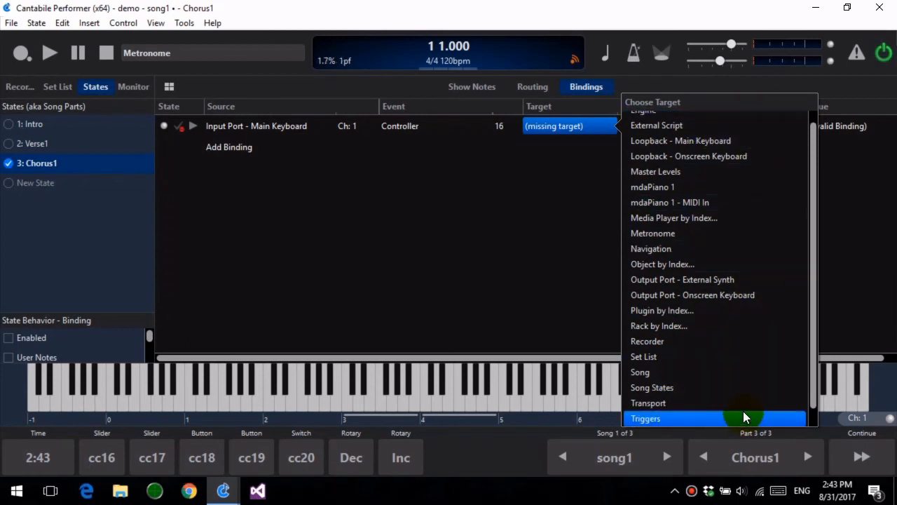
click(649, 218)
click(640, 271)
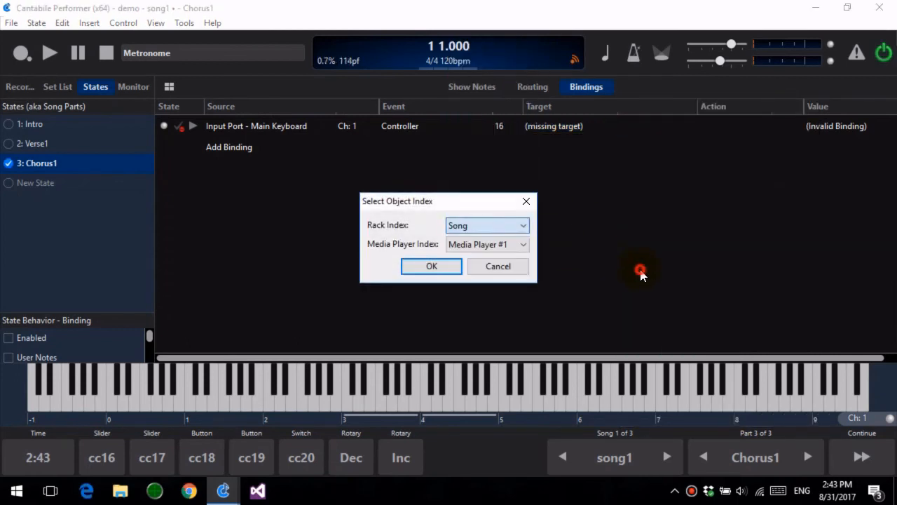
click(520, 270)
Select mdaPiano 1's Stereo Out route in the song's routing and check which commands it offers
click(534, 87)
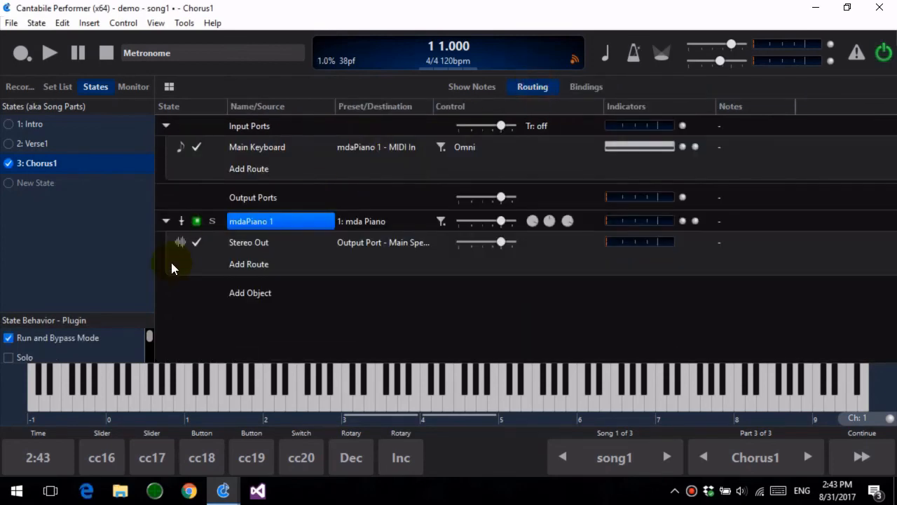
click(261, 249)
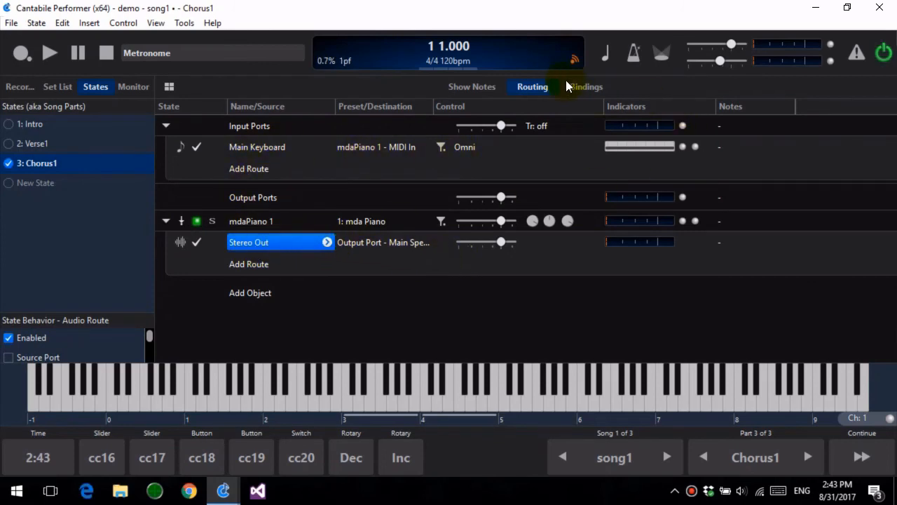
click(586, 88)
click(546, 89)
right_click(309, 243)
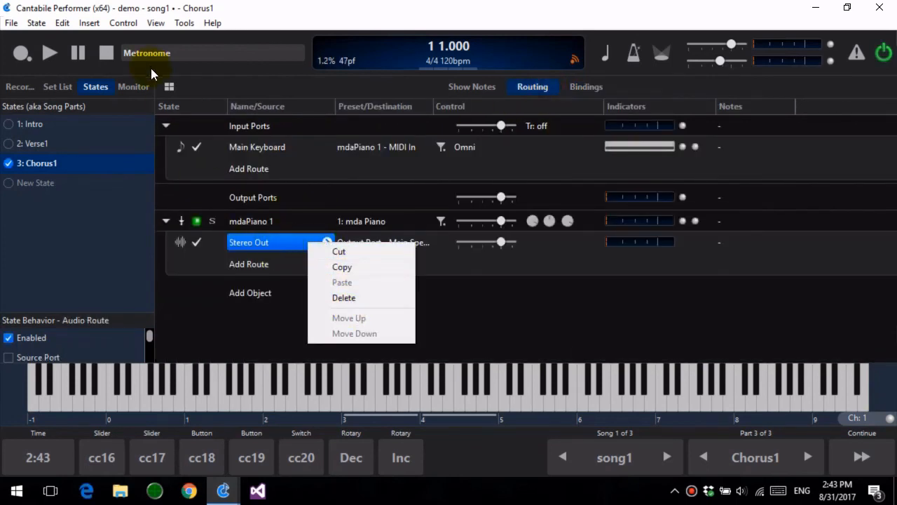
click(264, 242)
Rename mdaPiano 1's Stereo Out route as mdaPianoStereoOut
click(62, 23)
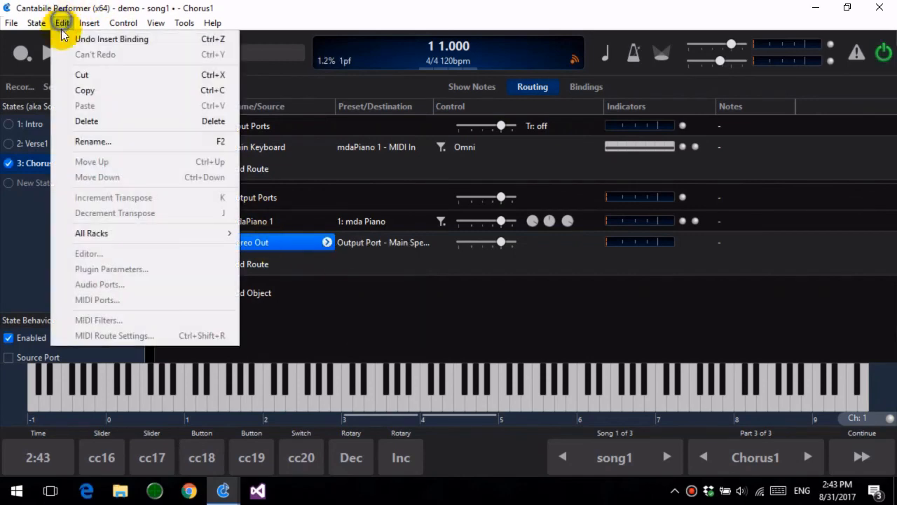
click(141, 138)
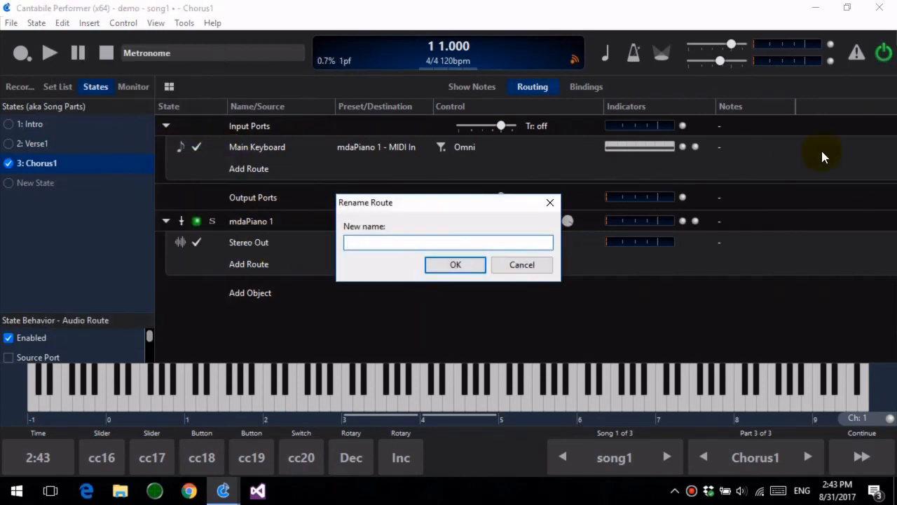
text(mdapiano St)
key(BackSpace)
key(BackSpace)
key(BackSpace)
text(SteoroOut)
key(Return)
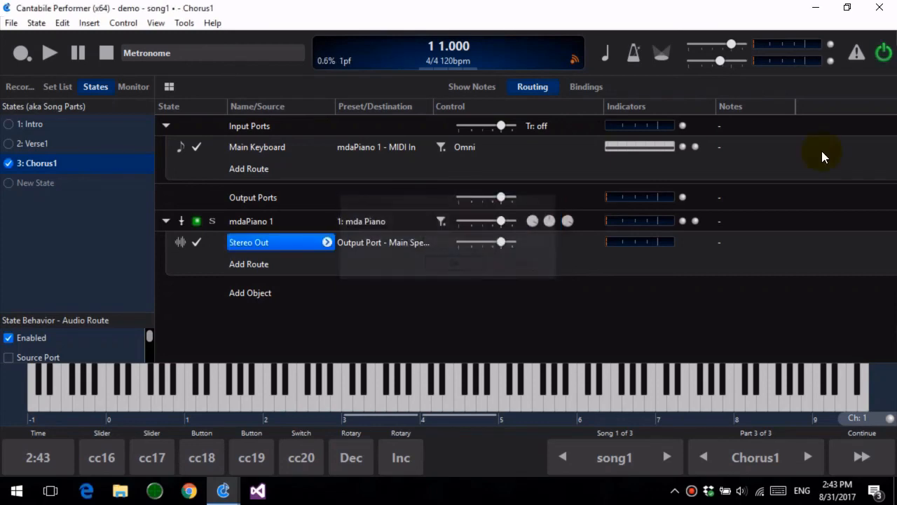
Set the Controller 16 binding's target to mdaPianoStereoOut and its target setting to Gain
click(581, 88)
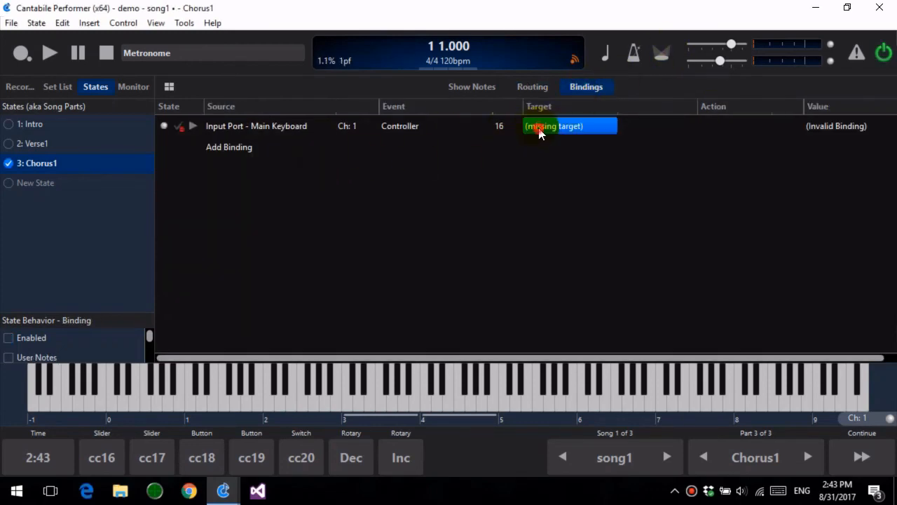
click(537, 126)
click(697, 227)
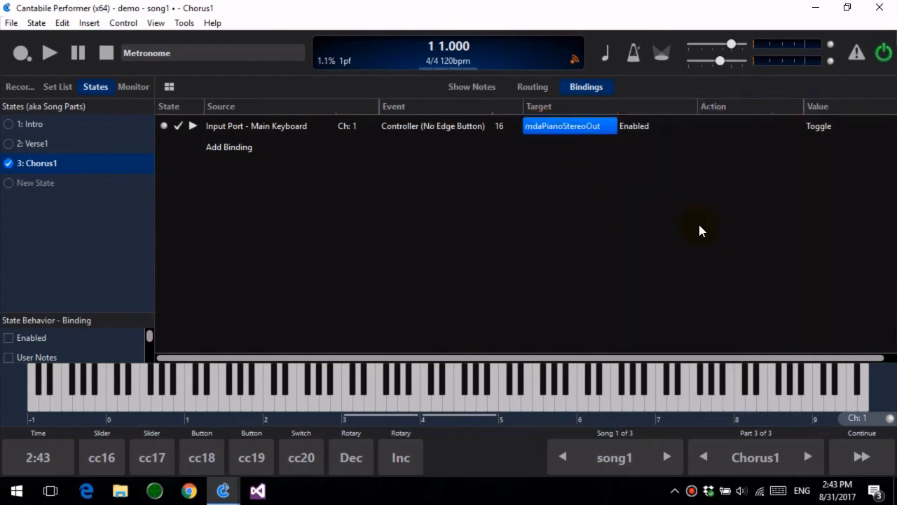
click(646, 127)
click(532, 142)
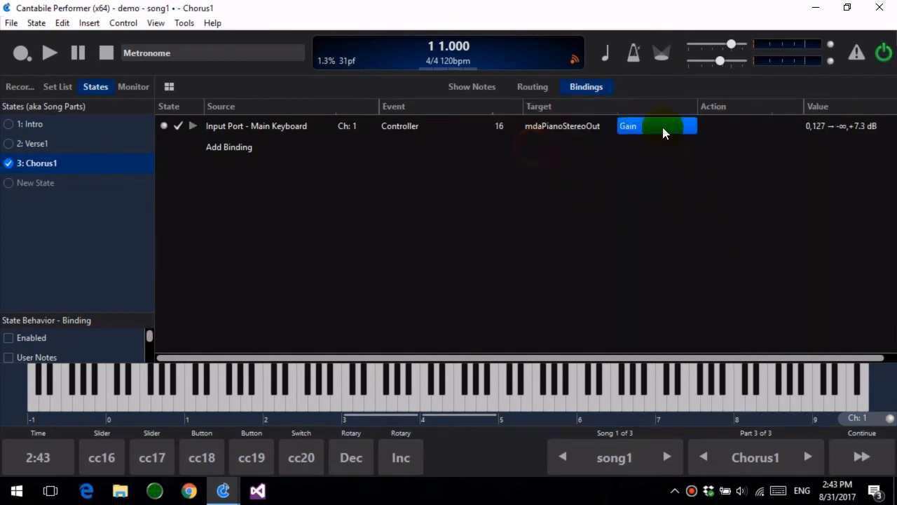
Test the binding in the routing by moving Controller 16 to change the Stereo Out route's gain
click(533, 87)
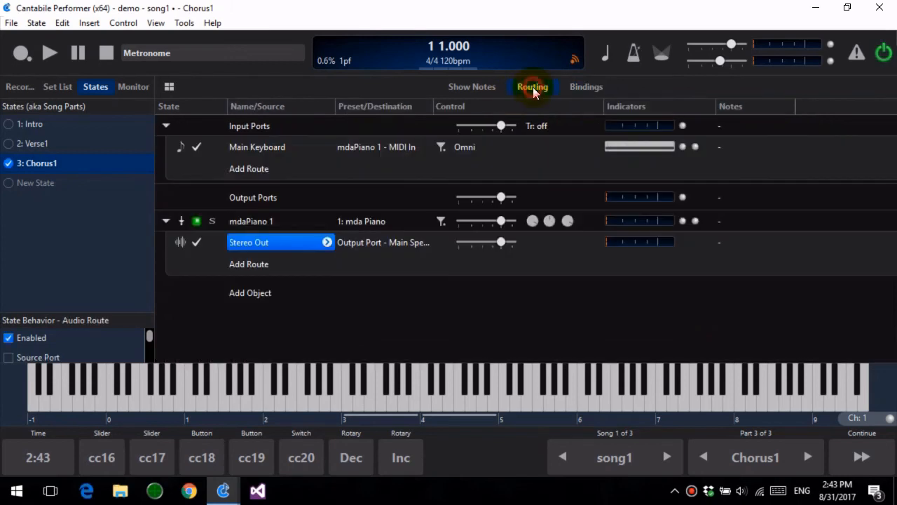
drag(108, 453, 161, 406)
click(268, 243)
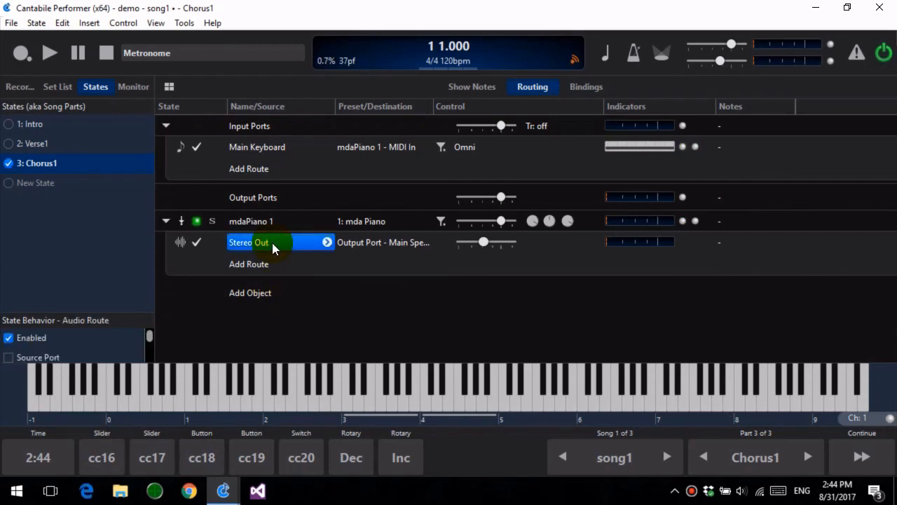
click(266, 248)
click(288, 242)
click(305, 242)
Start learning a binding for the Main Keyboard route's enabled setting, name the route midiinrout, and cancel the learning
double_click(465, 147)
right_click(194, 150)
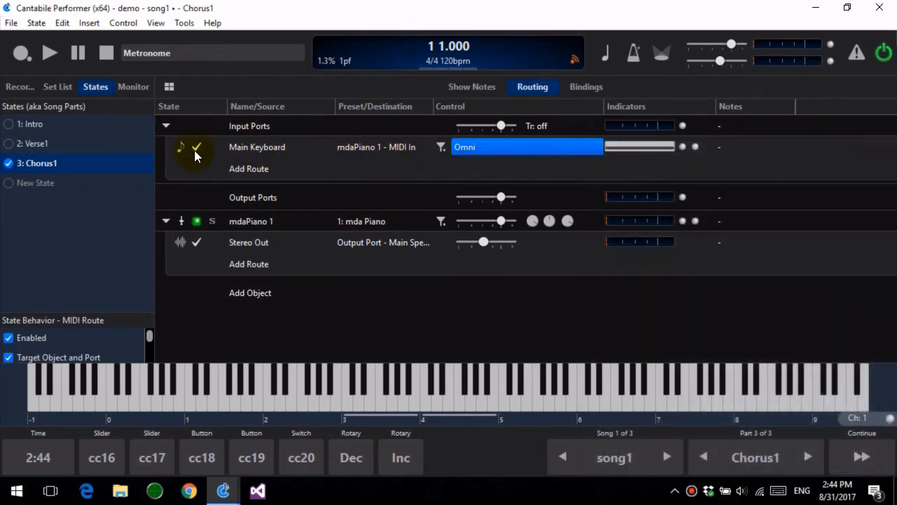
click(213, 162)
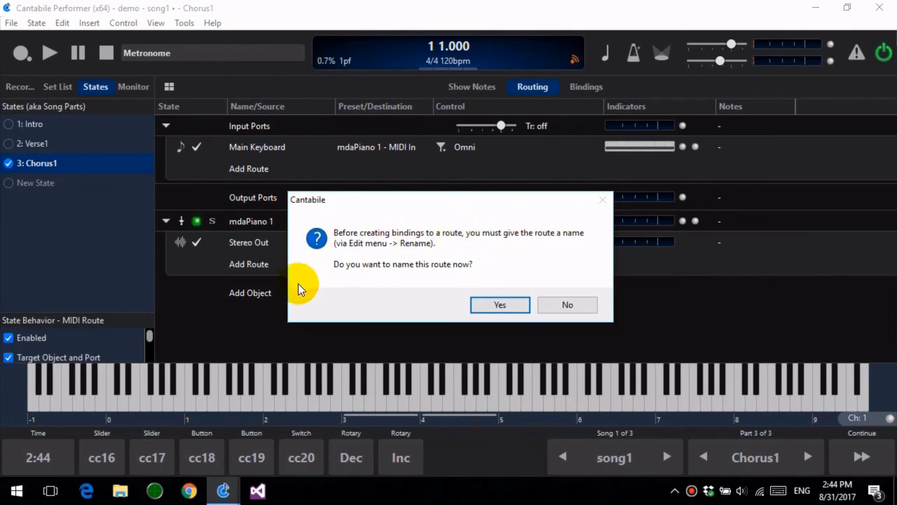
click(487, 304)
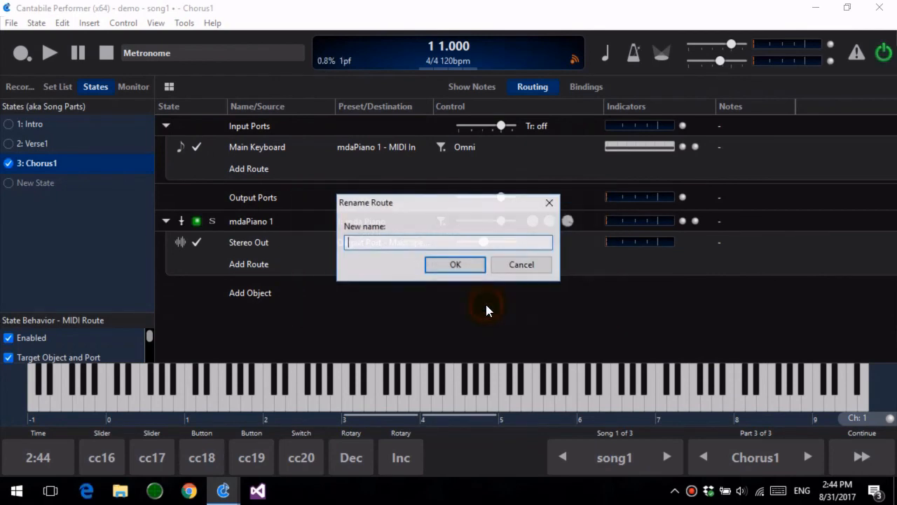
text(midiinrout)
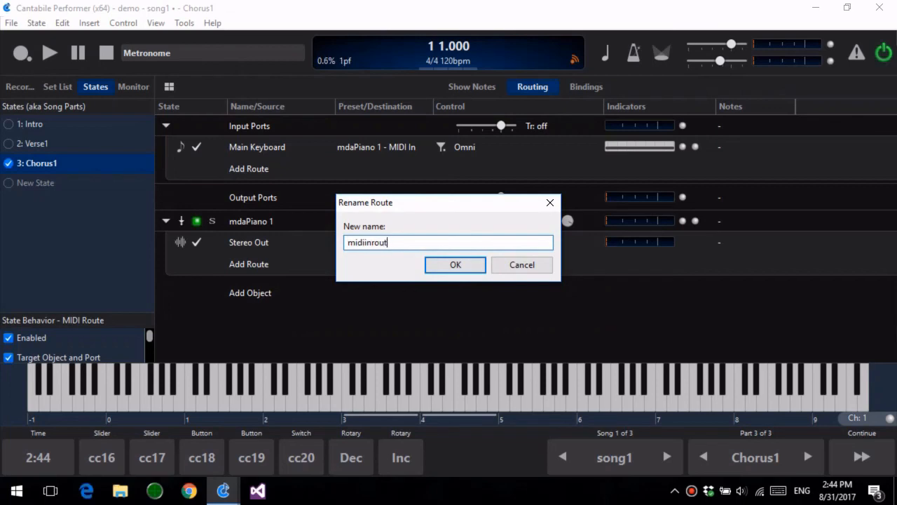
key(Return)
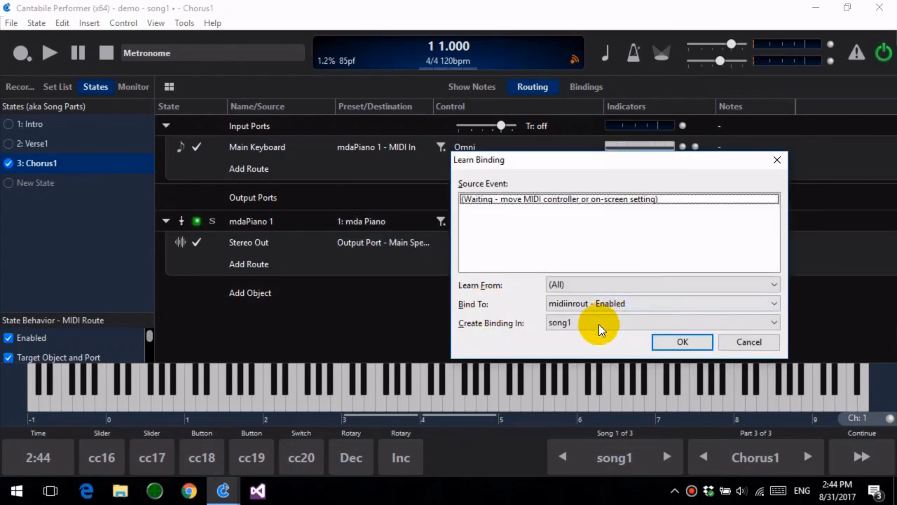
click(750, 342)
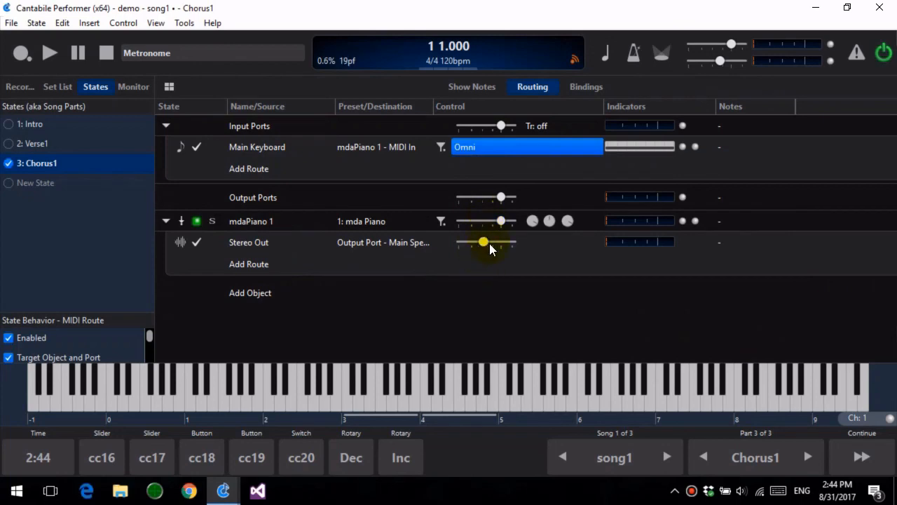
Create a new song, discarding the unsaved changes to song1
drag(484, 243, 502, 246)
key(ctrl+n)
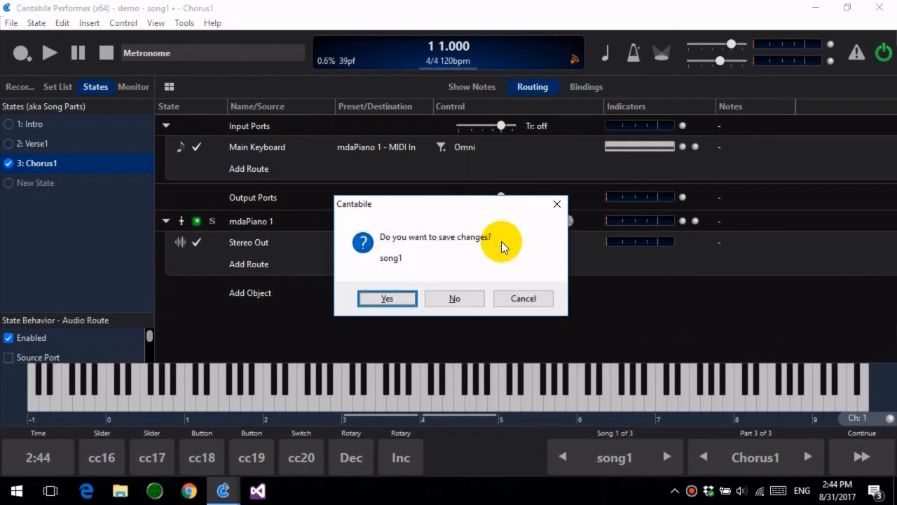
click(456, 298)
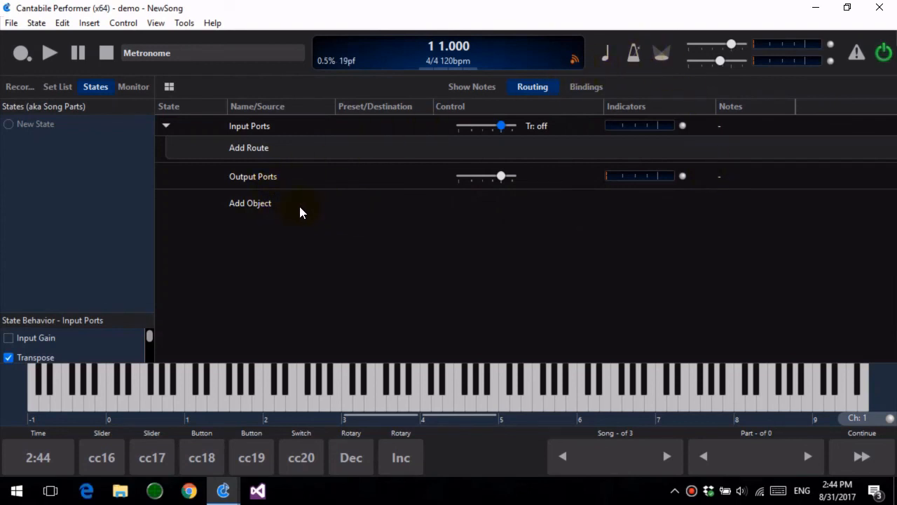
Insert the mdaPiano plugin into the new song, finding it with the search text mdap, and select its gain control
click(273, 204)
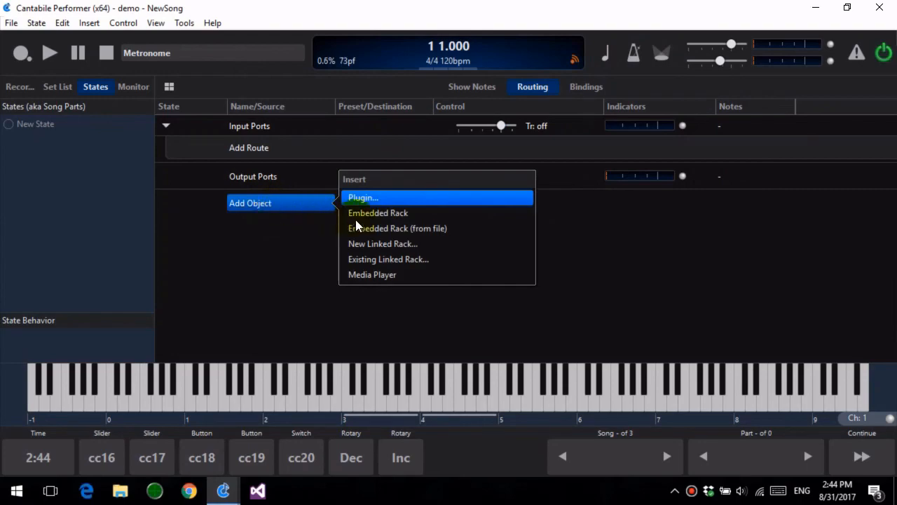
click(391, 204)
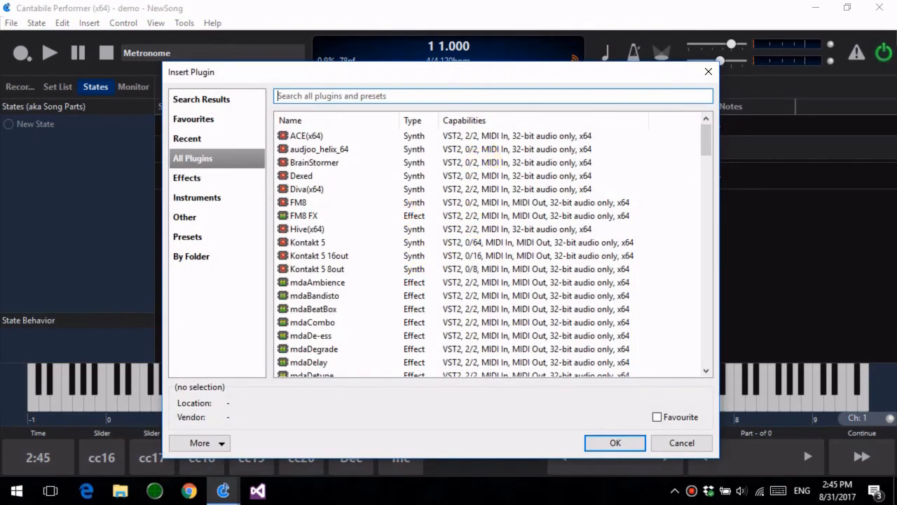
text(mdap)
key(Return)
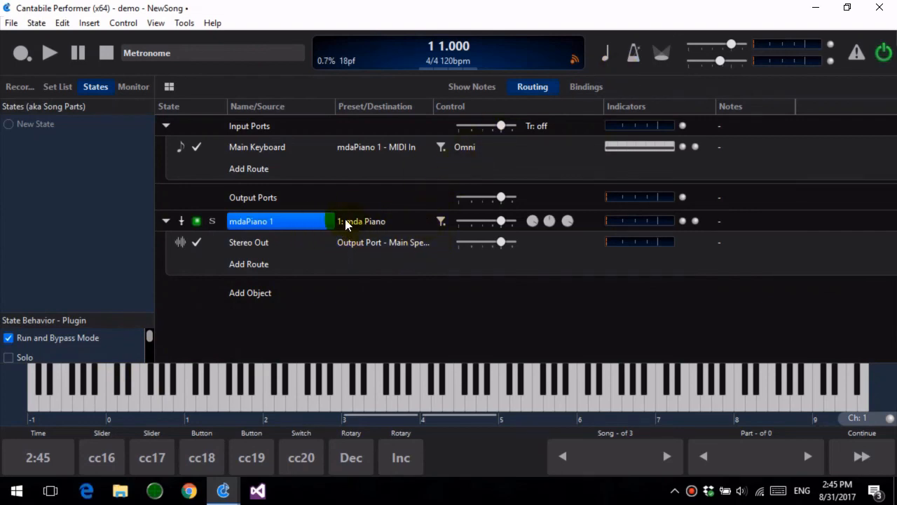
click(292, 222)
drag(504, 221, 547, 258)
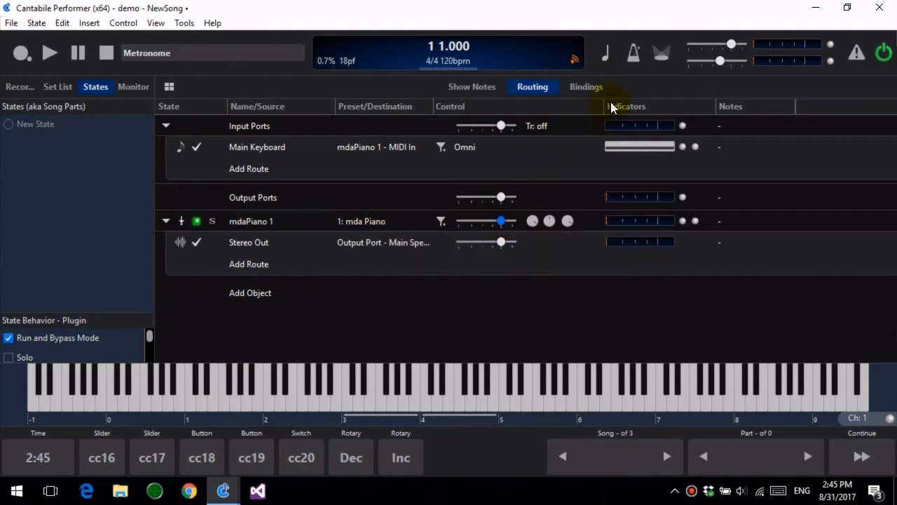
Add a binding with mdaPiano 1 as the source and Gain as the source setting, and narrow the source column
click(590, 89)
click(276, 125)
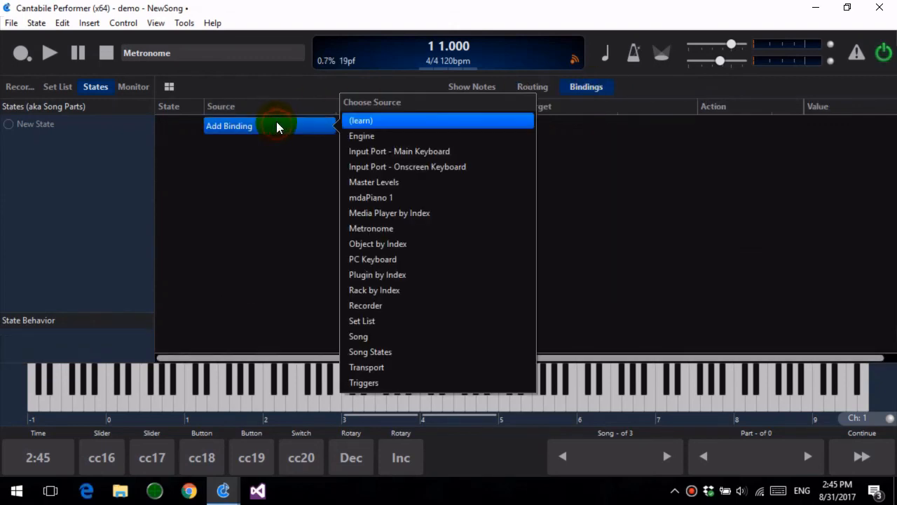
click(386, 200)
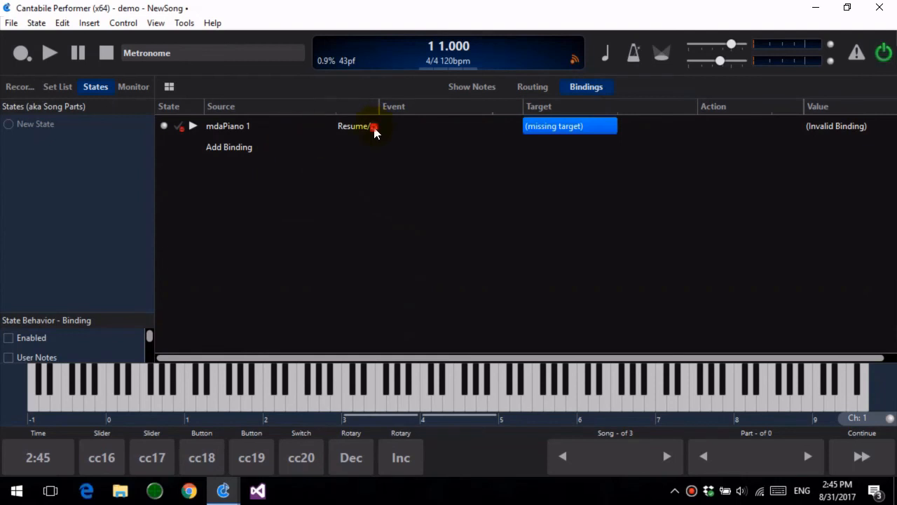
click(372, 128)
click(411, 181)
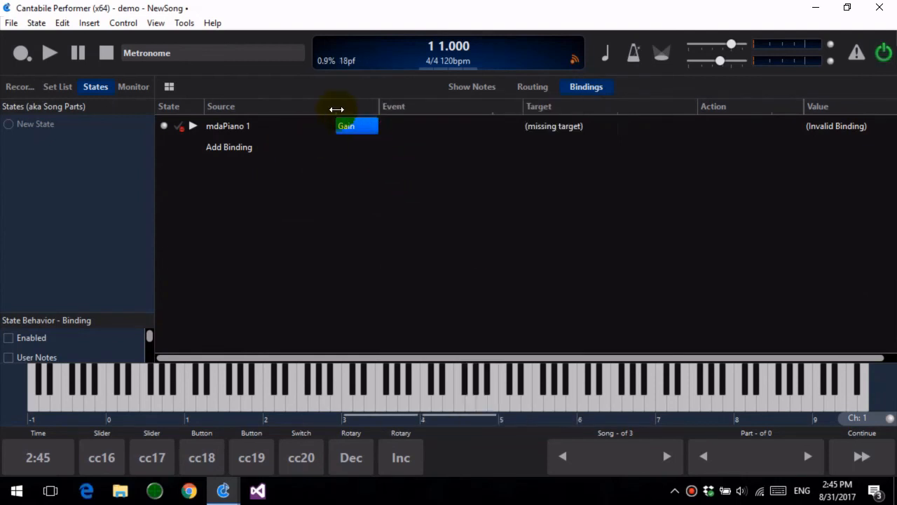
drag(337, 110, 316, 110)
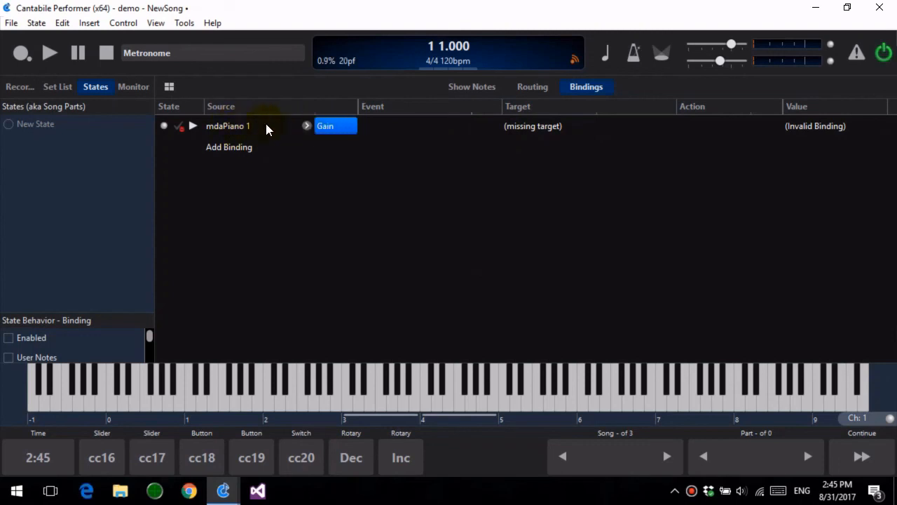
Set the binding's target to Output Port - External Synth with Controller 7, and check its value mapping
click(516, 125)
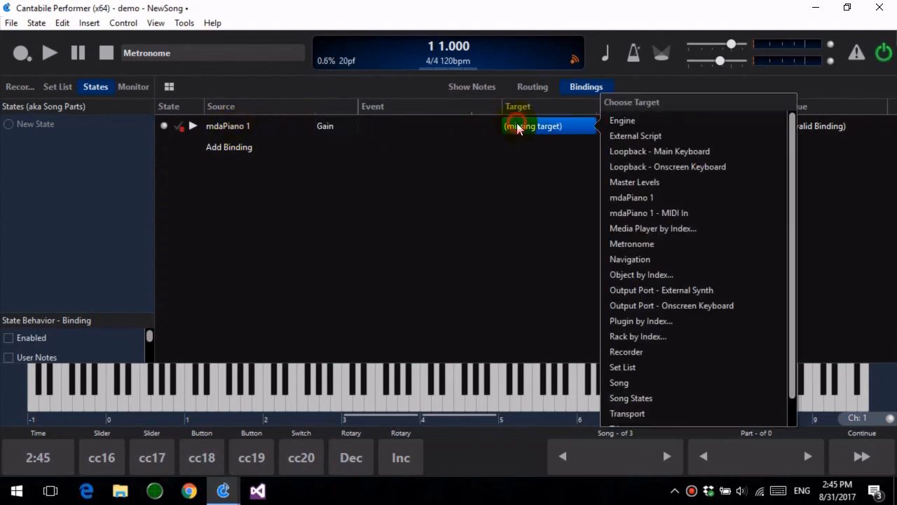
click(692, 292)
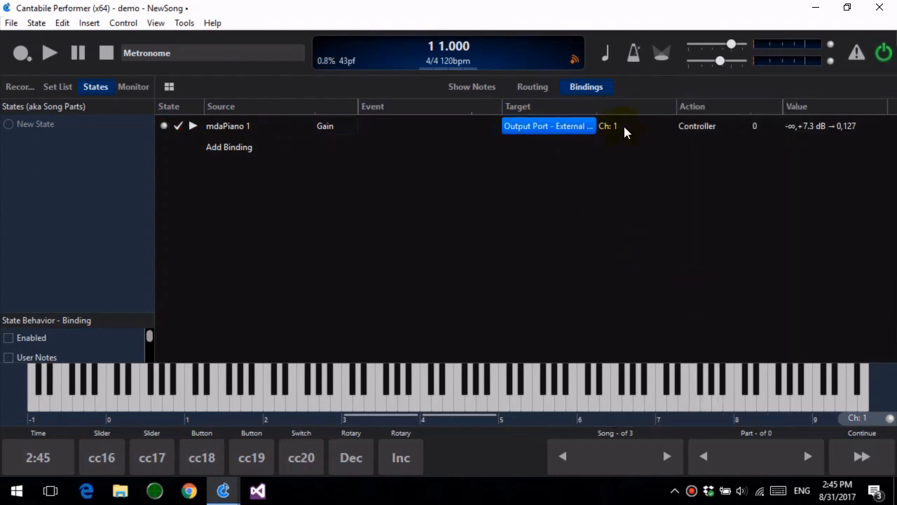
click(705, 125)
click(637, 124)
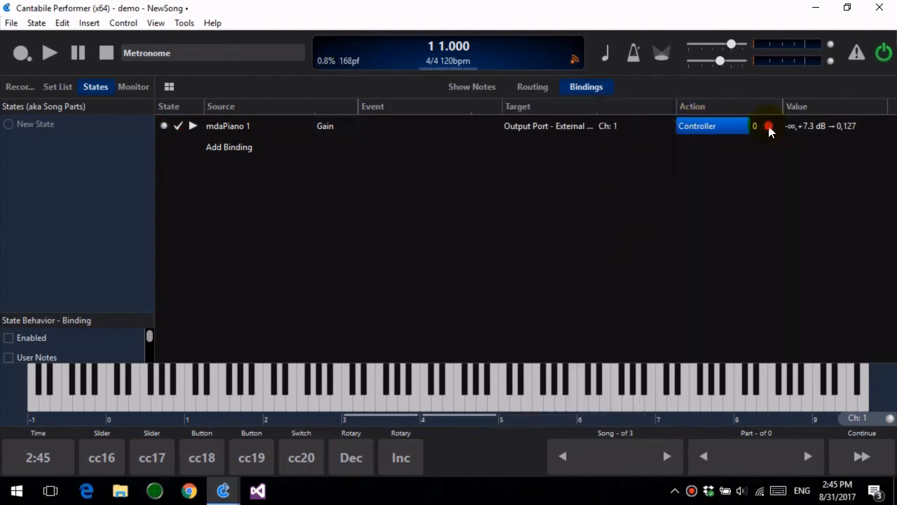
click(769, 129)
click(543, 234)
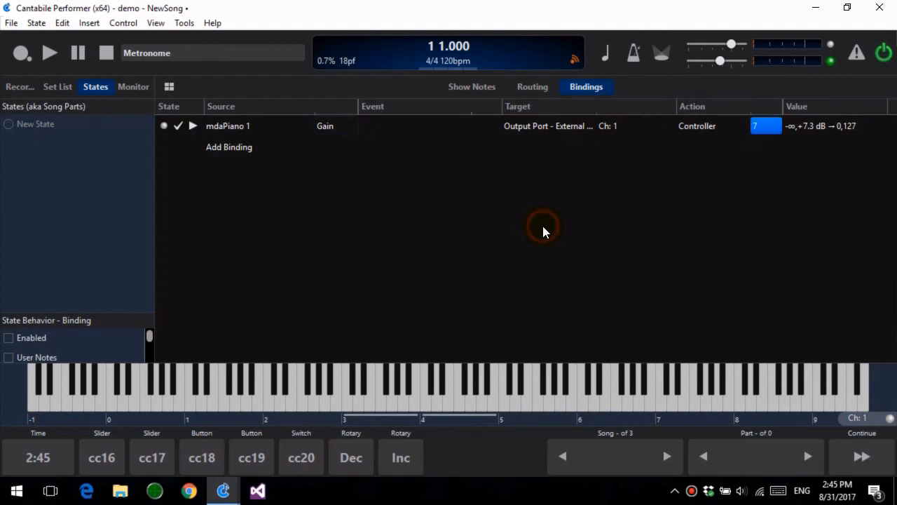
click(806, 127)
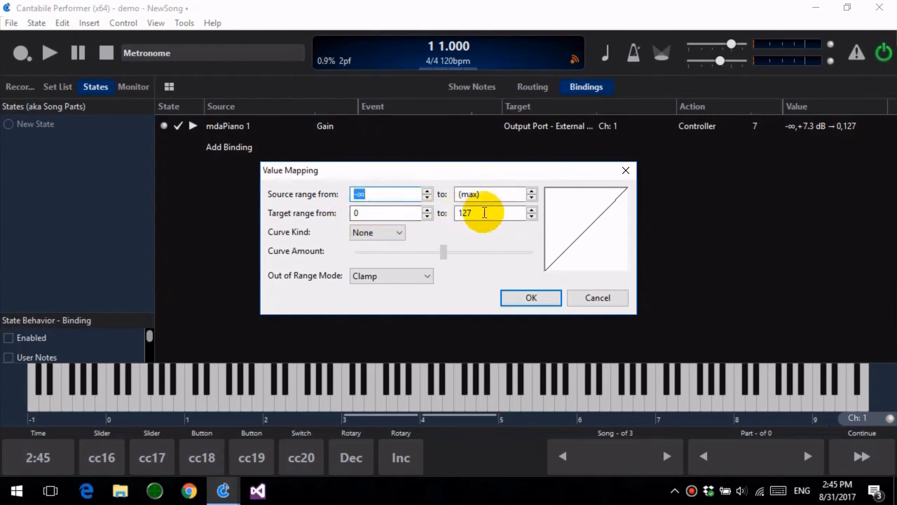
click(523, 303)
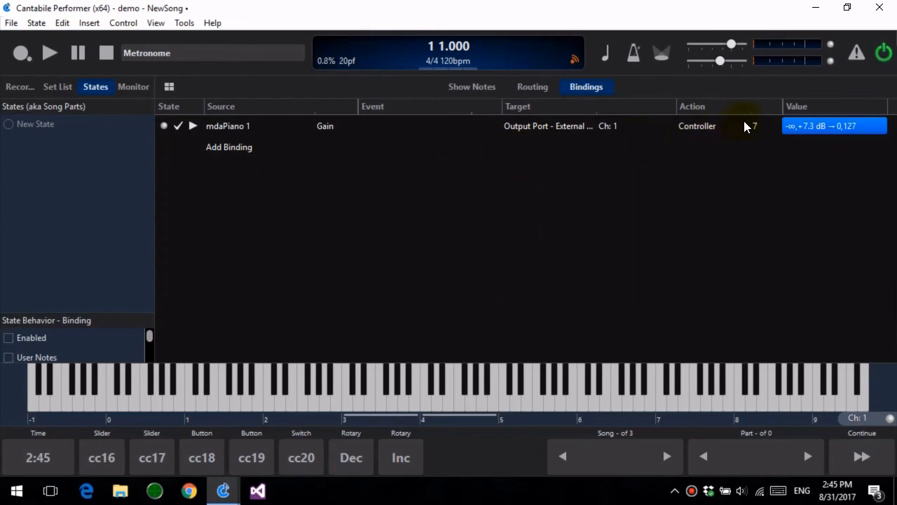
Test the reverse binding by lowering mdaPiano 1's gain in the routing while the MIDI monitor window is uncovered
click(531, 87)
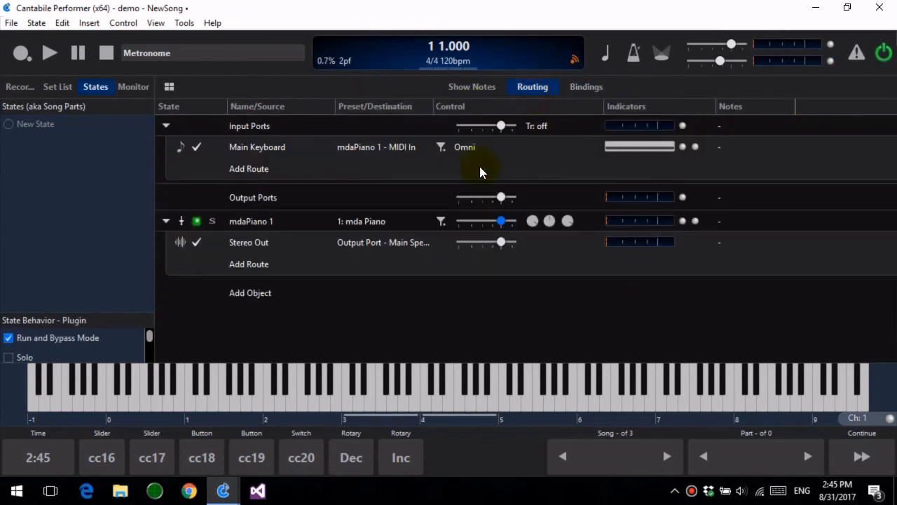
double_click(586, 14)
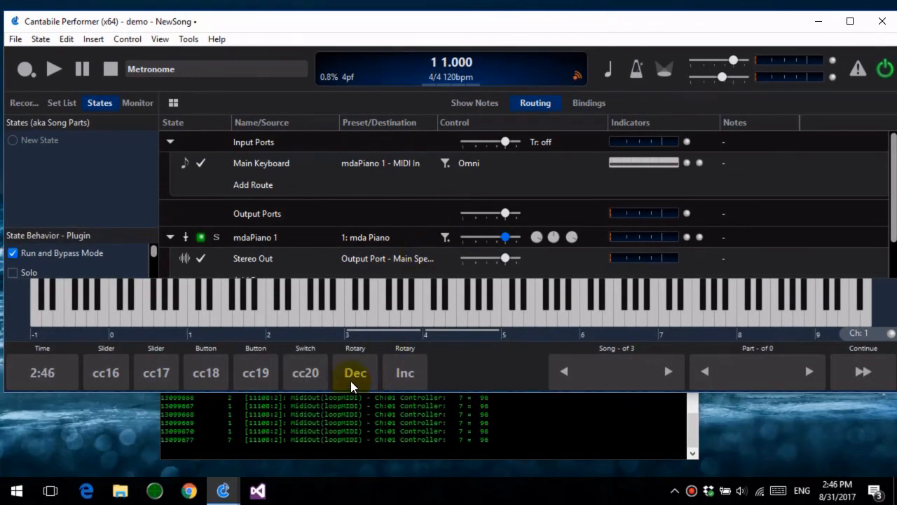
click(505, 238)
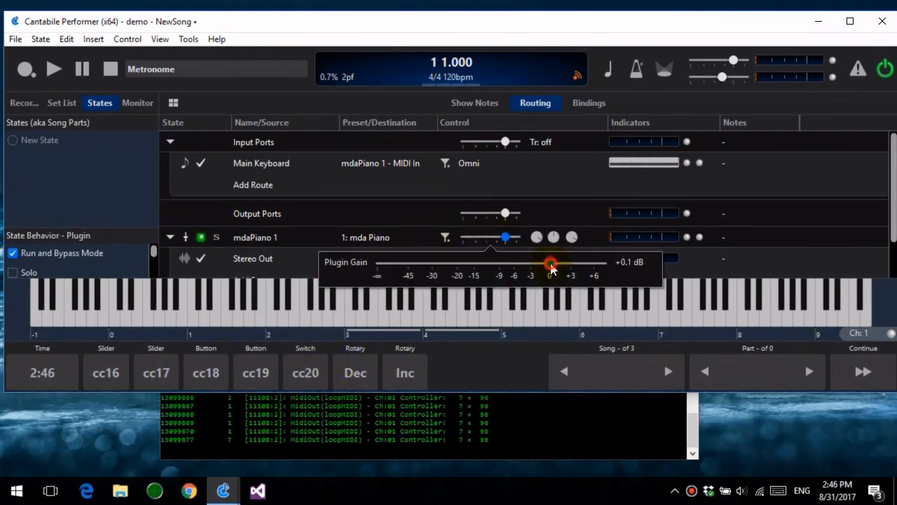
drag(551, 269, 460, 274)
click(489, 237)
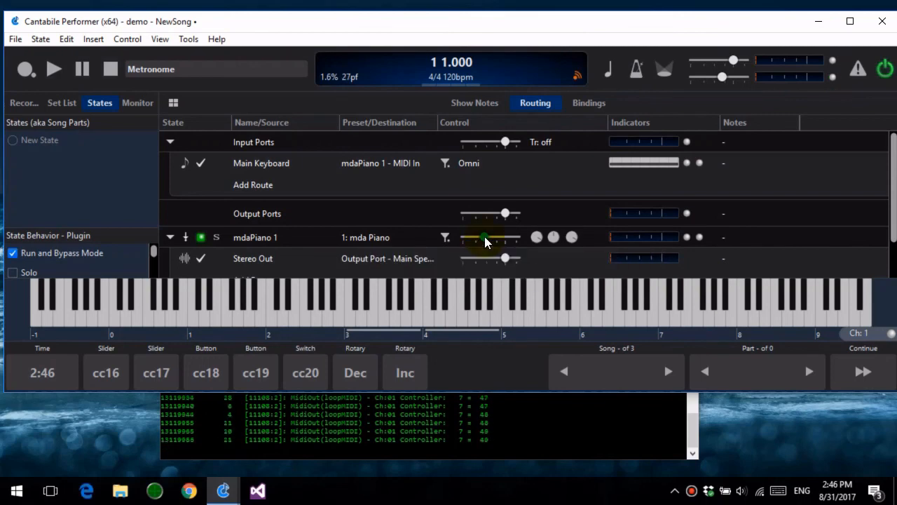
double_click(648, 31)
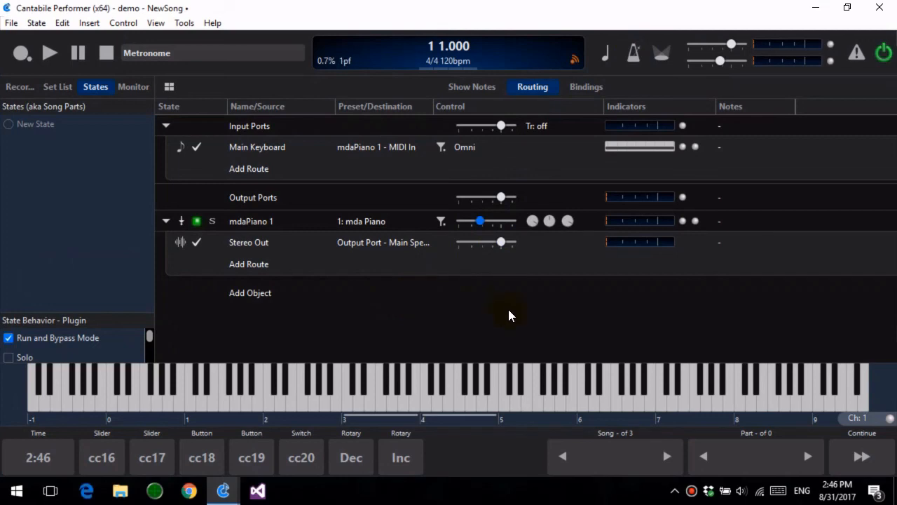
click(540, 353)
Switch to Chrome and open the Bindings guide from cantabilesoftware.com/guides
click(191, 499)
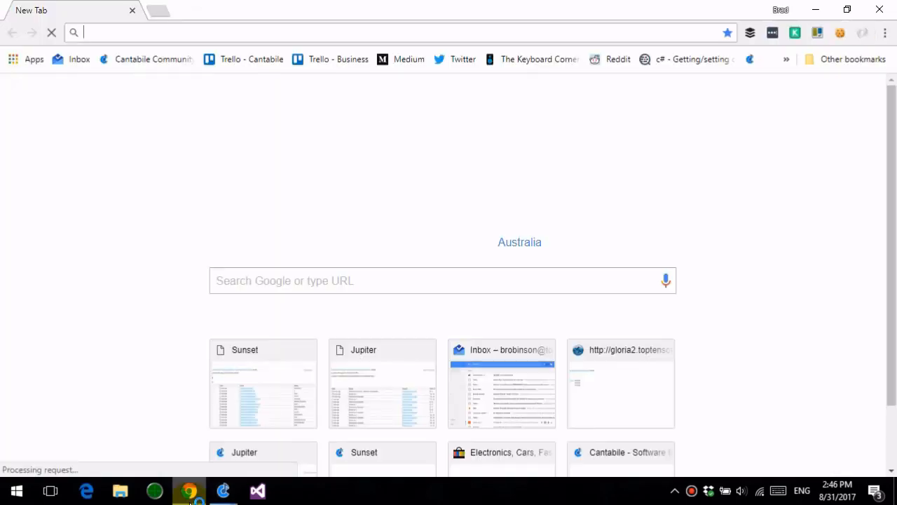
text(cantabilesoftware.com/)
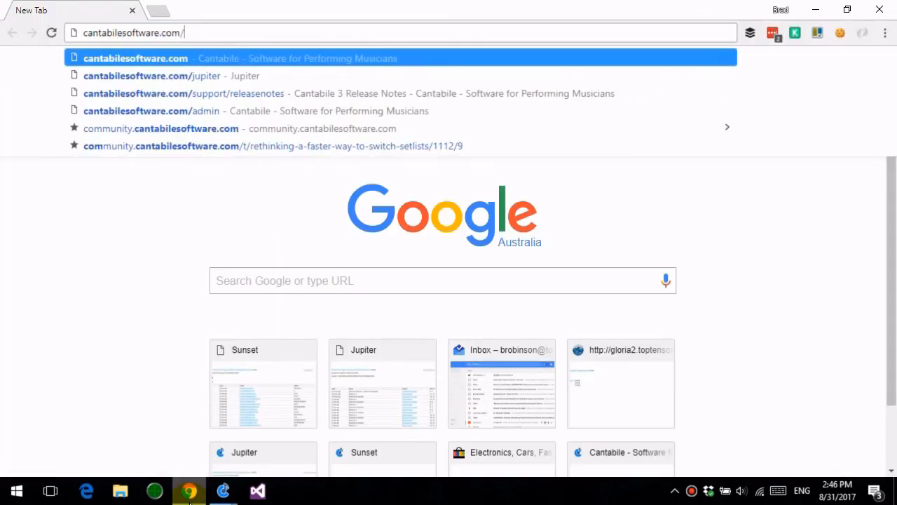
text(guides)
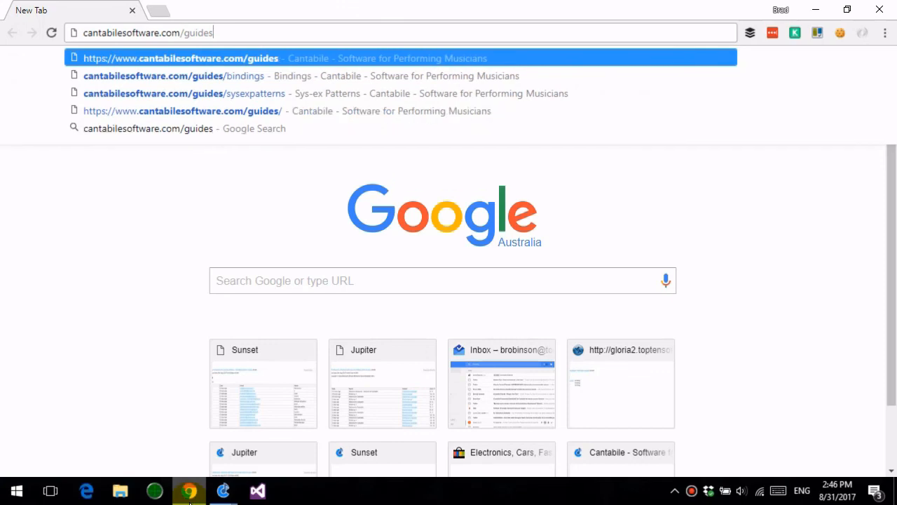
key(Return)
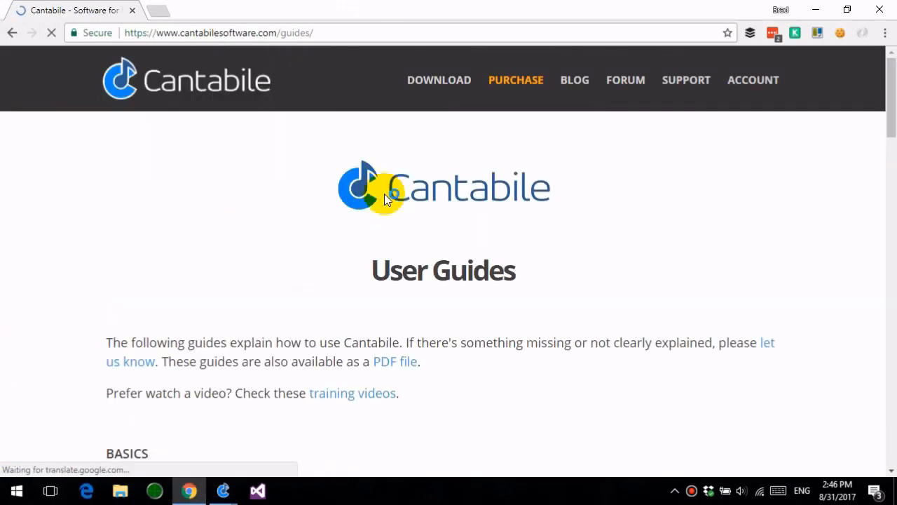
scroll(393, 243, down, 10)
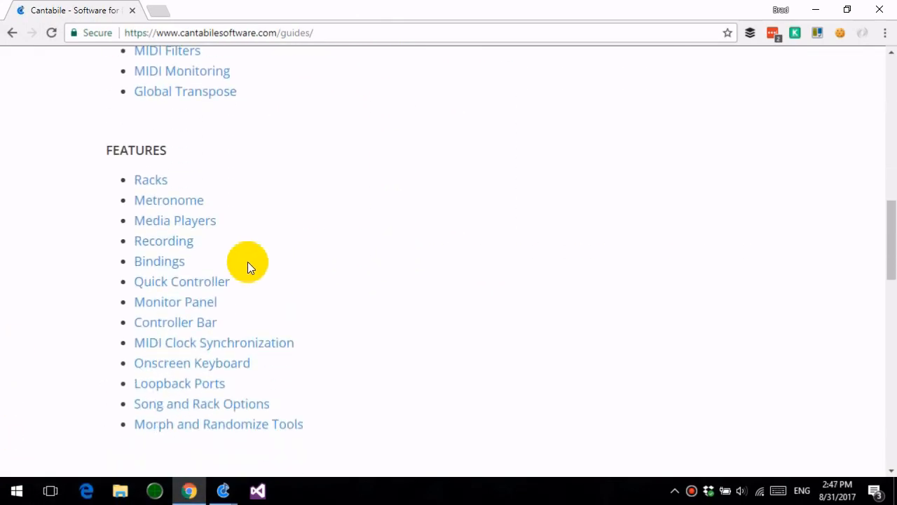
click(162, 263)
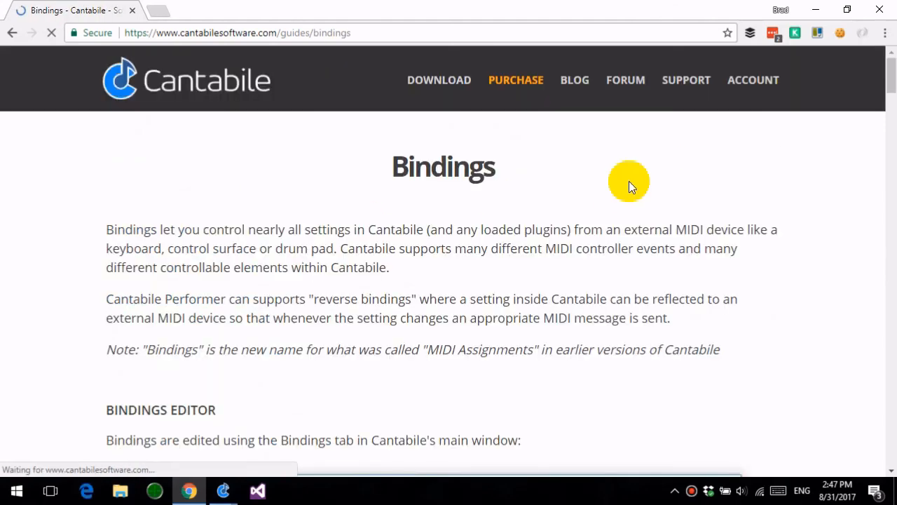
Look through the Bindings guide past the section on global bindings and return to Cantabile
scroll(629, 181, down, 20)
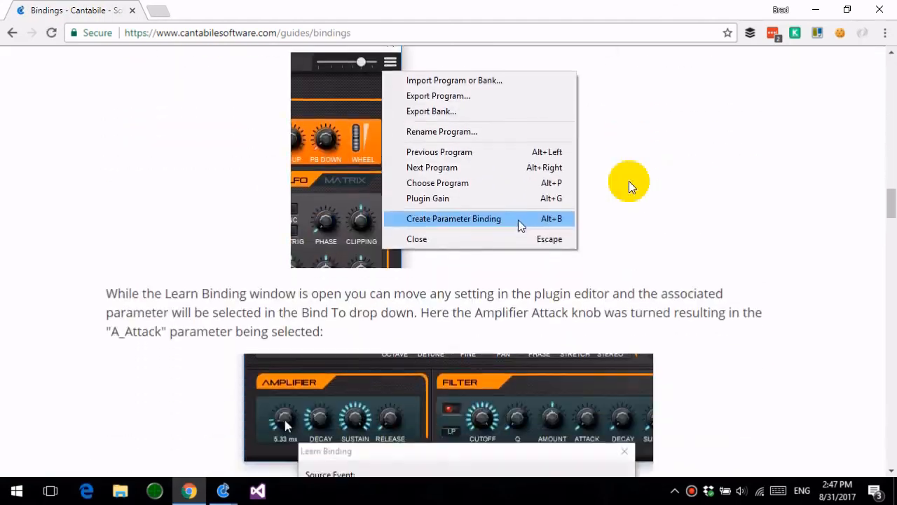
scroll(628, 181, down, 20)
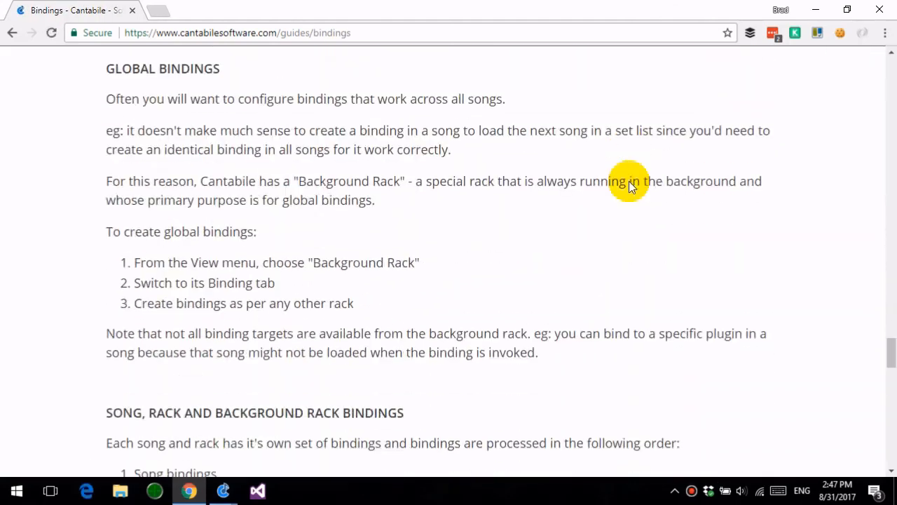
scroll(628, 181, down, 5)
click(816, 10)
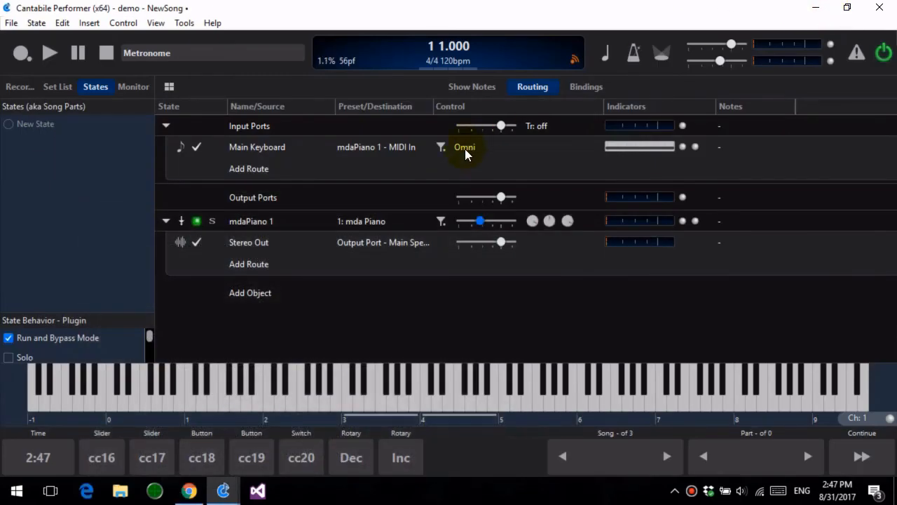